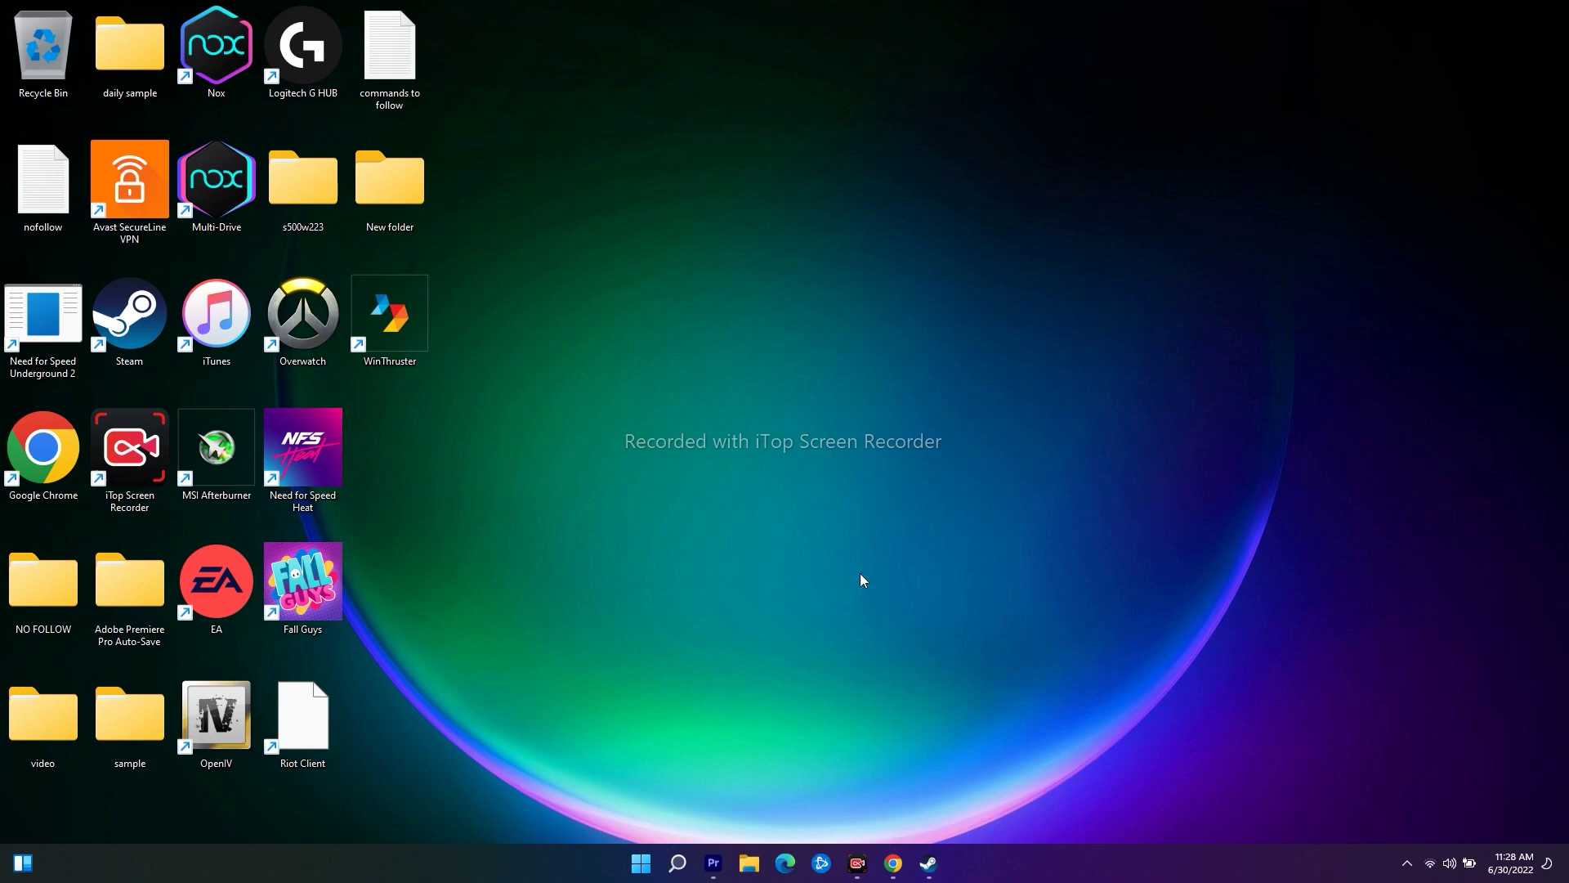
{"action": "left_click", "coordinate": [893, 863]}
{"action": "left_click", "coordinate": [893, 864]}
{"action": "left_click", "coordinate": [893, 863]}
{"action": "left_click", "coordinate": [106, 14]}
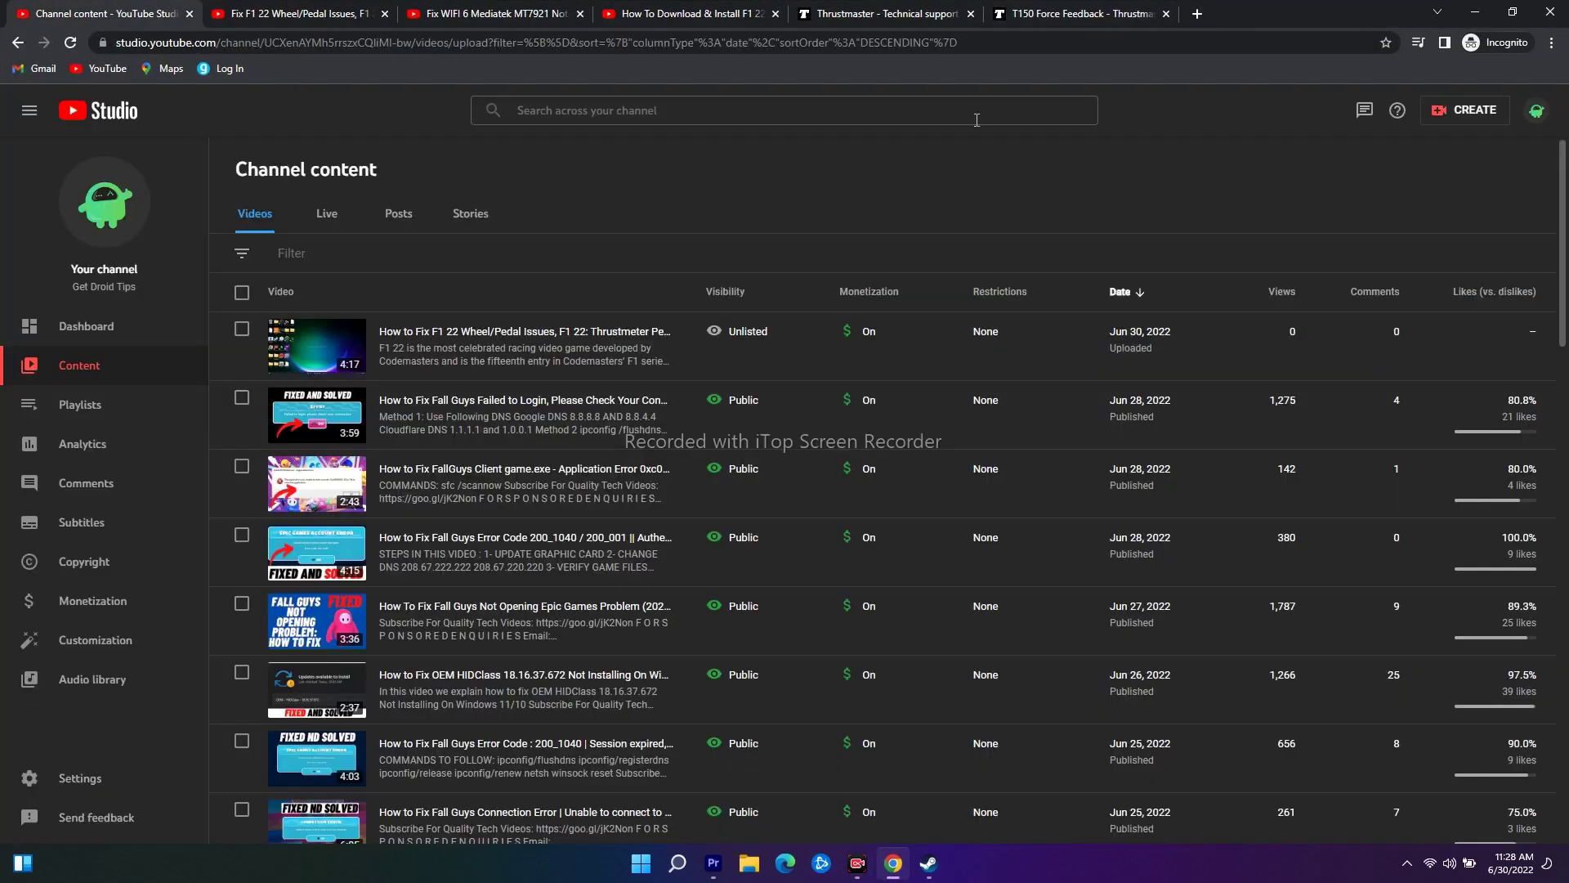
{"action": "left_click", "coordinate": [1468, 23]}
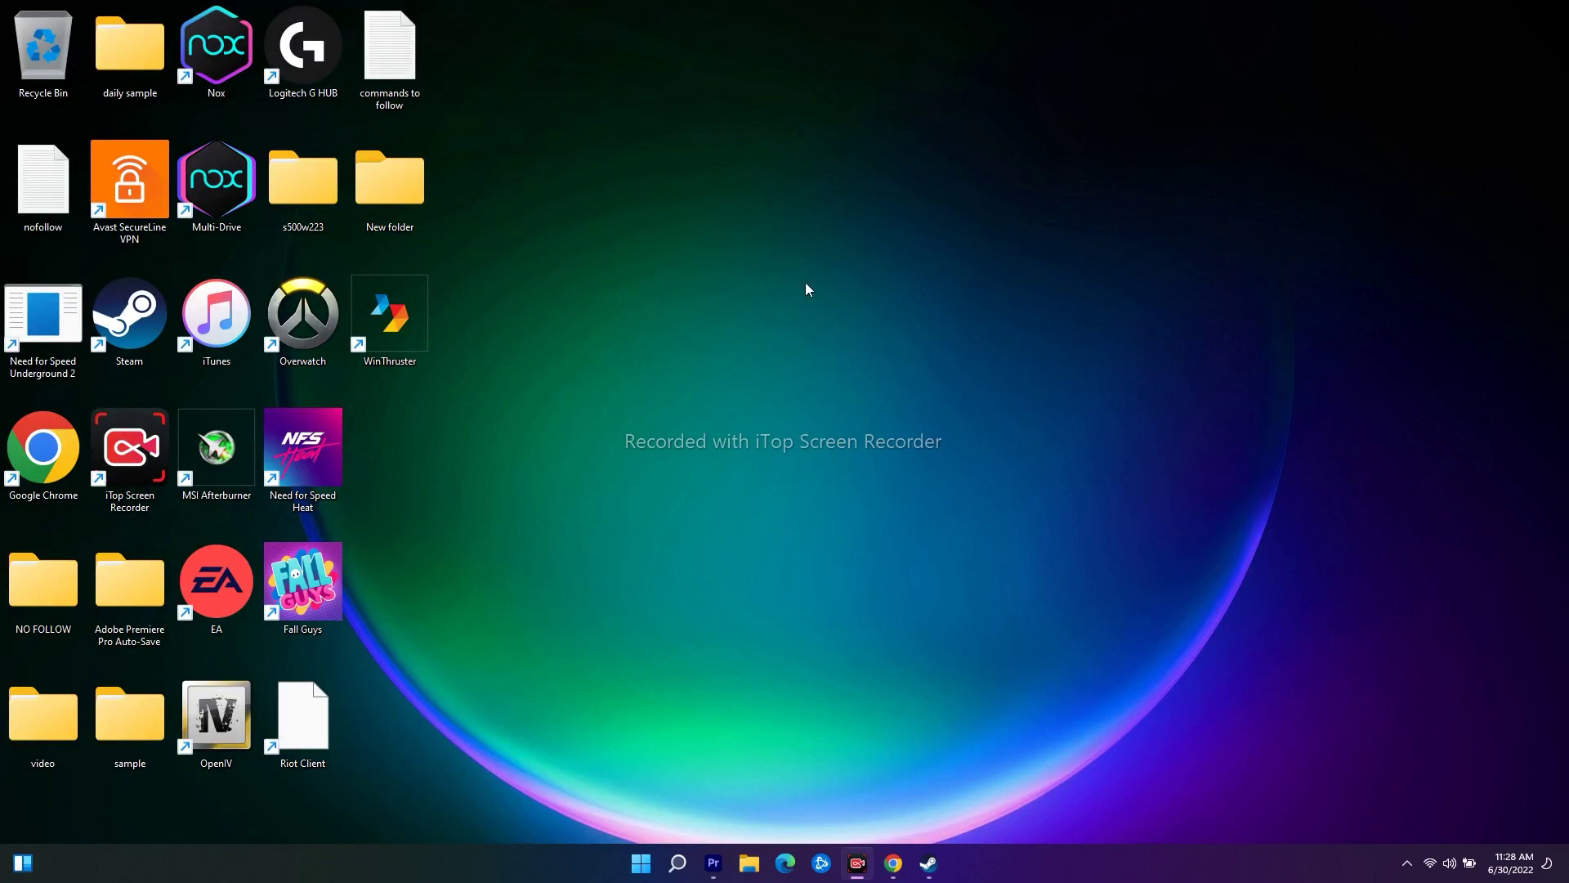
Bring up the computer's power options, including Restart.
{"action": "left_click", "coordinate": [641, 863]}
{"action": "left_click", "coordinate": [987, 809]}
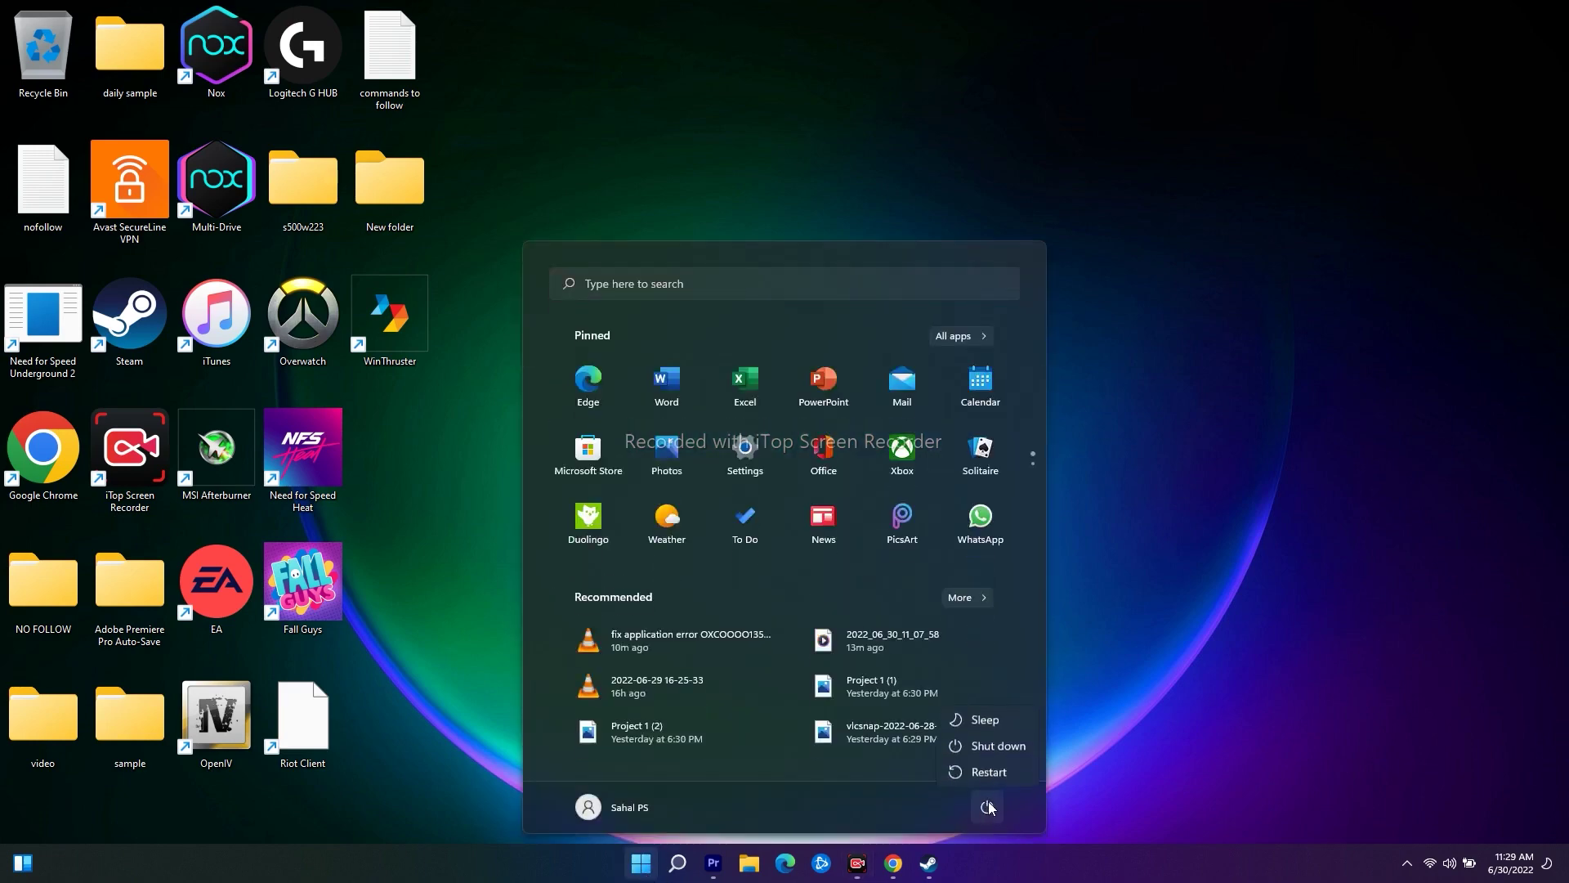
{"action": "left_click", "coordinate": [990, 772]}
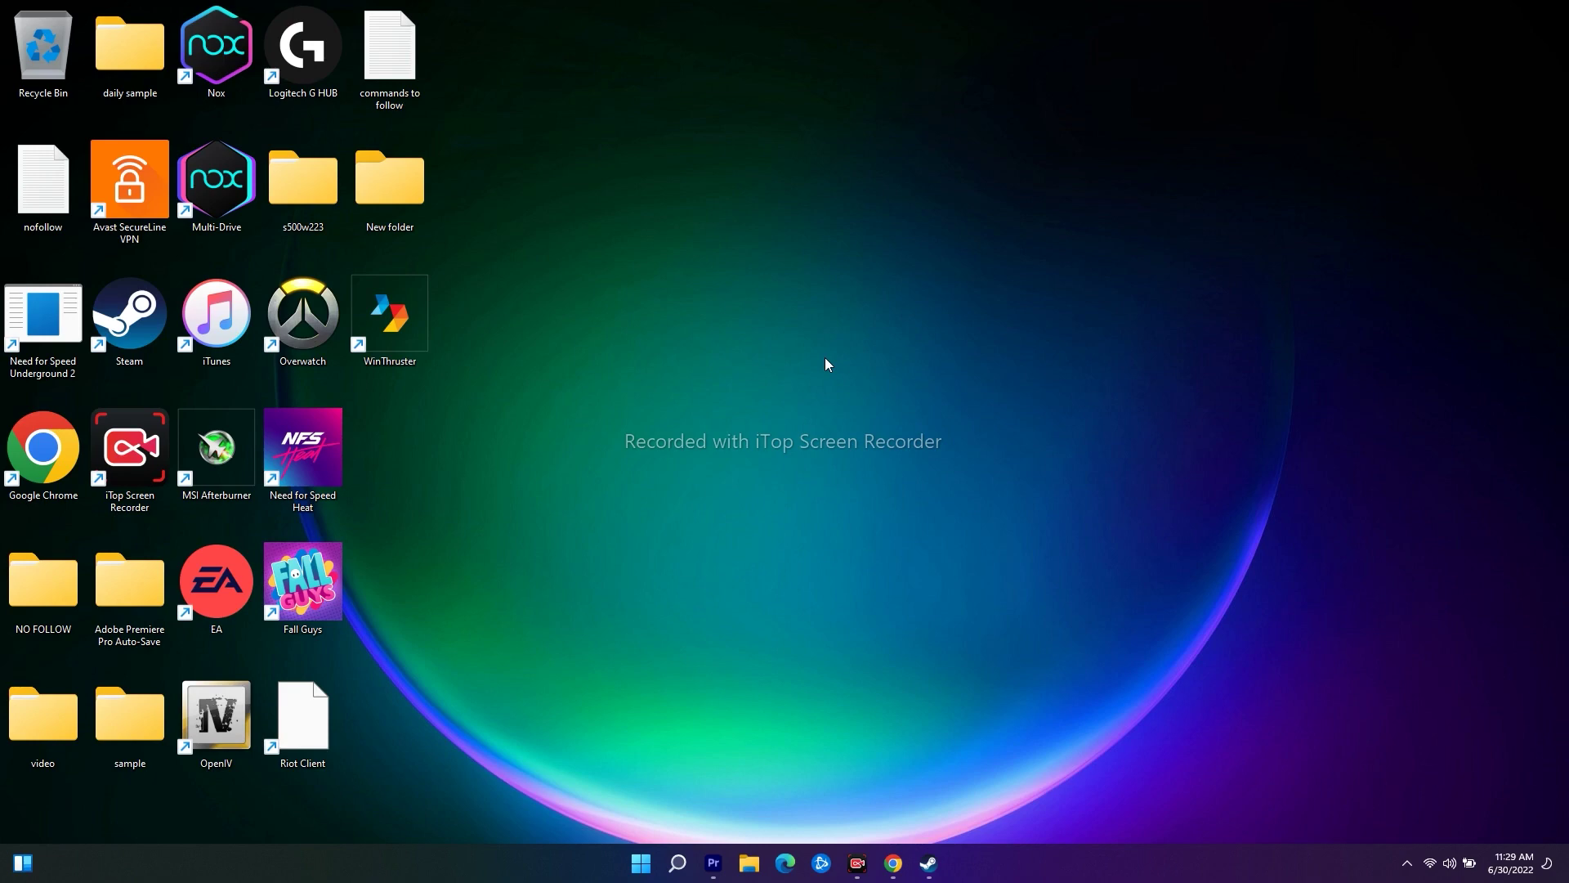
Open Windows Settings and display the list of other troubleshooters under System > Troubleshoot.
{"action": "left_click", "coordinate": [676, 862]}
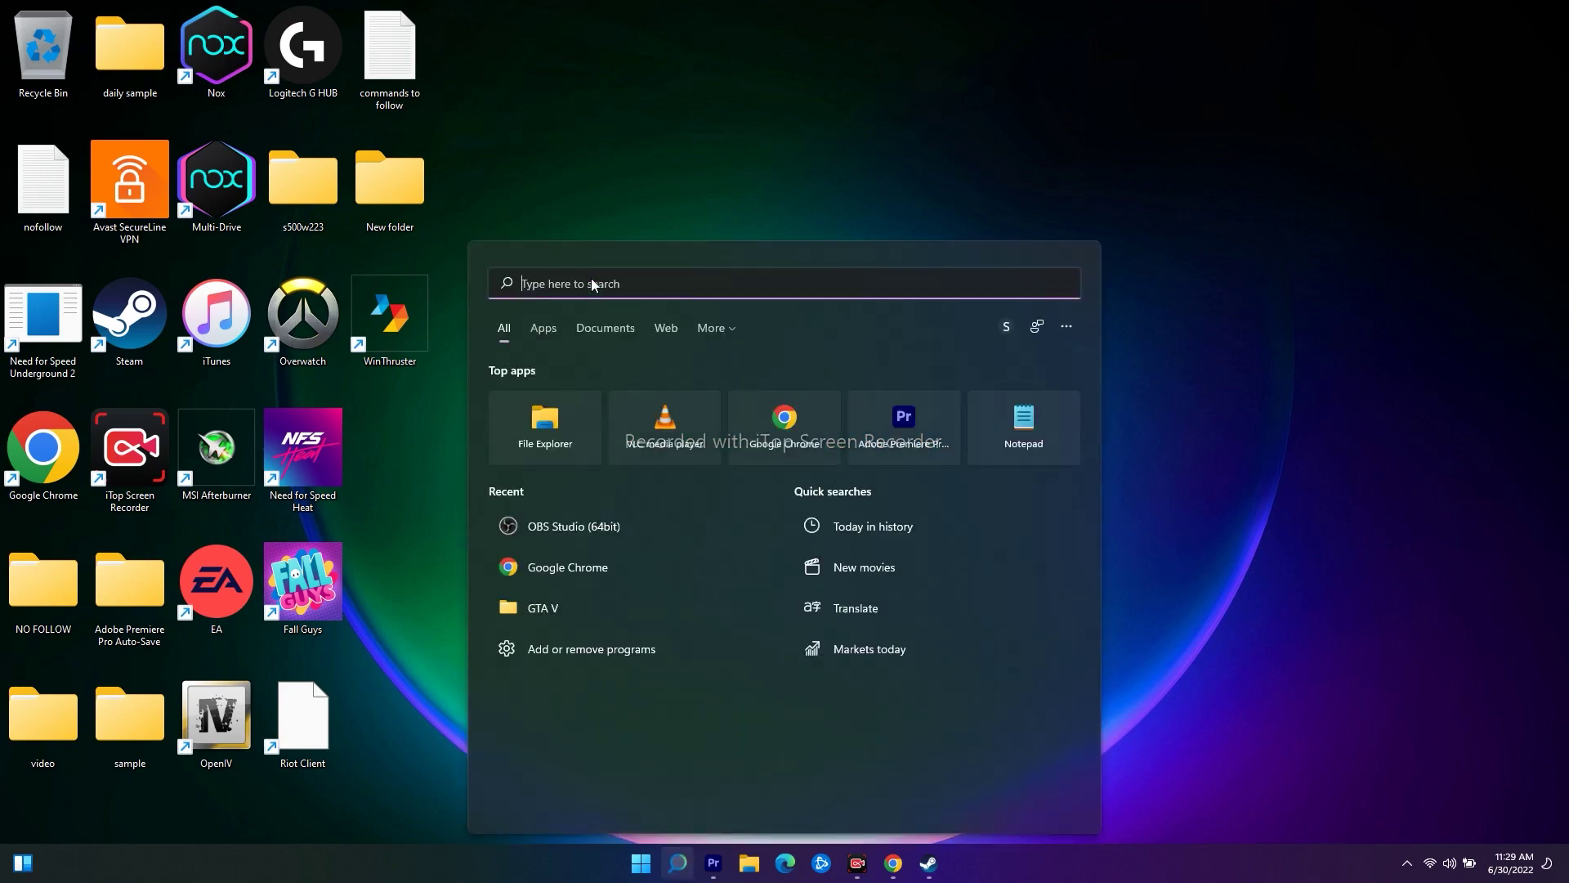
{"action": "type", "text": "SETT"}
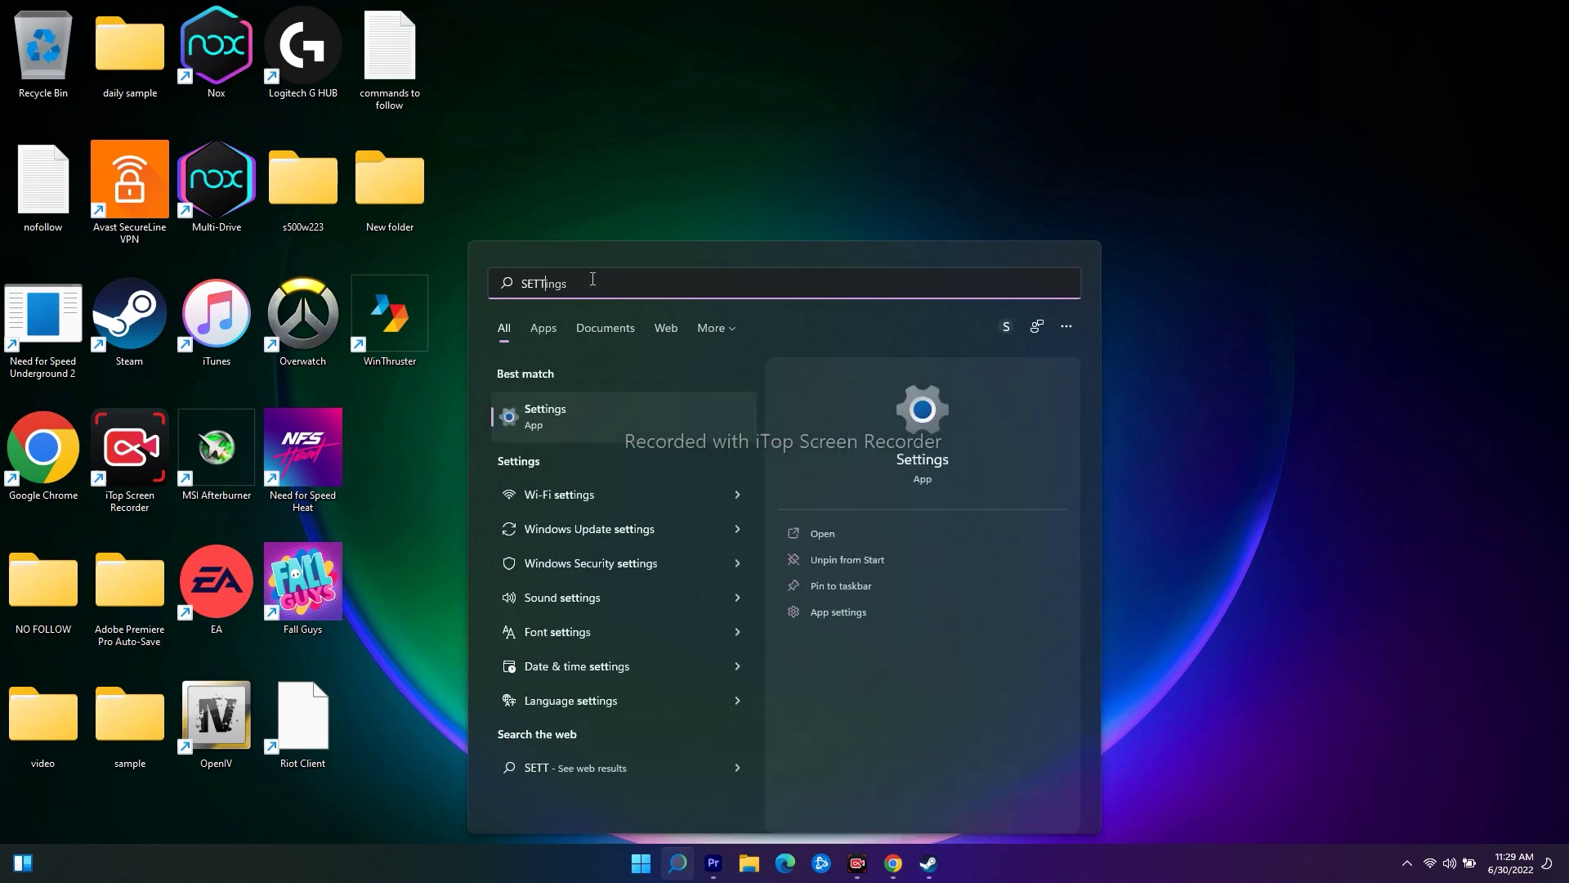
{"action": "left_click", "coordinate": [616, 418]}
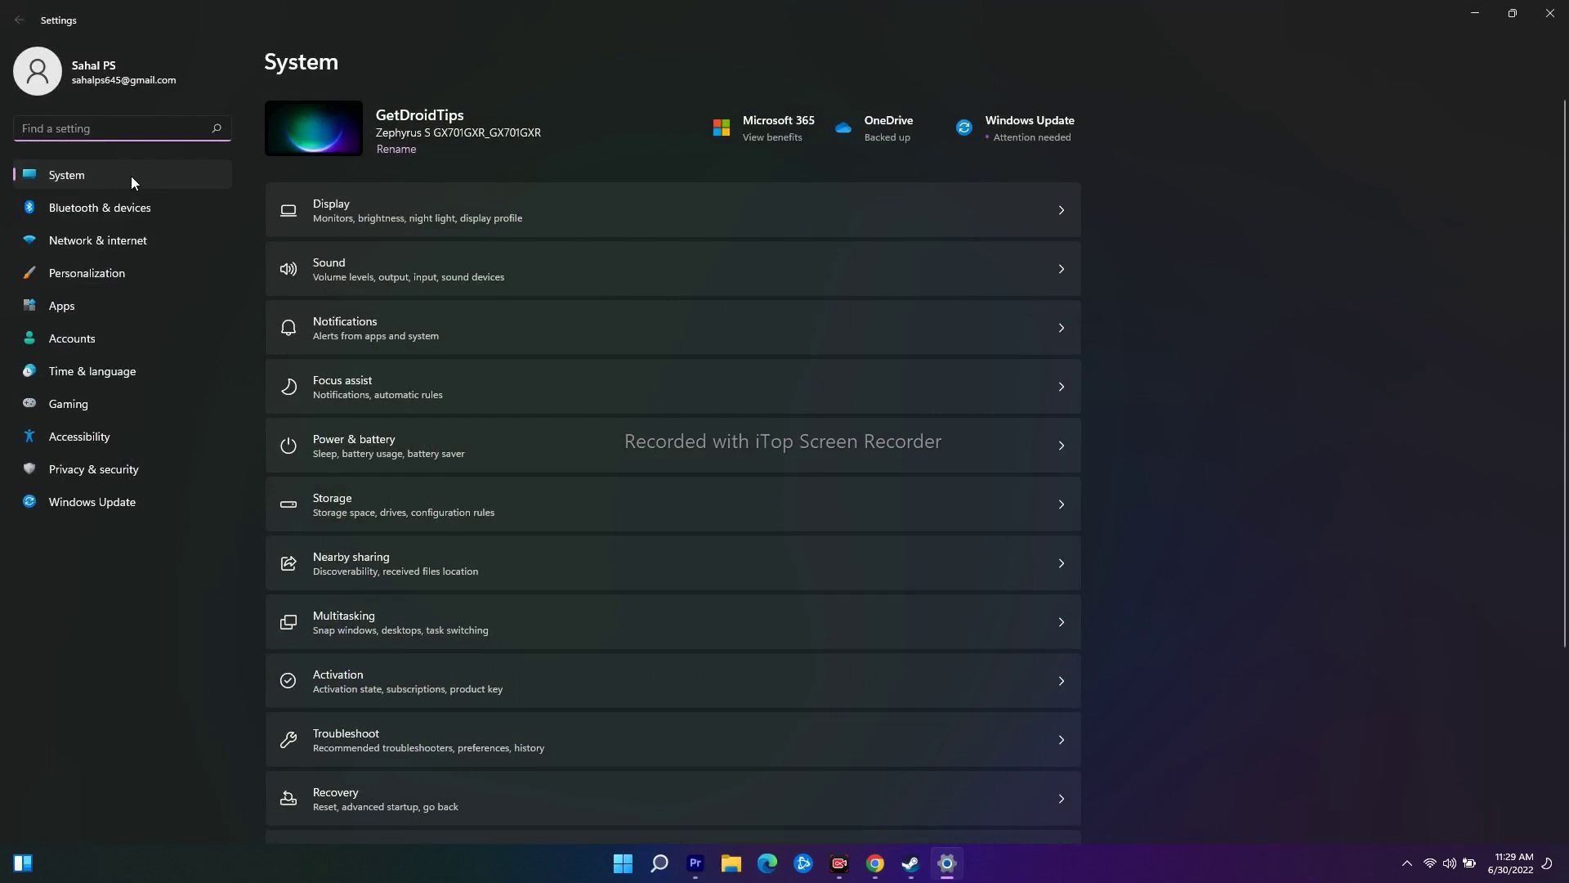
{"action": "scroll", "coordinate": [1065, 379], "scroll_direction": "down", "scroll_amount": 3}
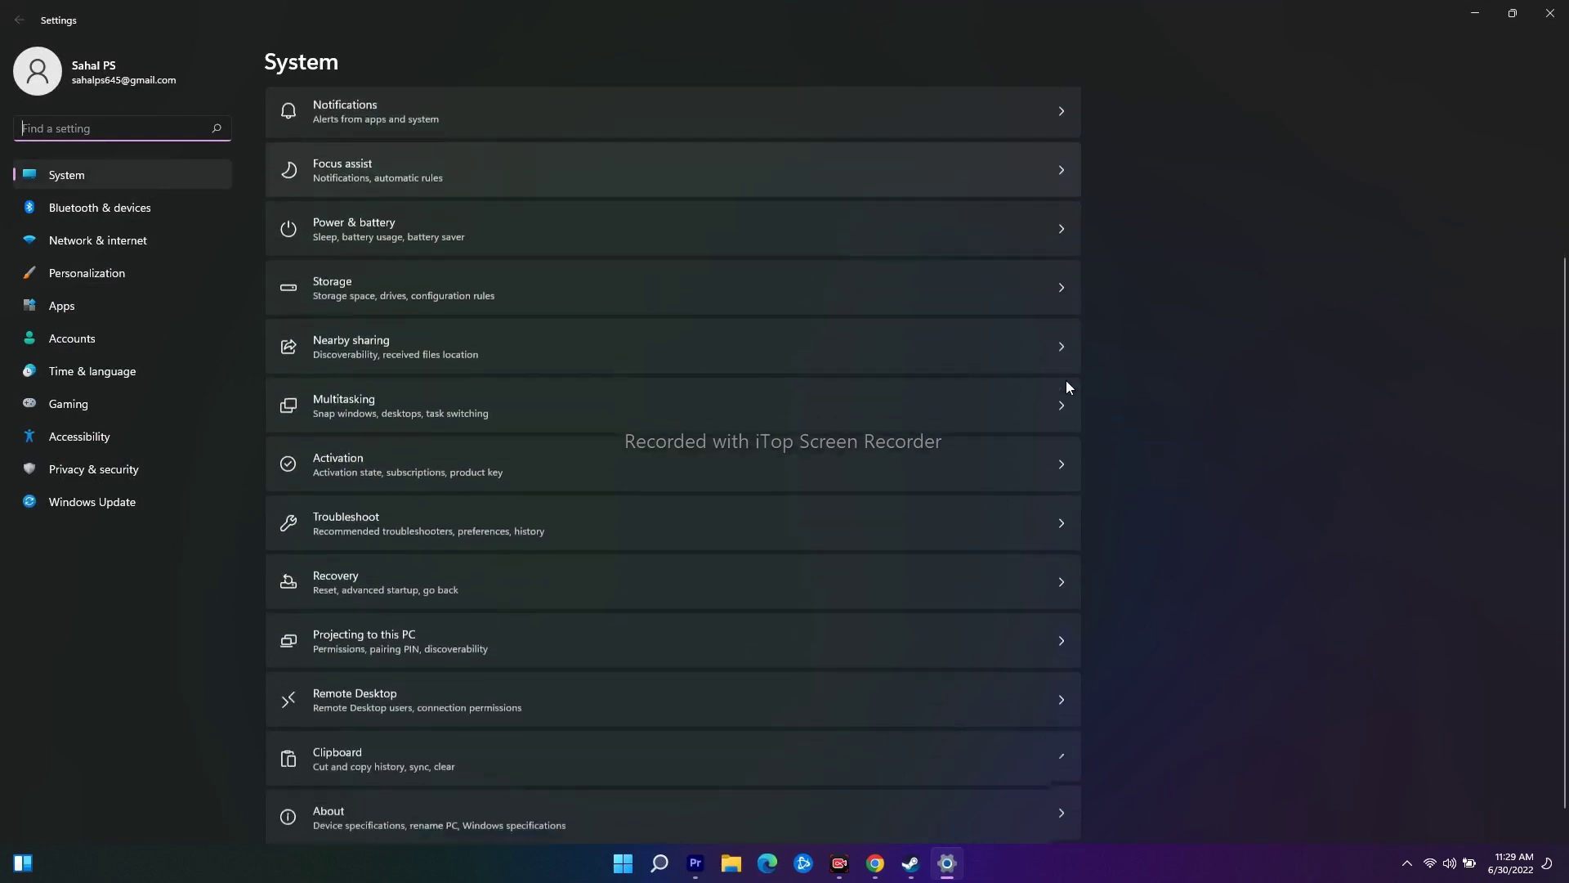
{"action": "left_click", "coordinate": [502, 517]}
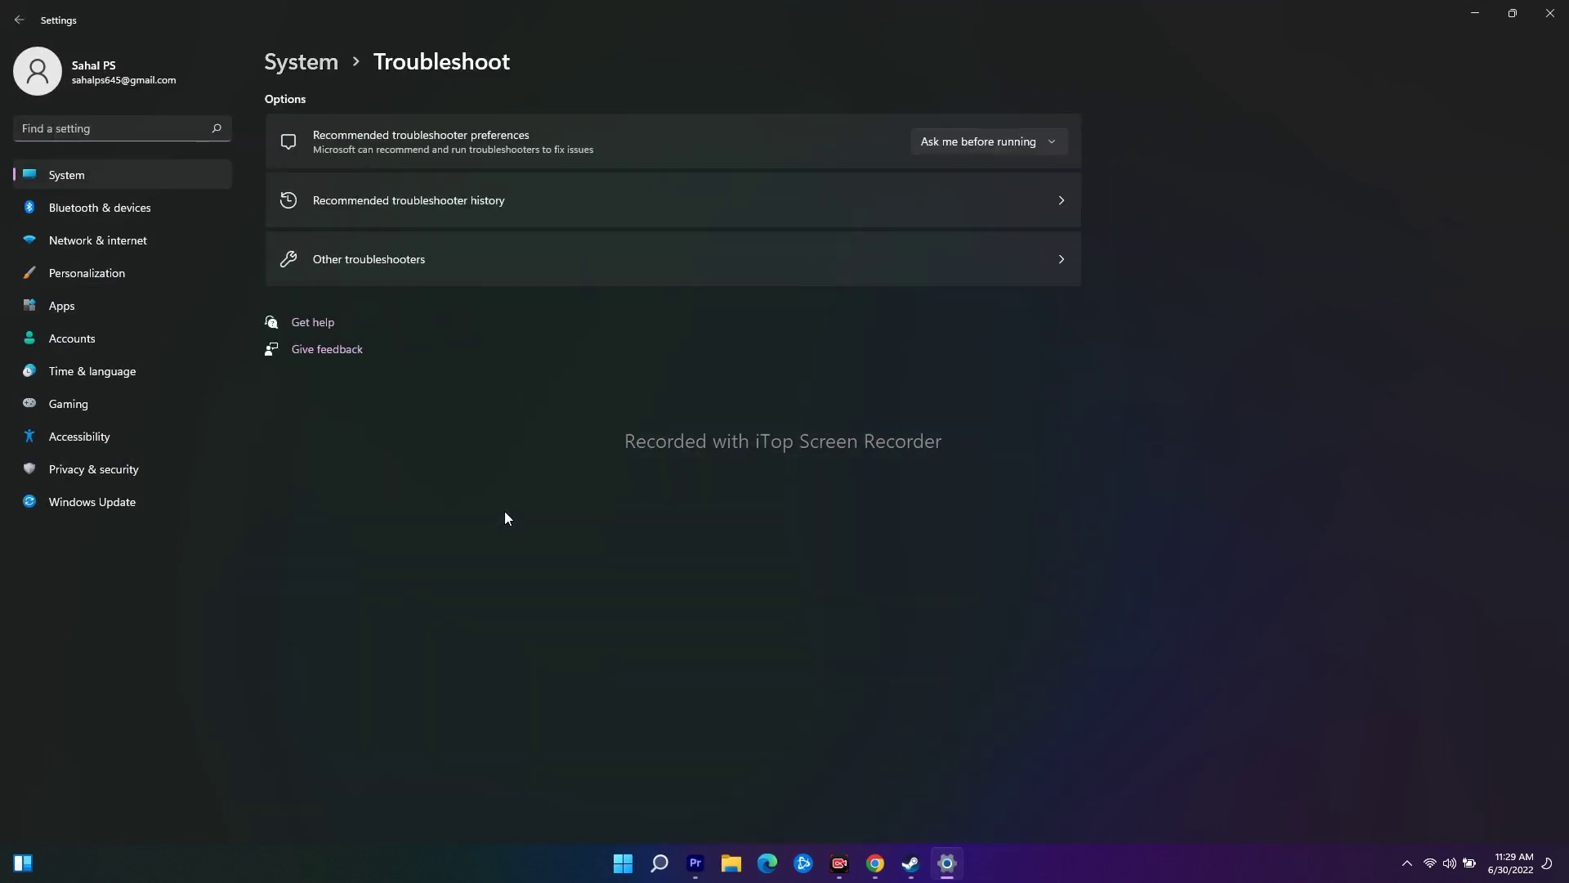
{"action": "left_click", "coordinate": [409, 263]}
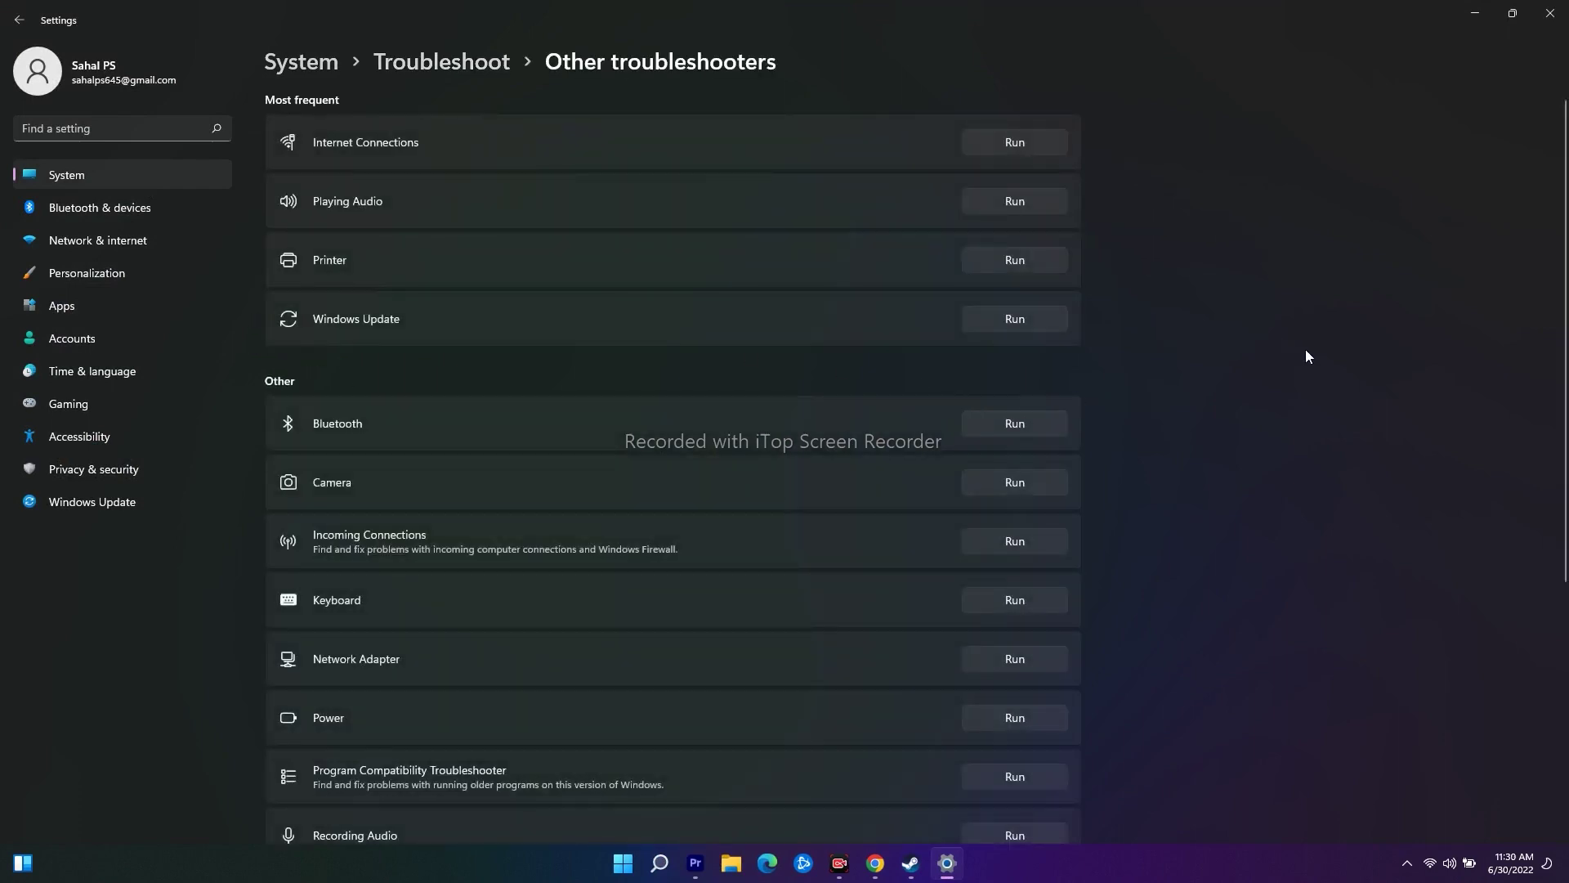
Run the Network Adapter troubleshooter on all adapters, choosing a different problem and allowing other computers to connect, then cancel it and close Settings.
{"action": "scroll", "coordinate": [1307, 357], "scroll_direction": "down", "scroll_amount": 5}
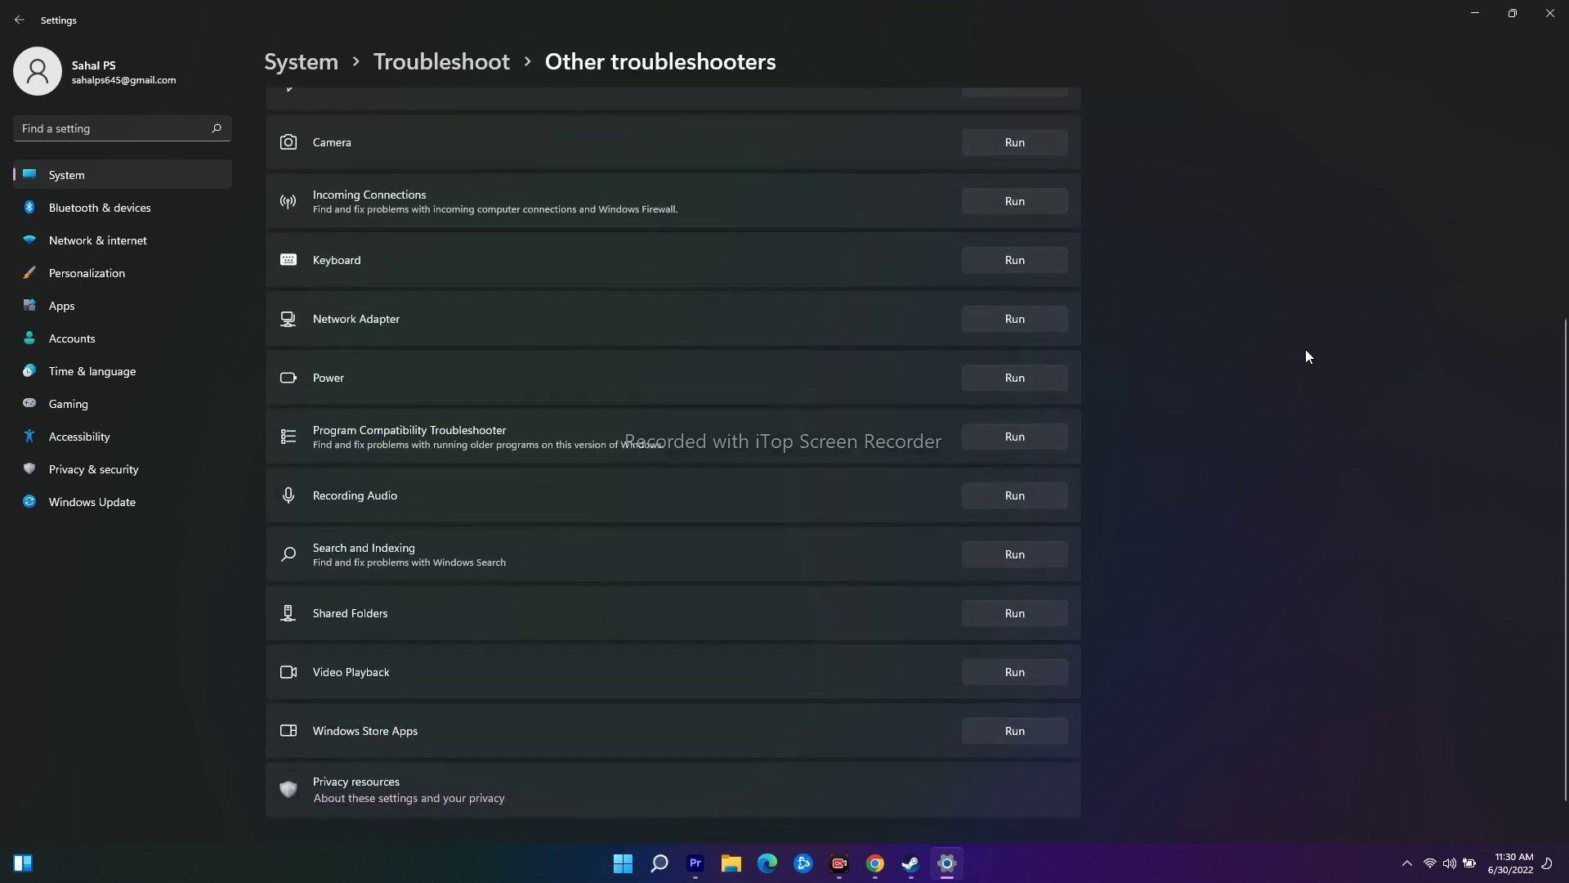
{"action": "scroll", "coordinate": [1307, 357], "scroll_direction": "up", "scroll_amount": 2}
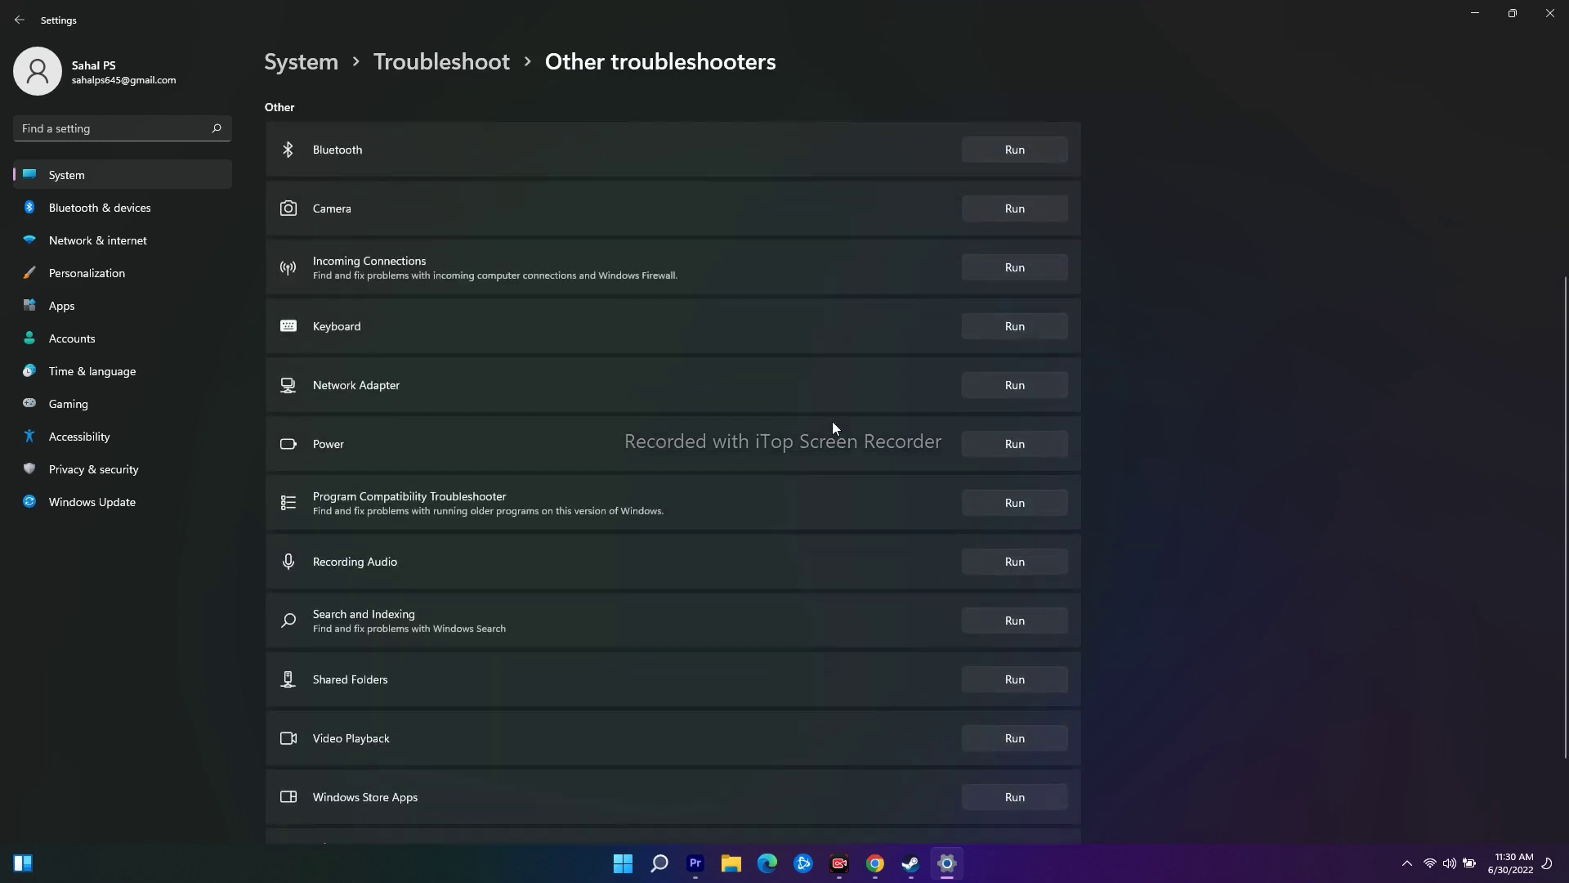
{"action": "left_click", "coordinate": [1015, 385]}
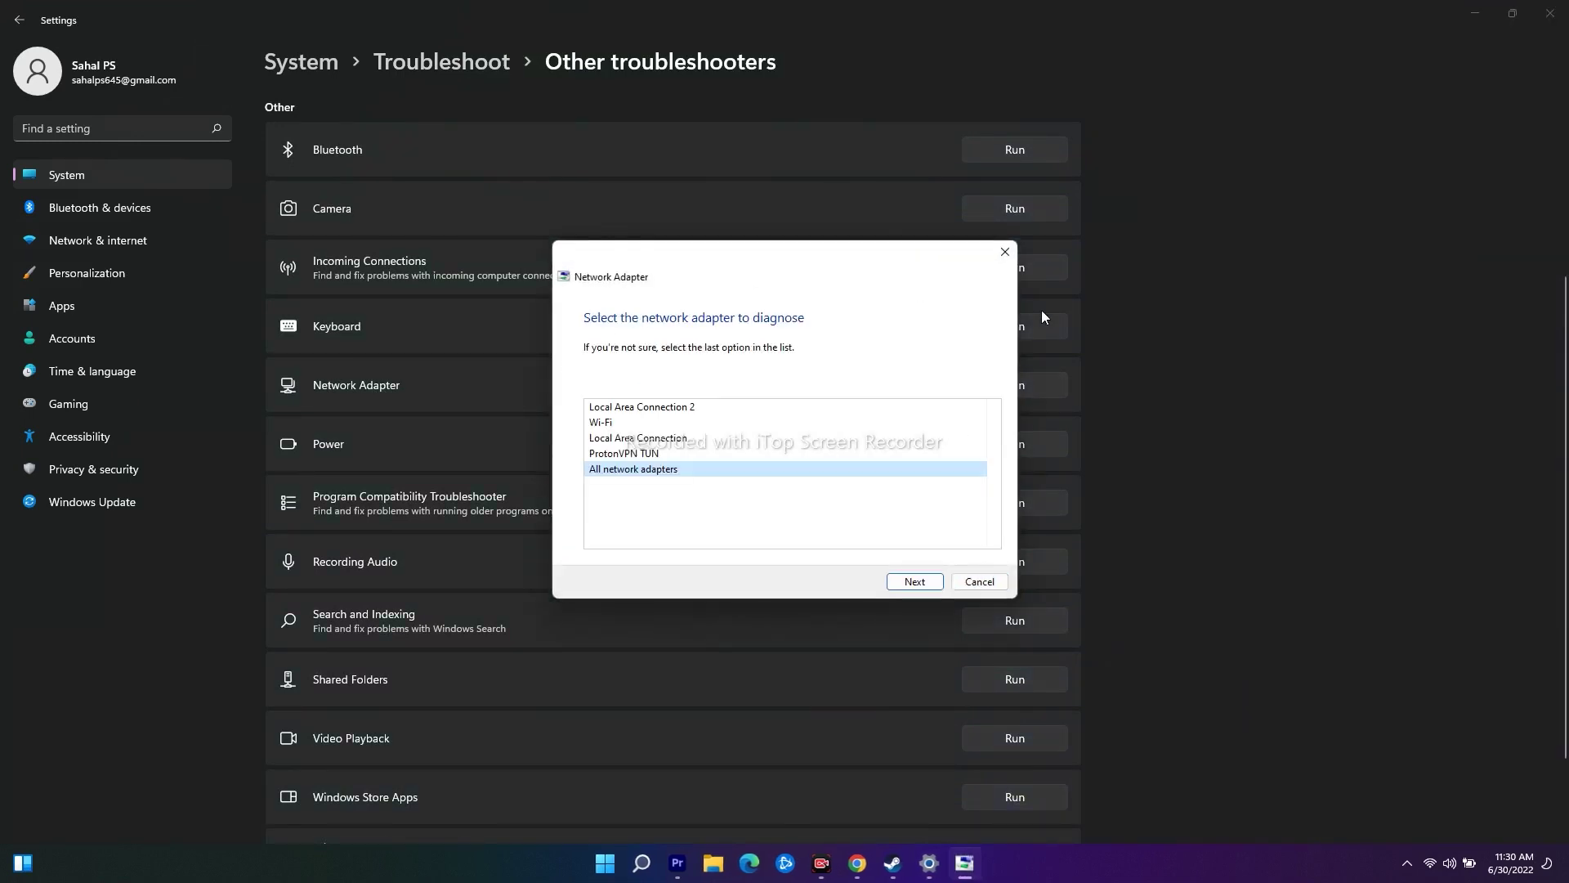
{"action": "left_click", "coordinate": [915, 582]}
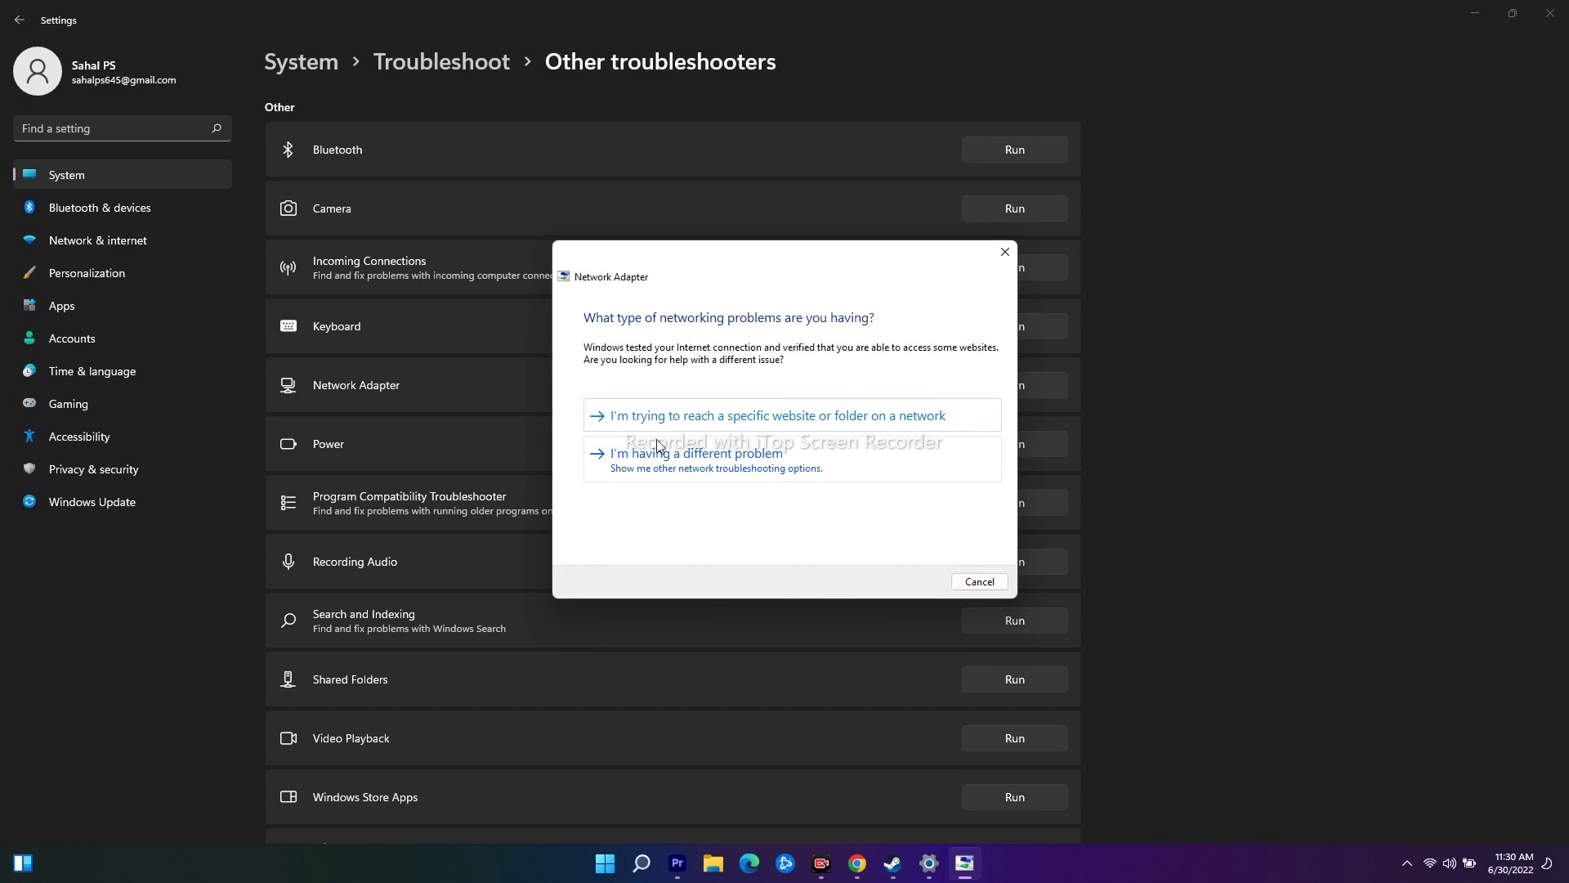
{"action": "left_click", "coordinate": [731, 463]}
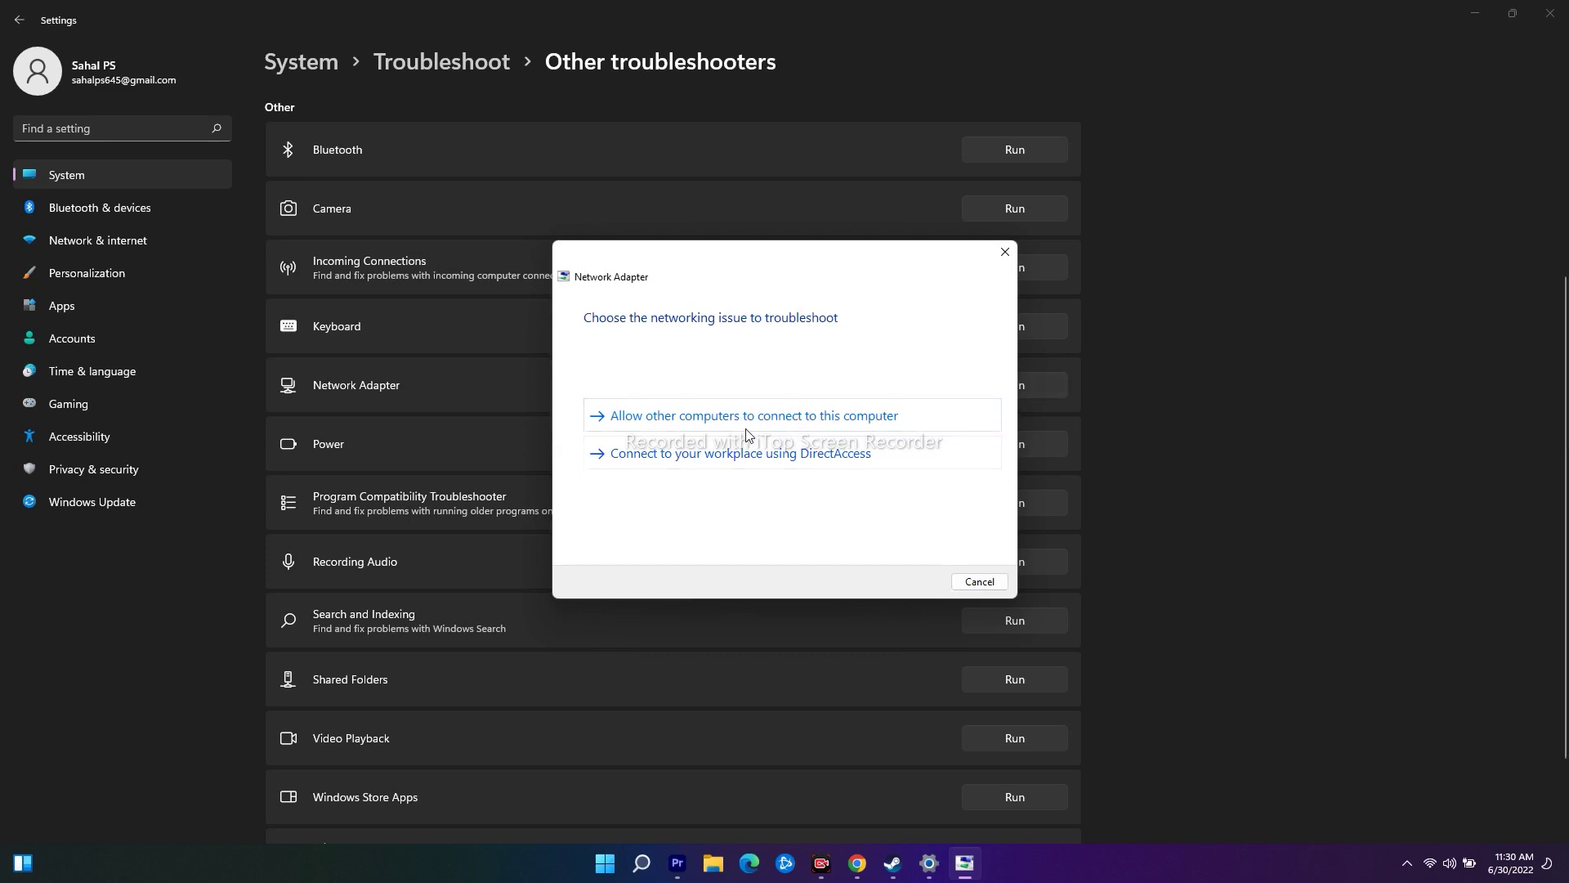
{"action": "left_click", "coordinate": [741, 425]}
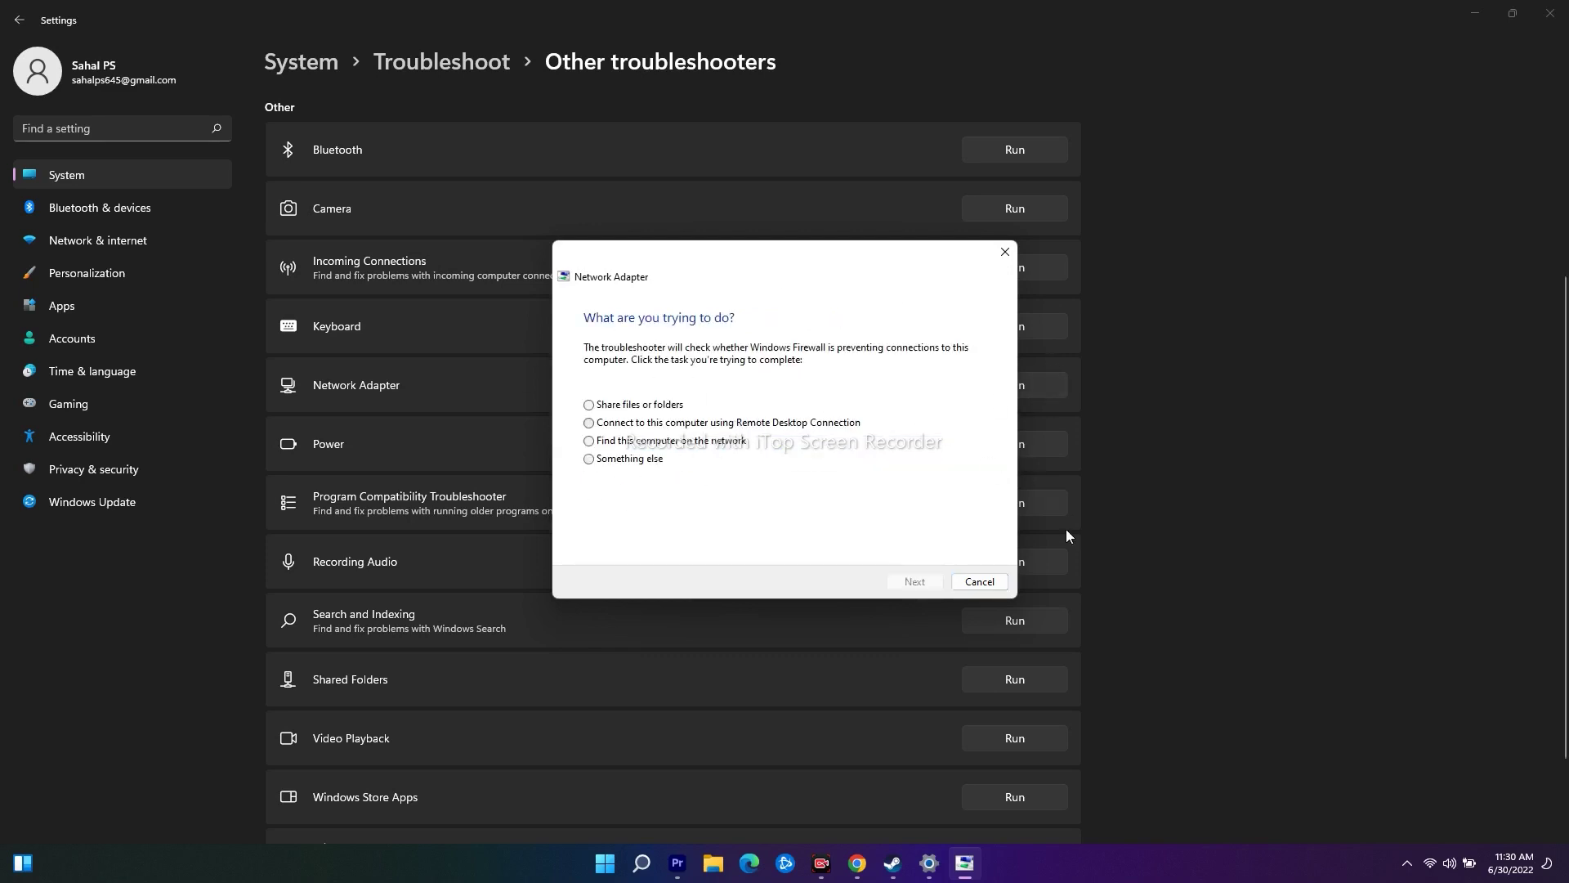
{"action": "left_click", "coordinate": [979, 581]}
{"action": "scroll", "coordinate": [1301, 557], "scroll_direction": "up", "scroll_amount": 3}
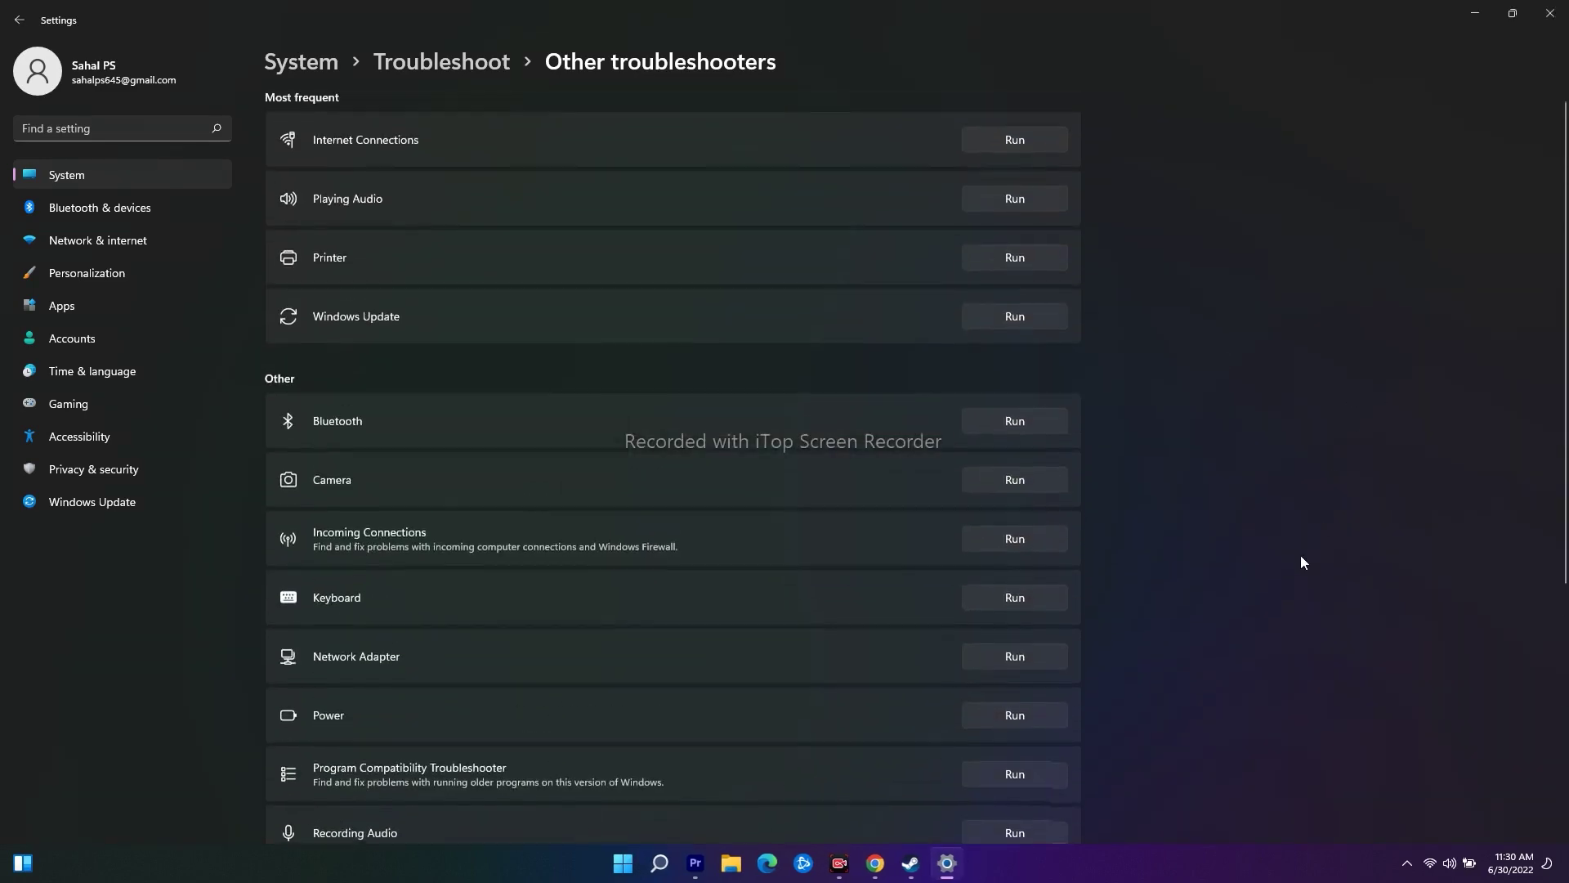
{"action": "left_click", "coordinate": [1549, 13]}
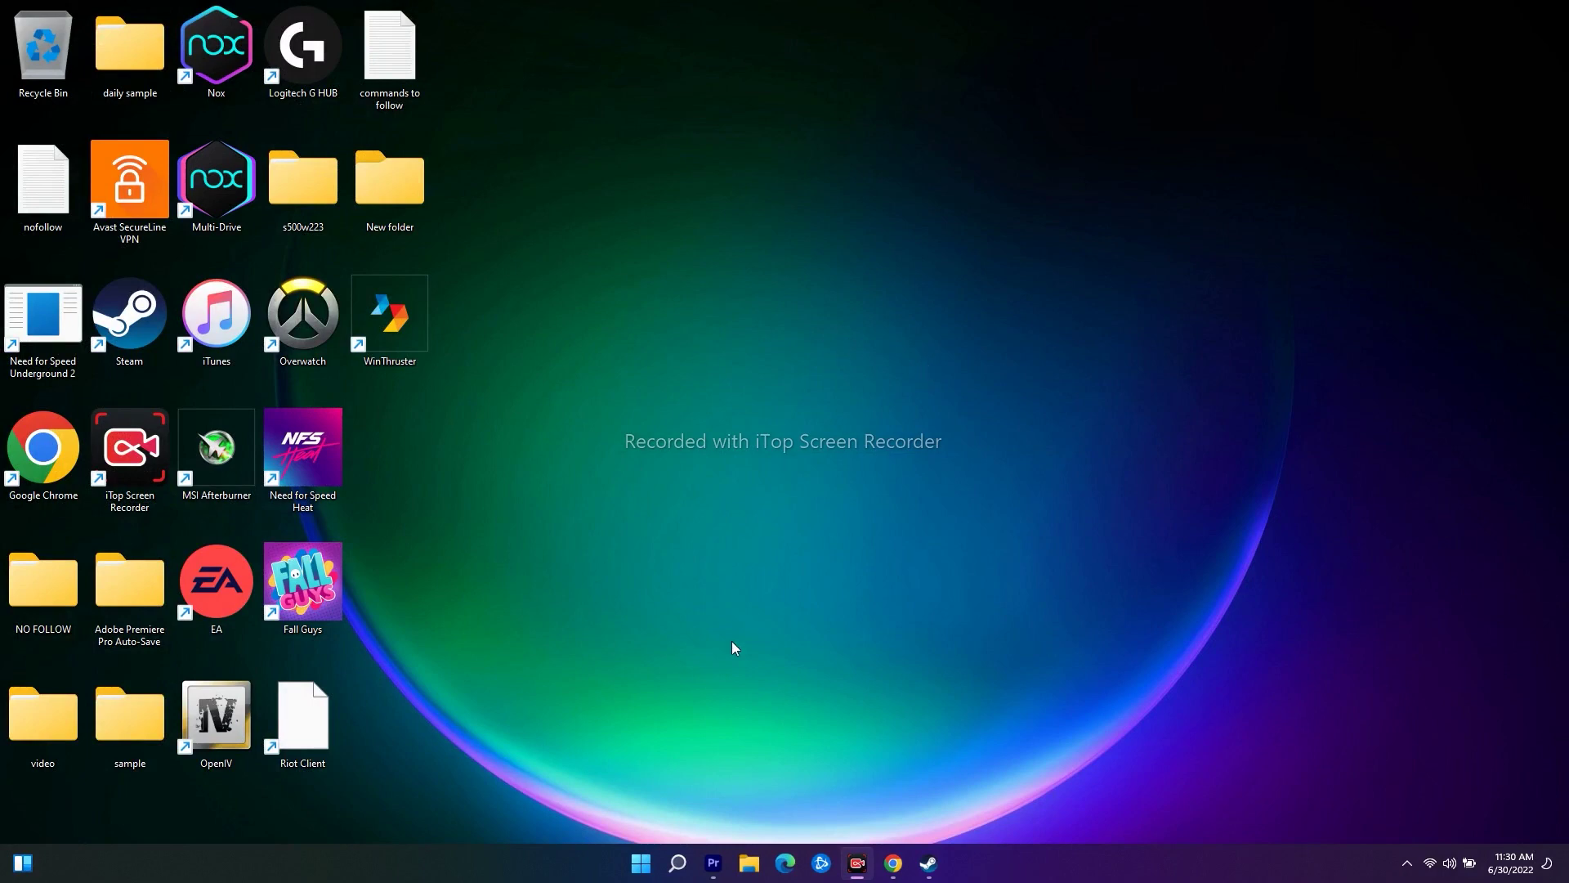
Search for Command Prompt and run it as administrator.
{"action": "left_click", "coordinate": [677, 862]}
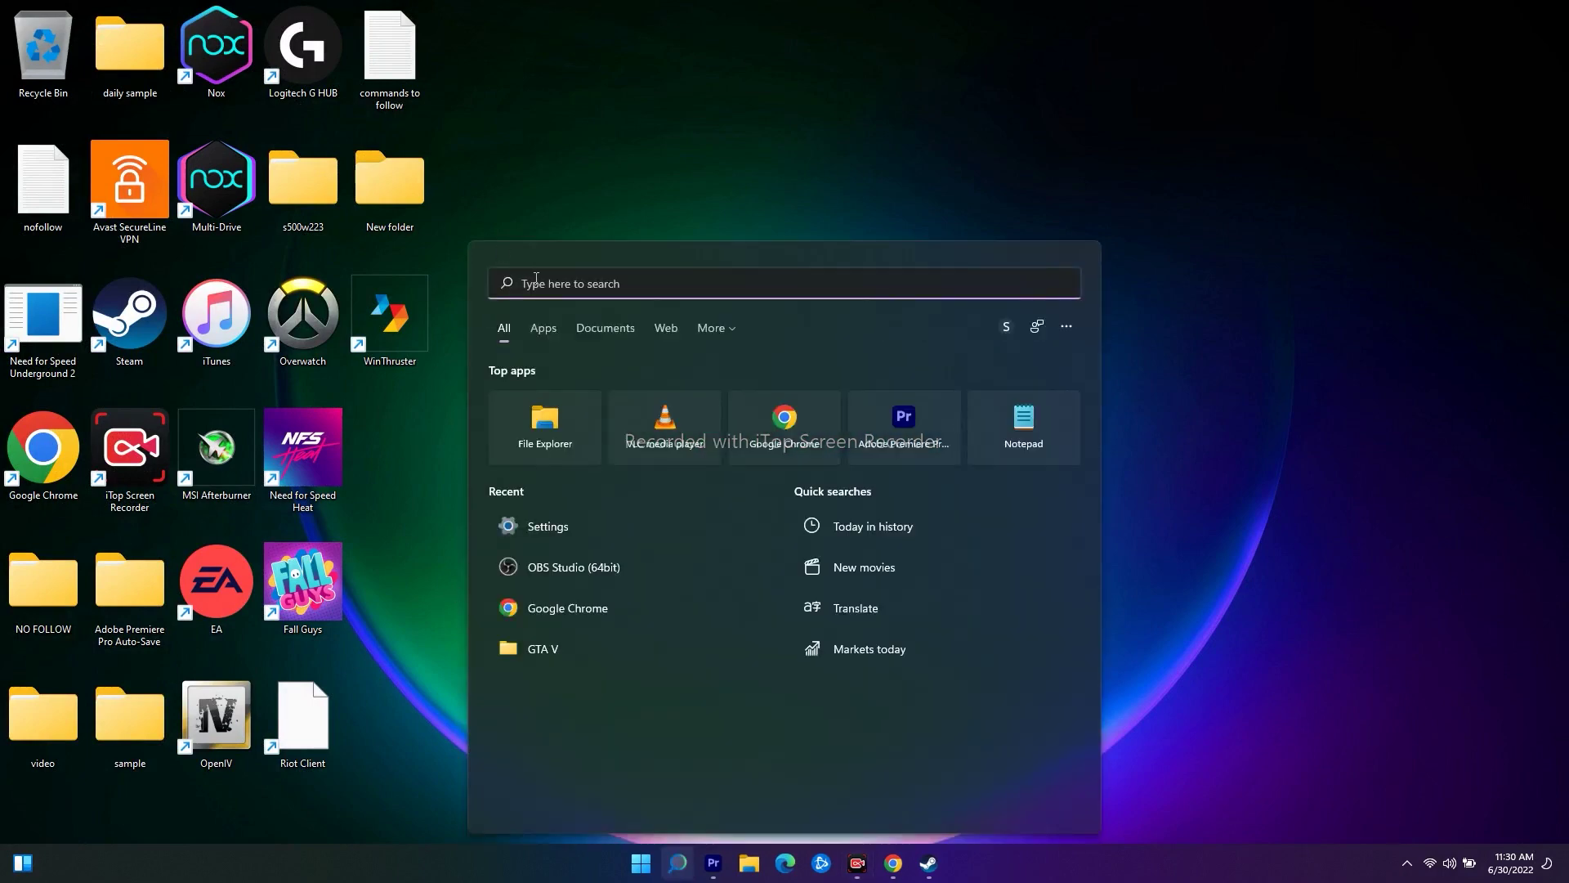
{"action": "type", "text": "CM"}
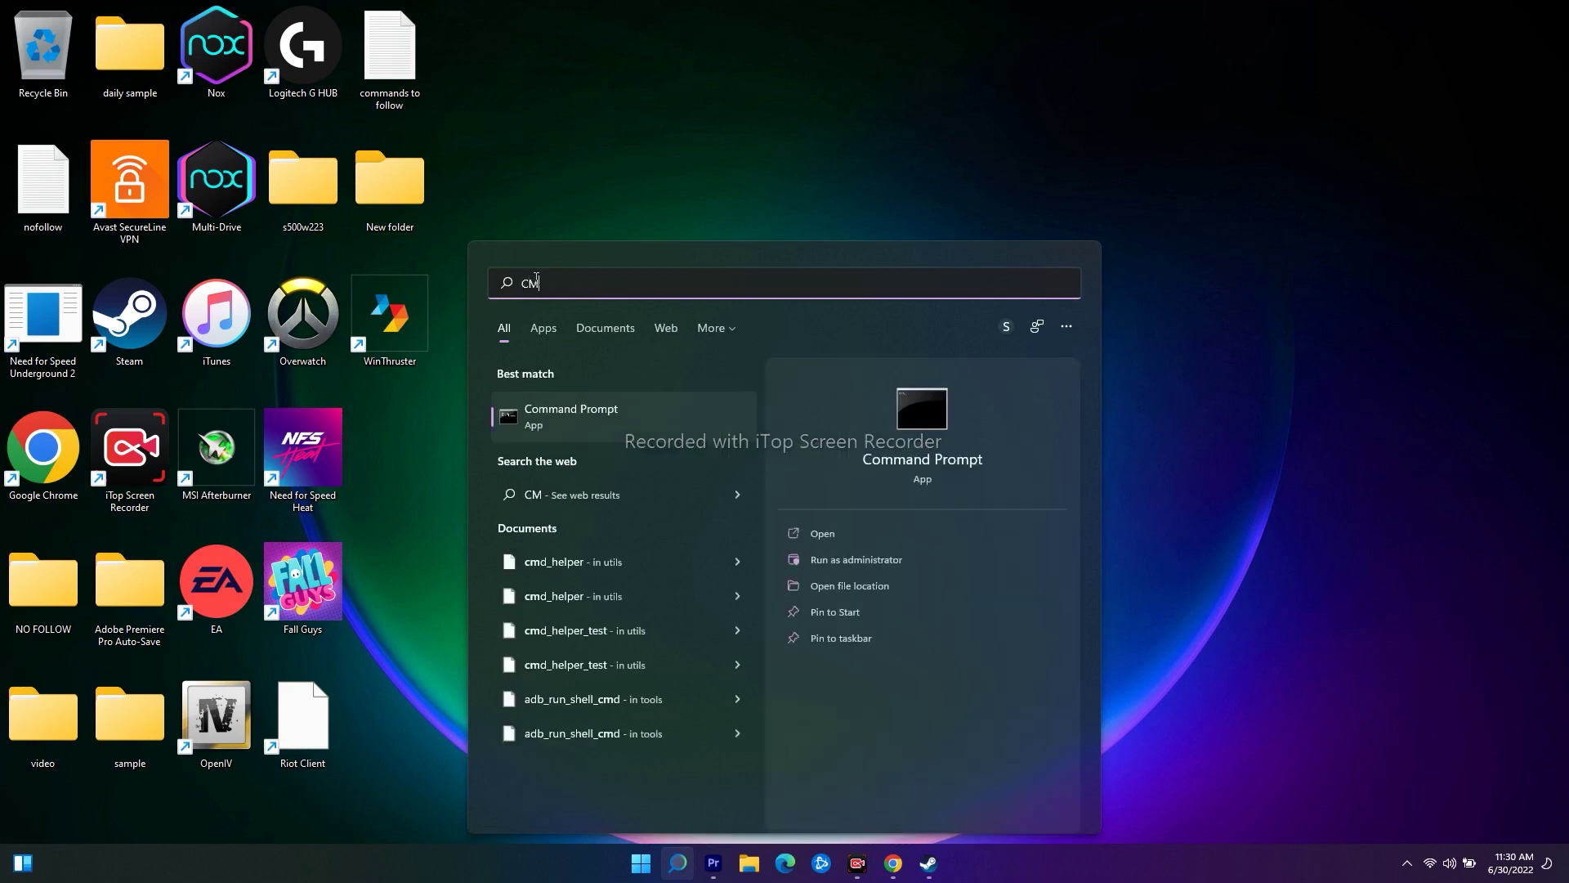
{"action": "left_click", "coordinate": [894, 559]}
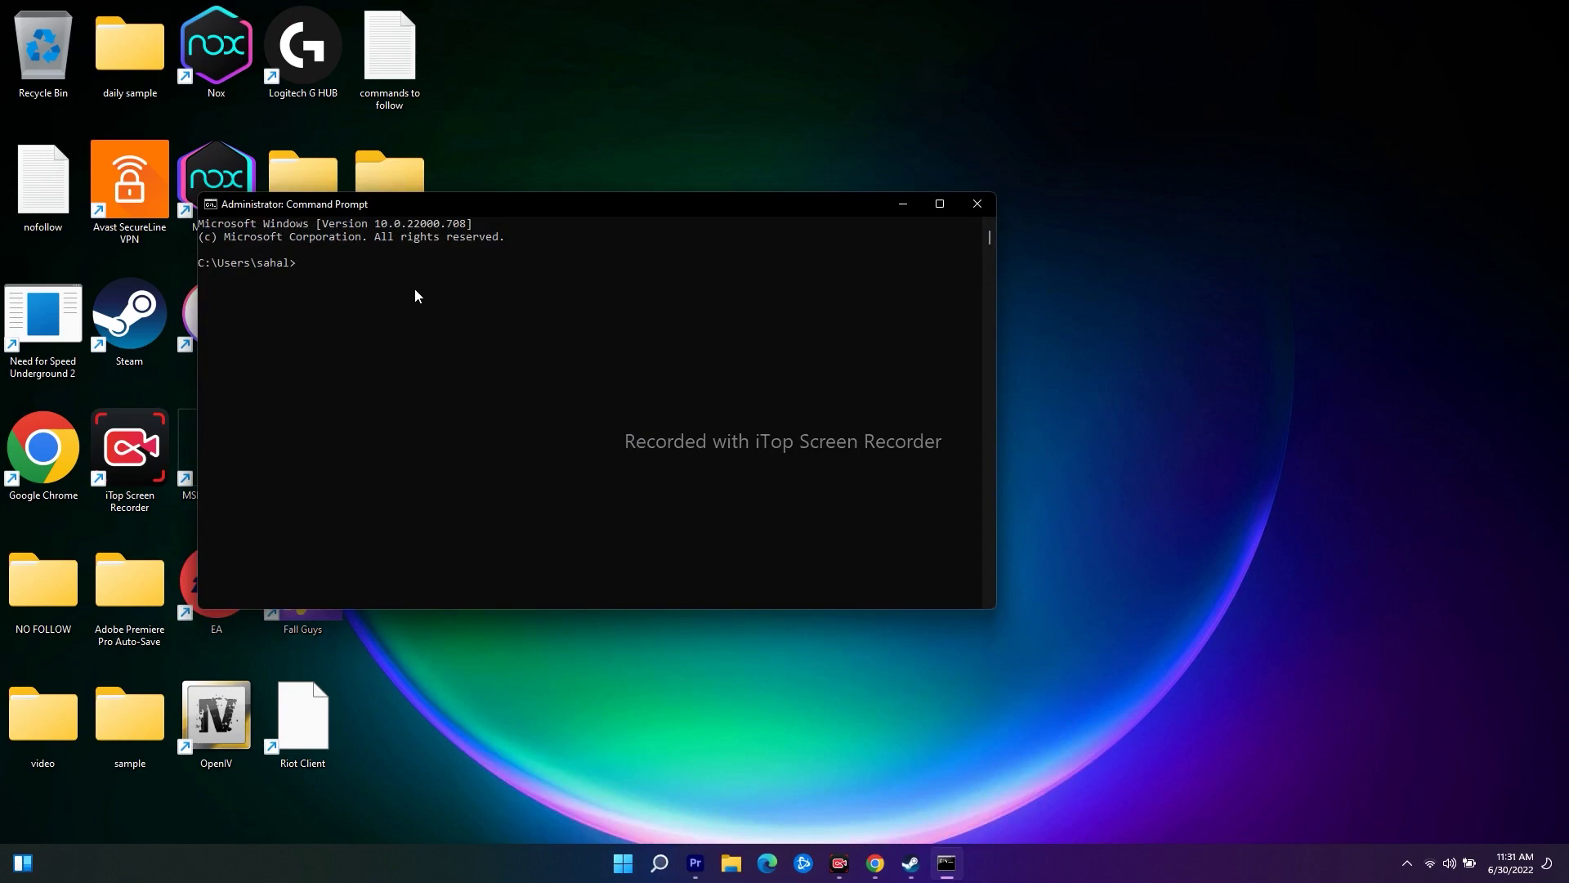
{"action": "type", "text": "IPCONFIG/"}
{"action": "key", "text": "BackSpace"}
{"action": "key", "text": "BackSpace"}
{"action": "key", "text": "BackSpace"}
{"action": "key", "text": "BackSpace"}
{"action": "key", "text": "BackSpace"}
{"action": "key", "text": "BackSpace"}
{"action": "key", "text": "BackSpace"}
{"action": "key", "text": "BackSpace"}
{"action": "key", "text": "BackSpace"}
{"action": "key", "text": "BackSpace"}
Flush the DNS resolver cache with the command ipconfig/flushdns.
{"action": "type", "text": "ipconfi"}
{"action": "type", "text": "g;"}
{"action": "key", "text": "BackSpace"}
{"action": "type", "text": "/flushdns"}
{"action": "key", "text": "Return"}
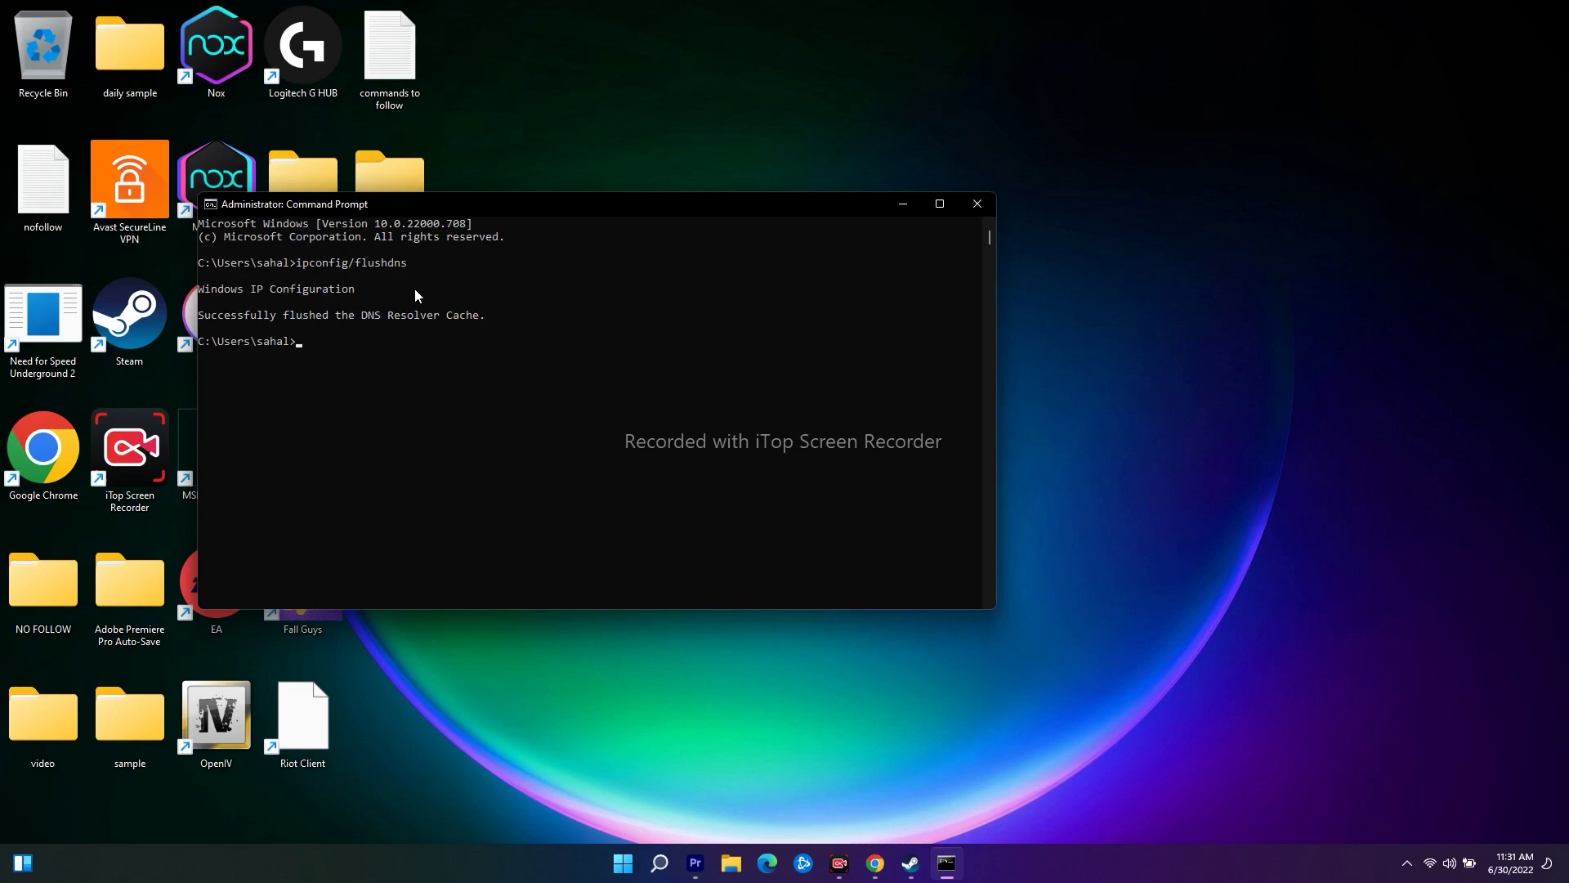
Release the current IP address with the command ipconfig/release.
{"action": "type", "text": "ipconfig/"}
{"action": "type", "text": "release"}
{"action": "key", "text": "Return"}
Renew the IP address with the command ipconfig/renew.
{"action": "left_click", "coordinate": [414, 287]}
{"action": "type", "text": "ip"}
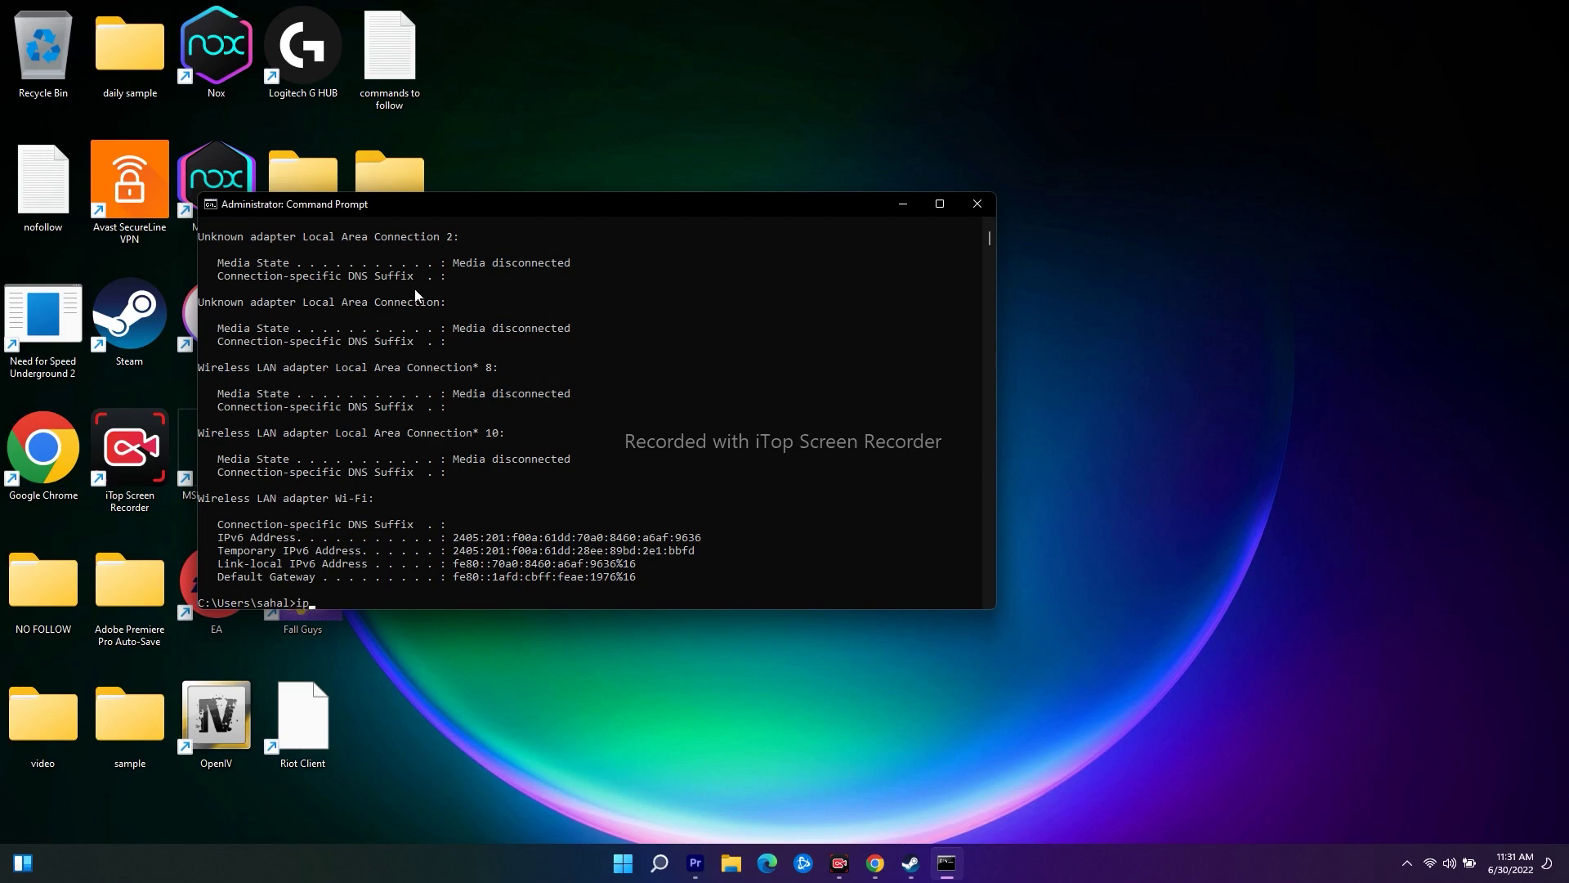
{"action": "type", "text": "config/renw"}
{"action": "key", "text": "BackSpace"}
{"action": "type", "text": "ew"}
{"action": "key", "text": "Return"}
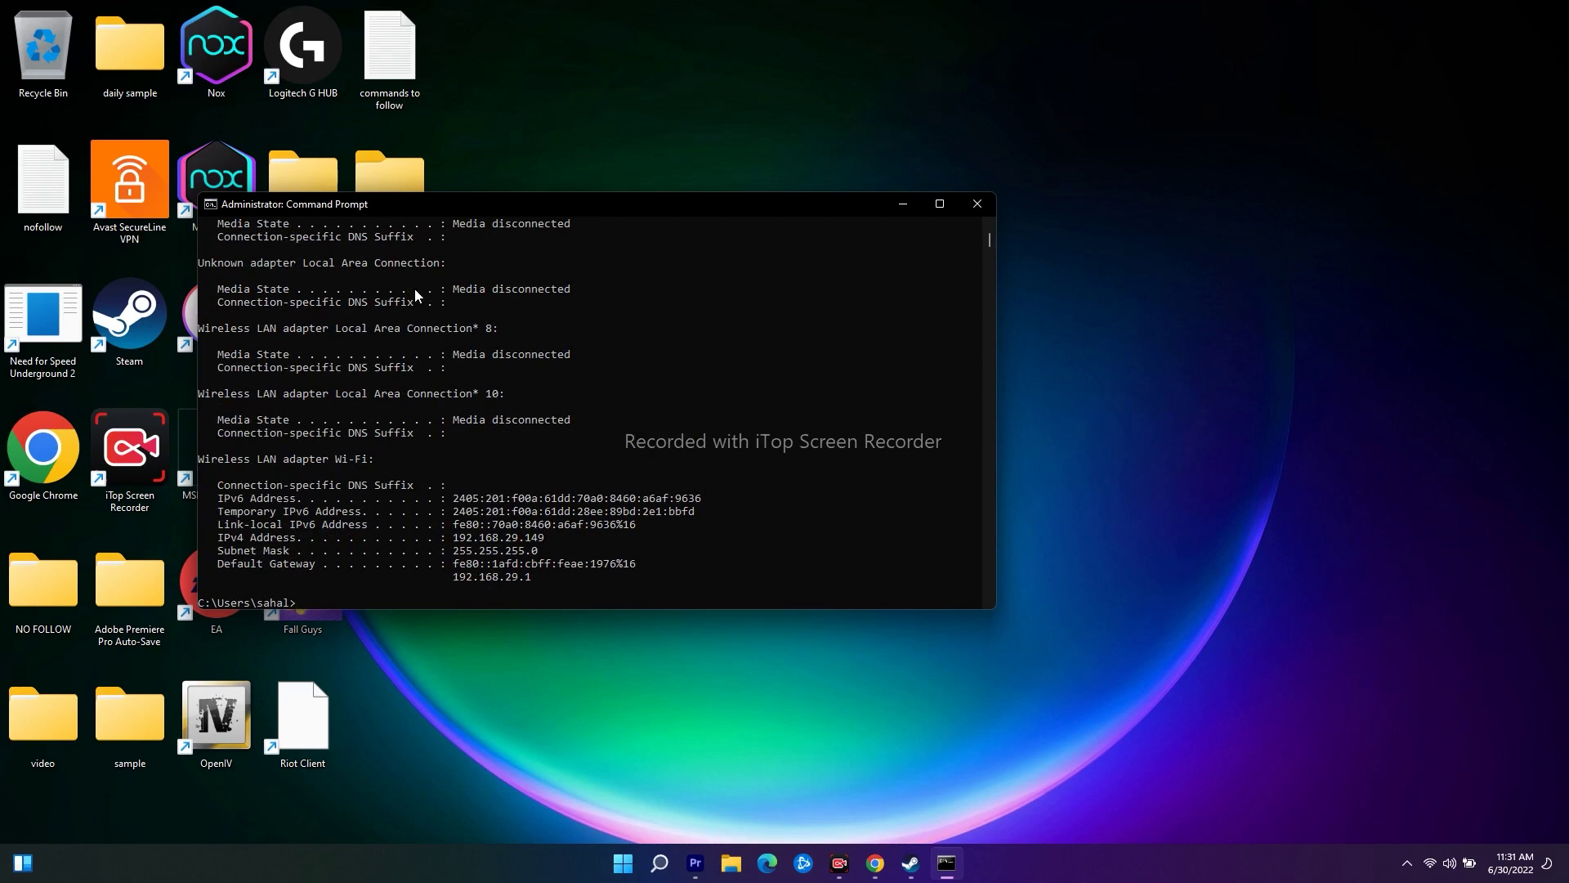
Reset the Winsock catalog with netsh winsock reset and the IP stack with netsh int ip reset.
{"action": "type", "text": "etsh winsock reset"}
{"action": "key", "text": "Return"}
{"action": "type", "text": "n"}
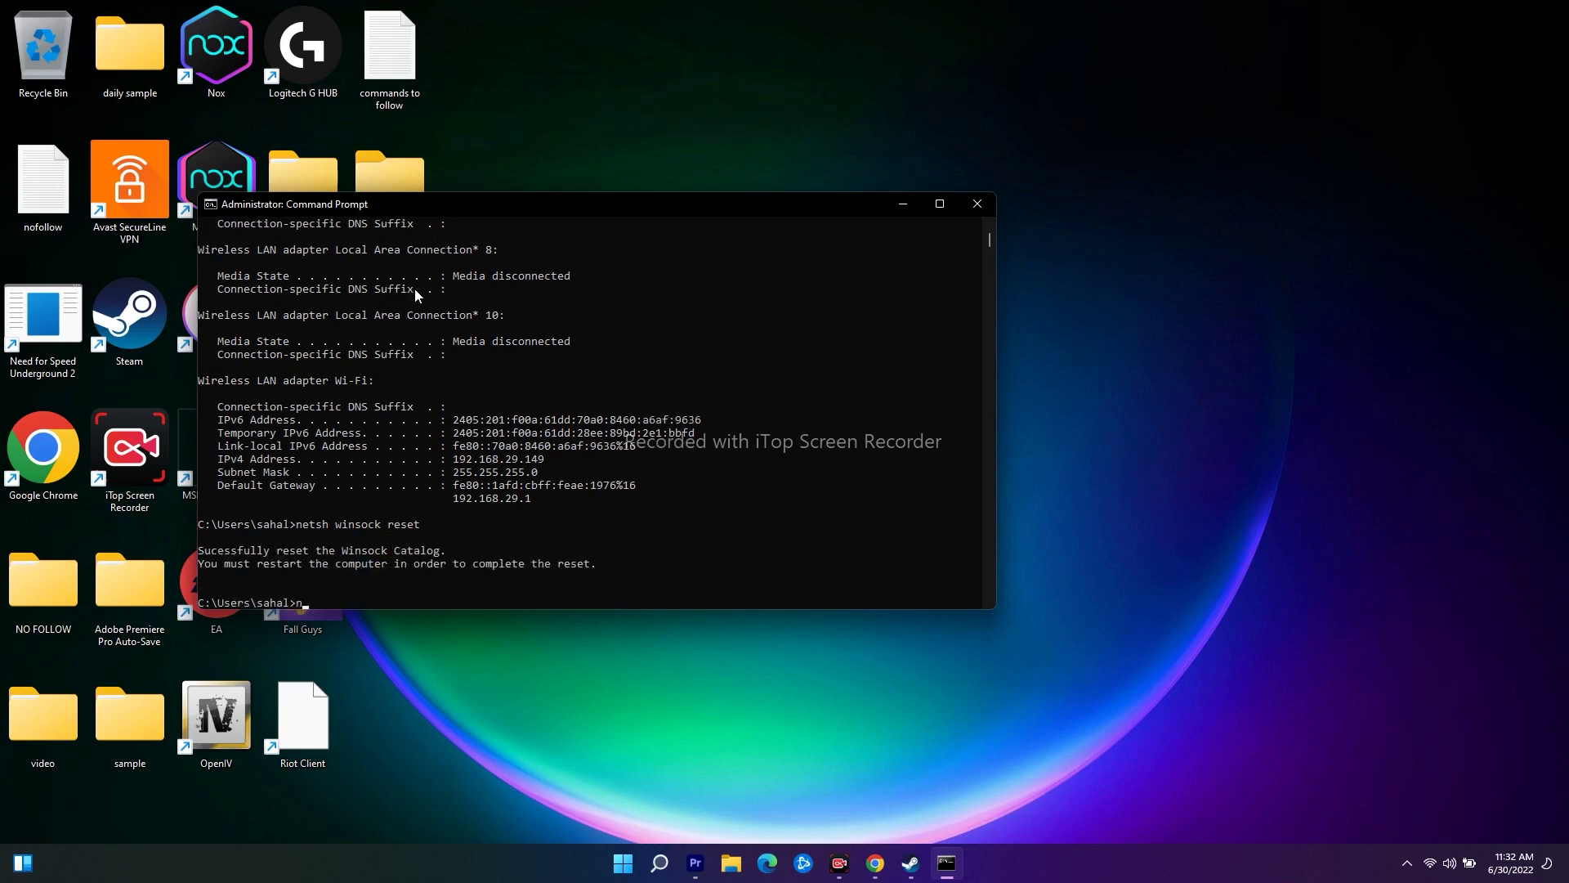
{"action": "type", "text": "etsh int ip reset"}
{"action": "key", "text": "Return"}
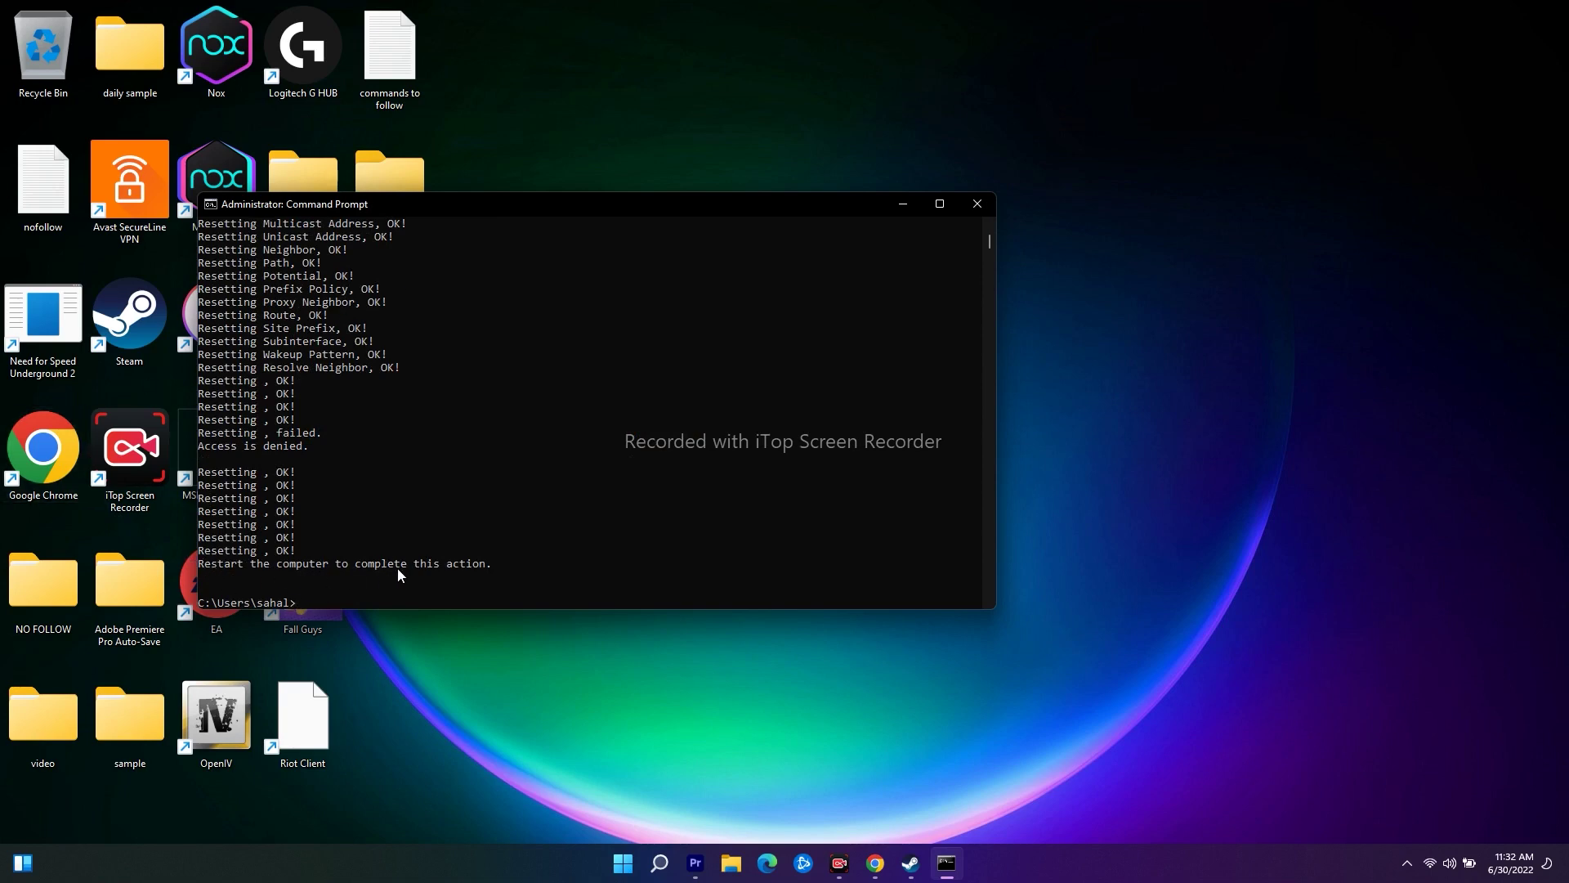
Minimize Command Prompt and look at the power options for restarting the computer.
{"action": "left_click", "coordinate": [903, 203]}
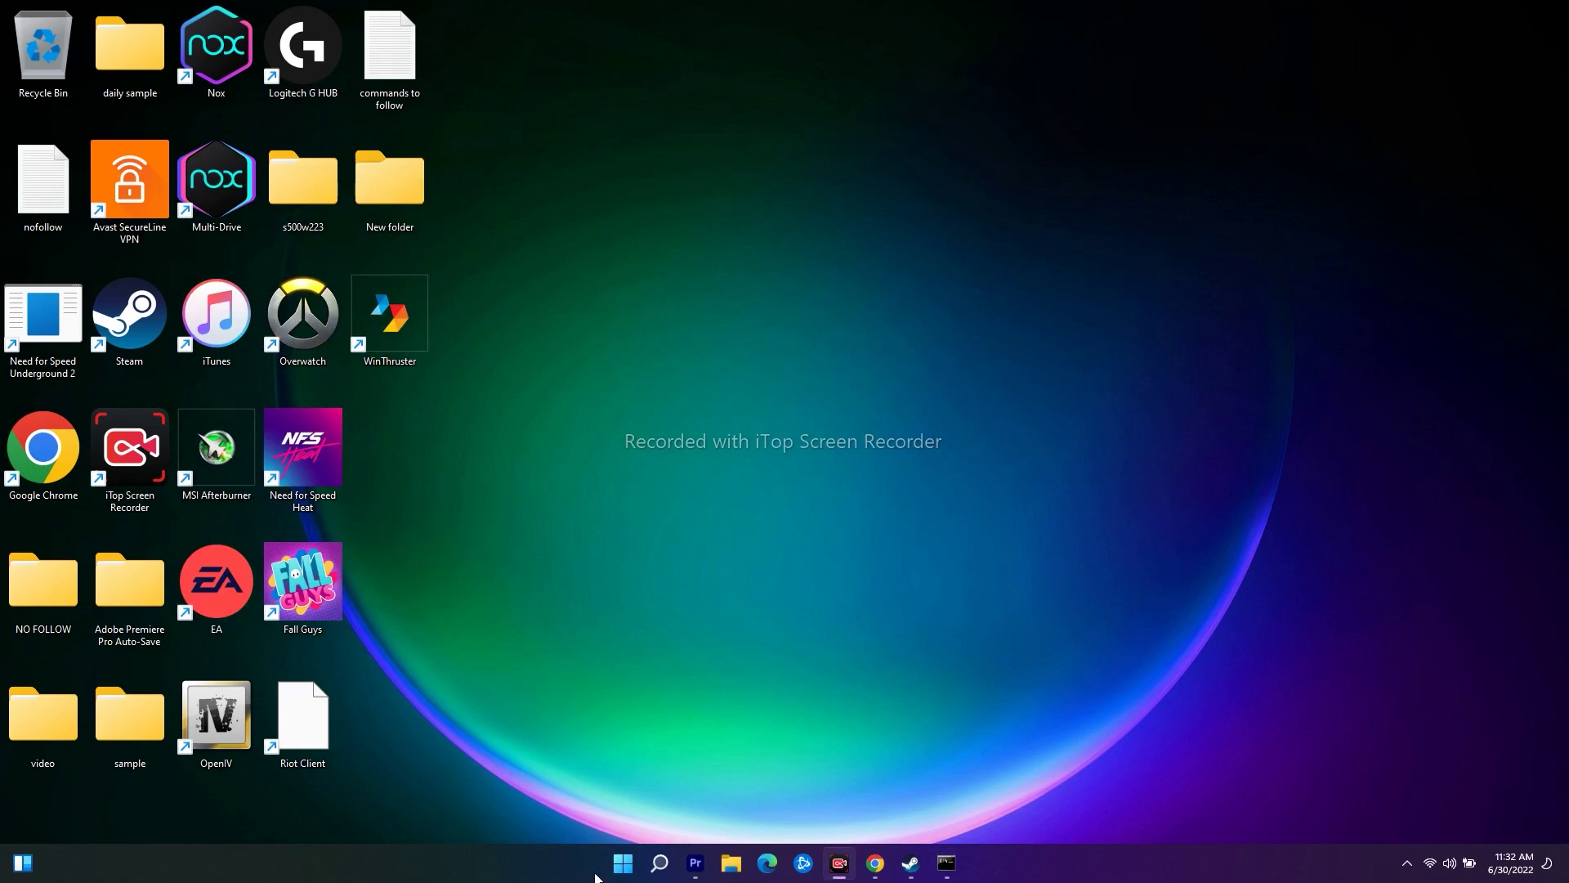
{"action": "left_click", "coordinate": [623, 863]}
{"action": "left_click", "coordinate": [988, 809]}
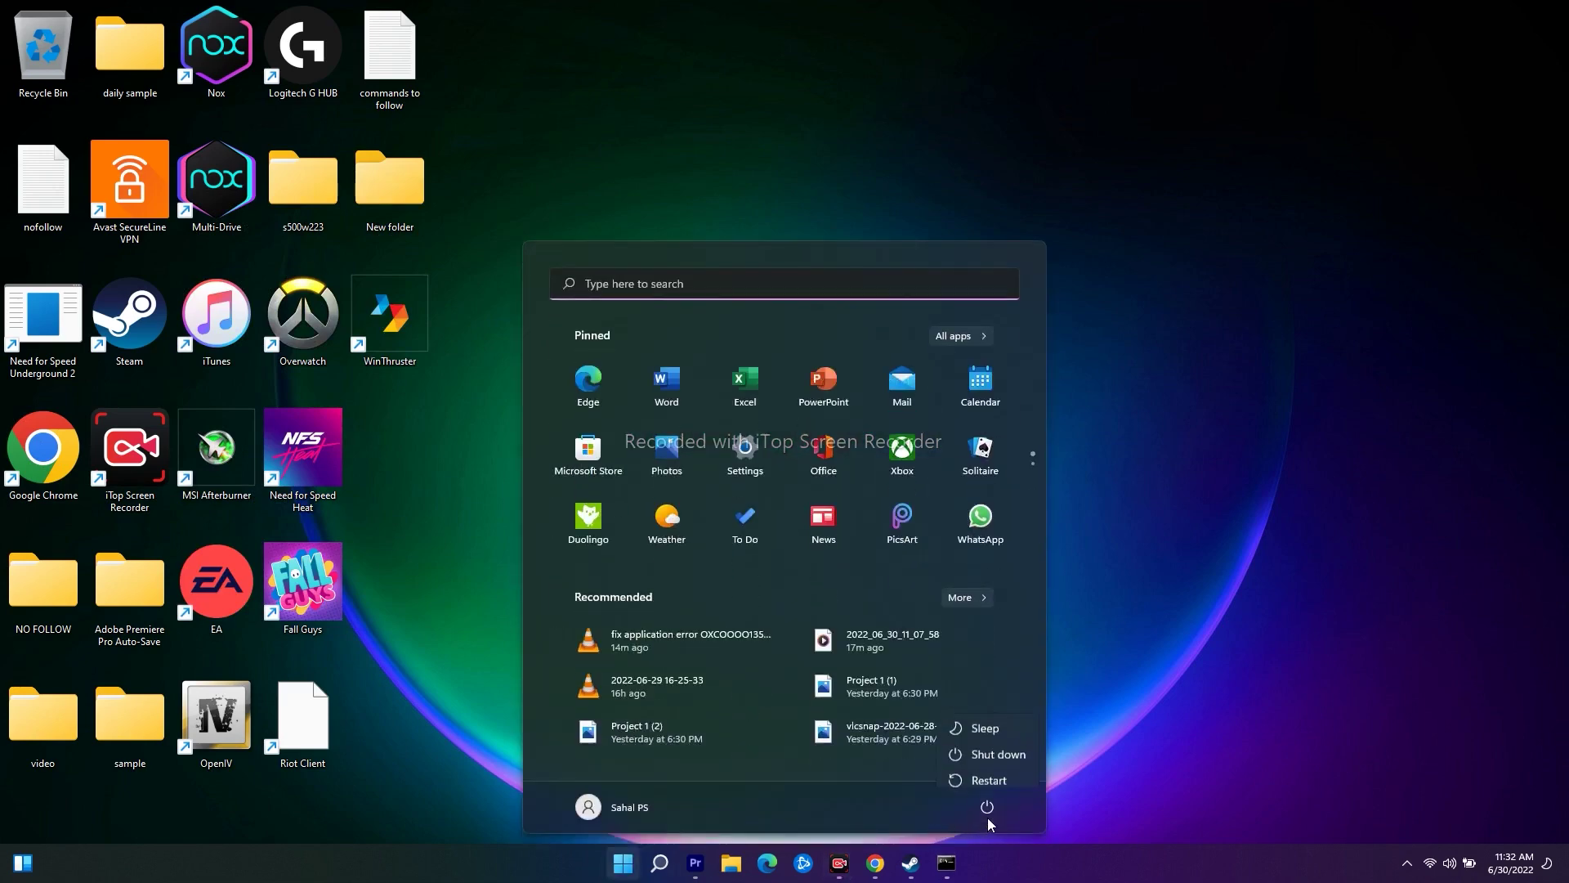
{"action": "left_click", "coordinate": [1180, 694]}
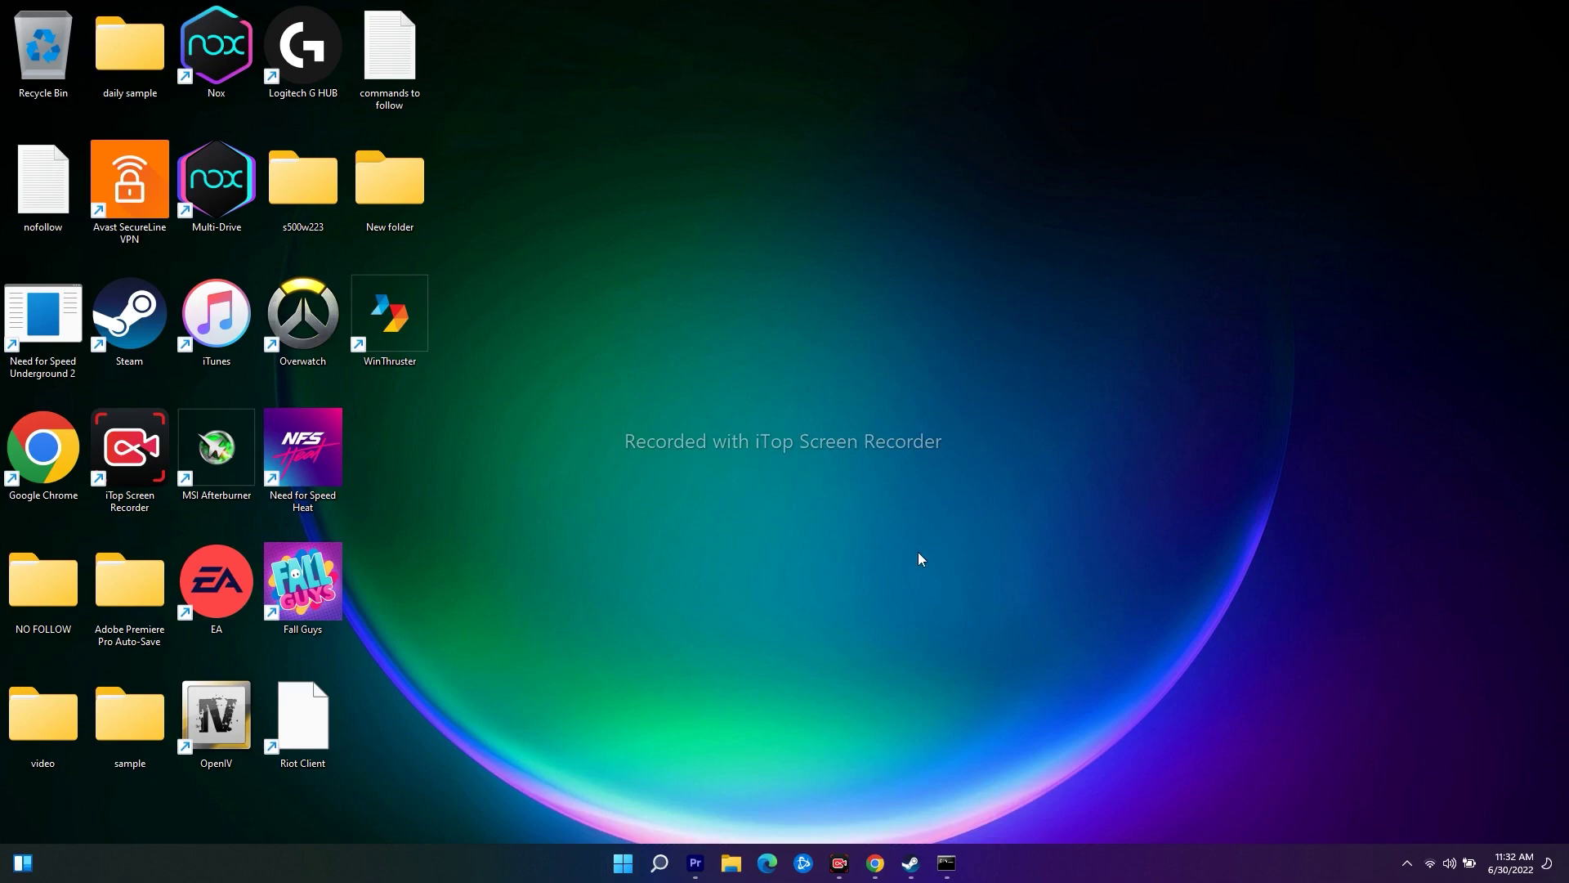
Open Device Manager and expand the Network adapters category.
{"action": "right_click", "coordinate": [623, 863]}
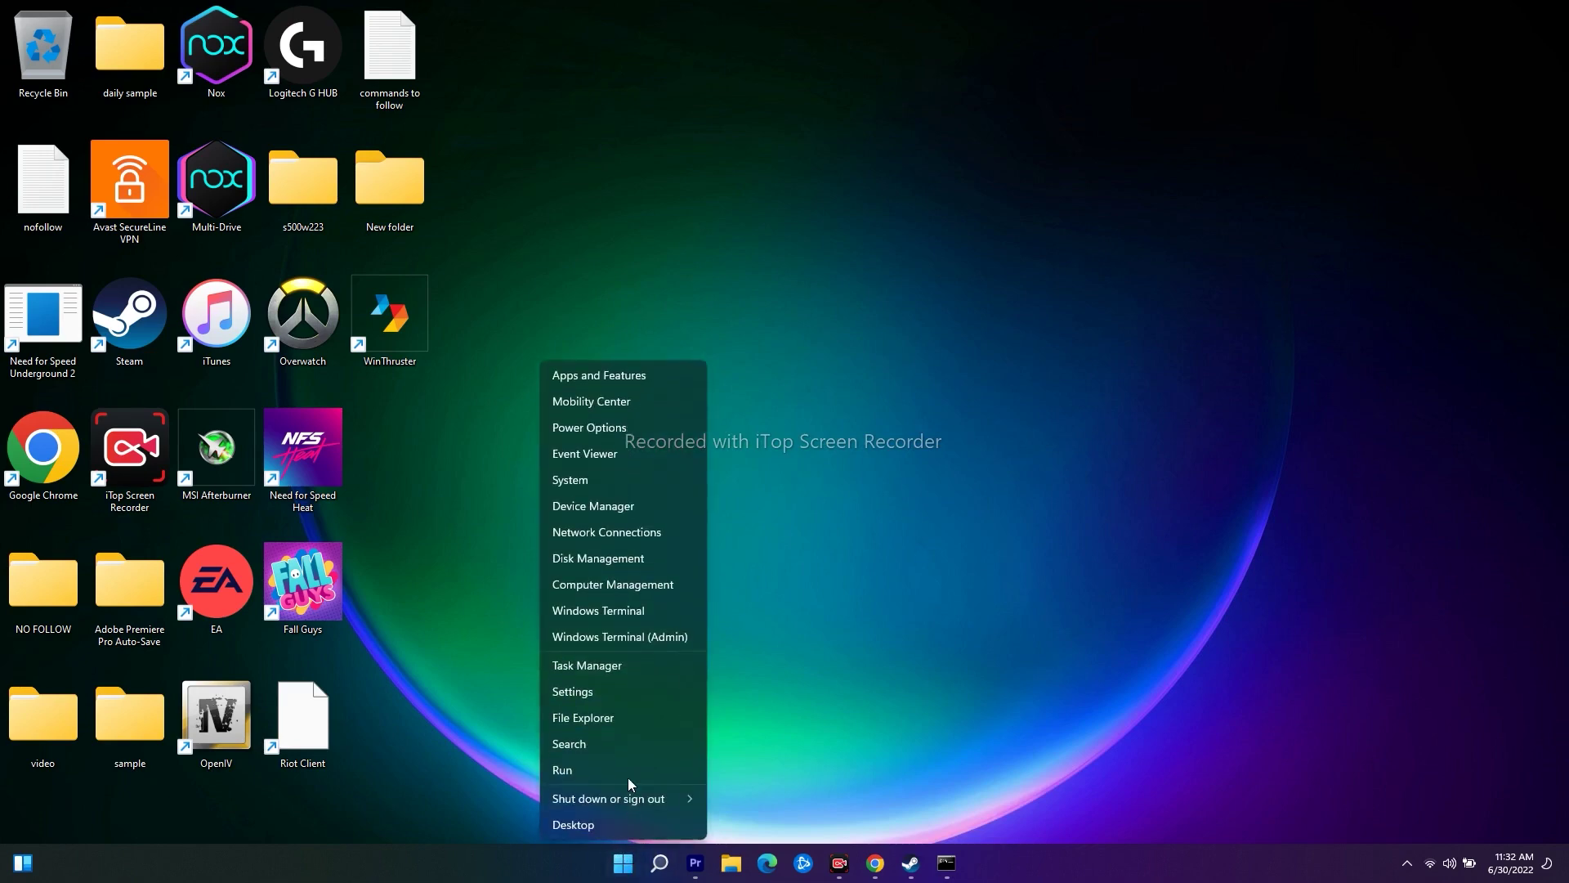
{"action": "left_click", "coordinate": [616, 509]}
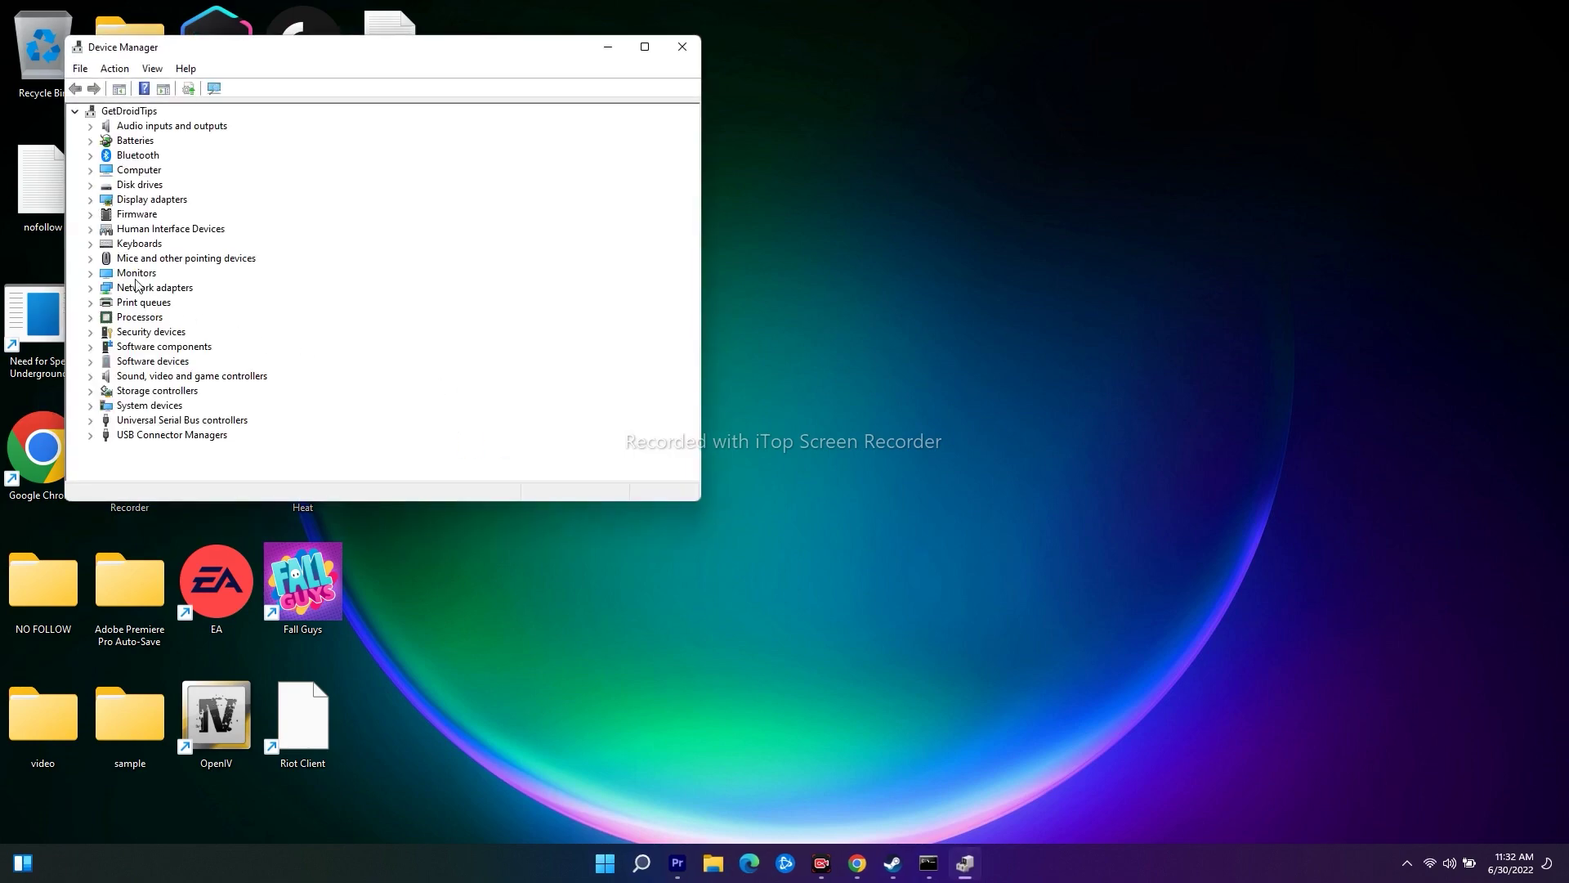
{"action": "left_click", "coordinate": [93, 290]}
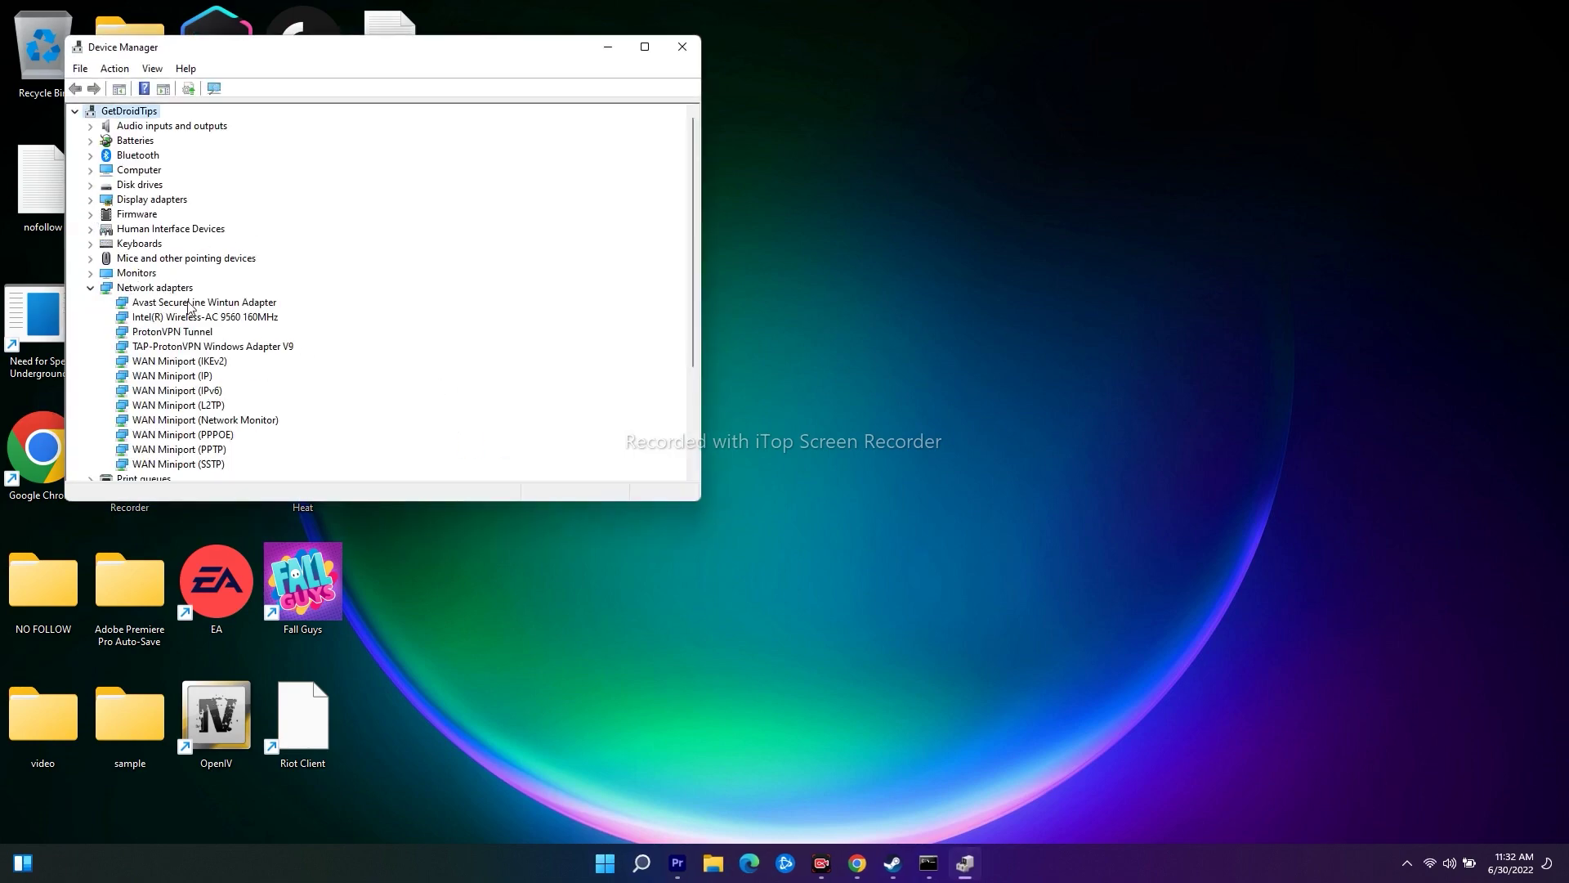
Look at the driver options of the Intel(R) Wireless-AC 9560 adapter, including uninstalling the device, and close Device Manager.
{"action": "left_click", "coordinate": [252, 325]}
{"action": "right_click", "coordinate": [256, 316]}
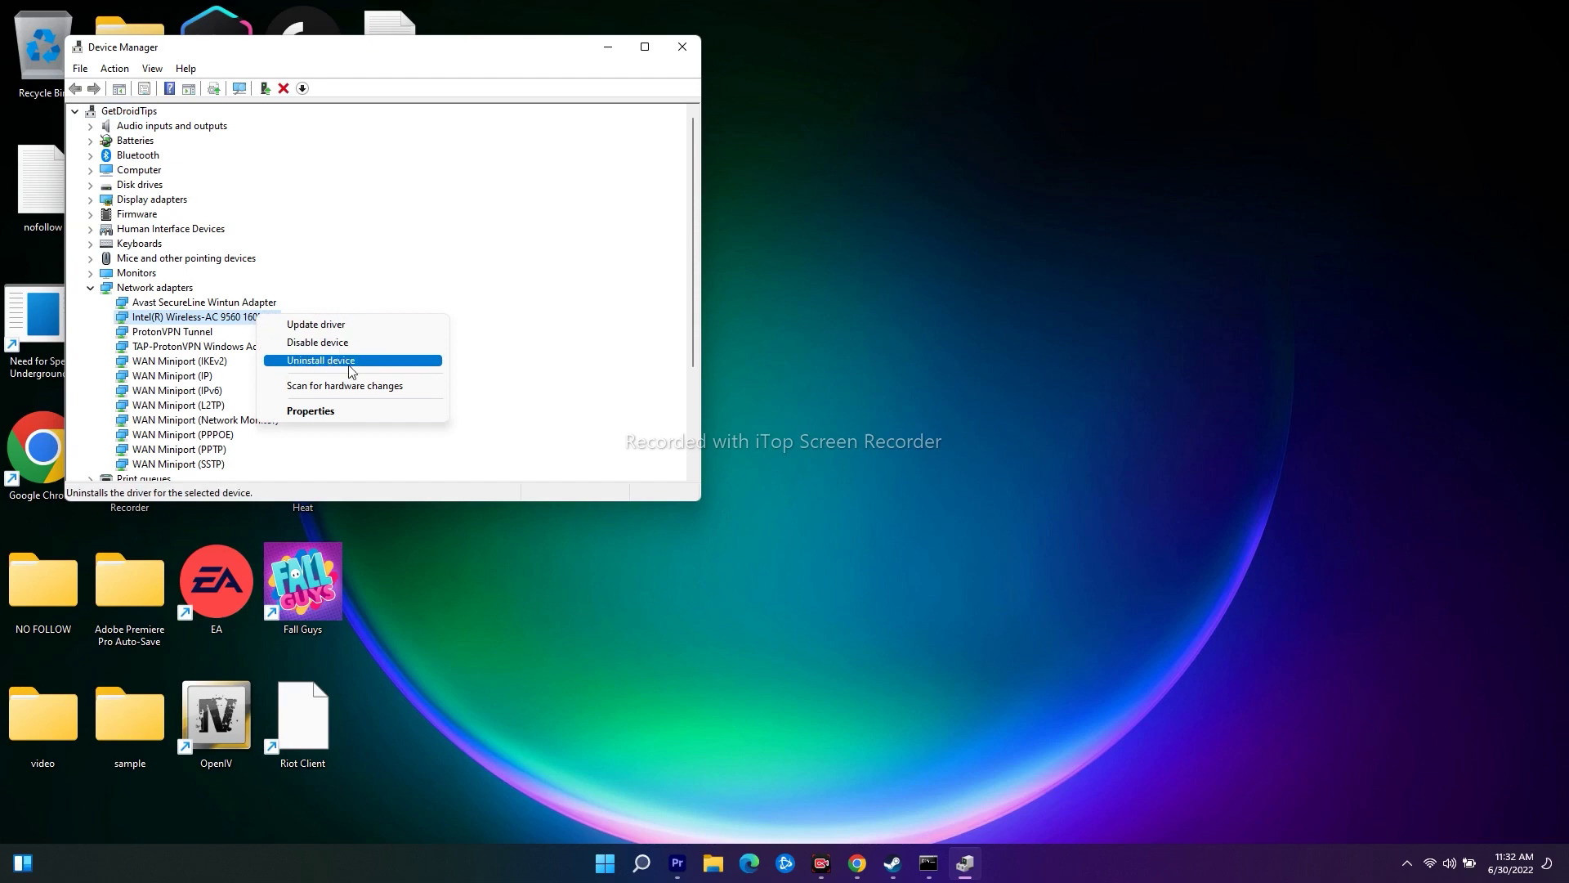
{"action": "left_click", "coordinate": [360, 277]}
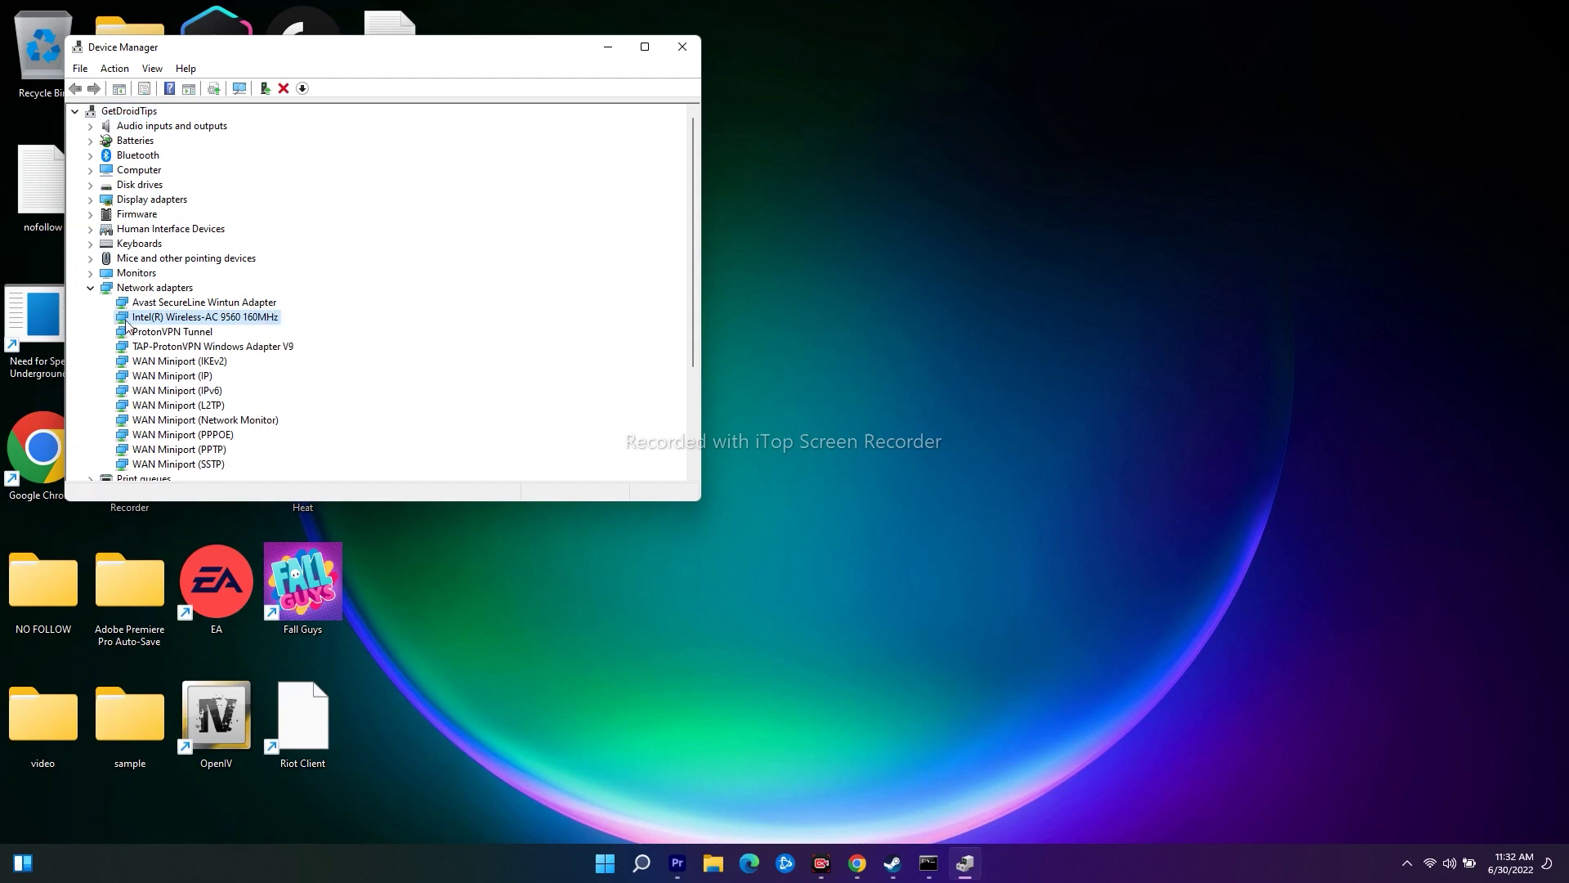
{"action": "right_click", "coordinate": [234, 321]}
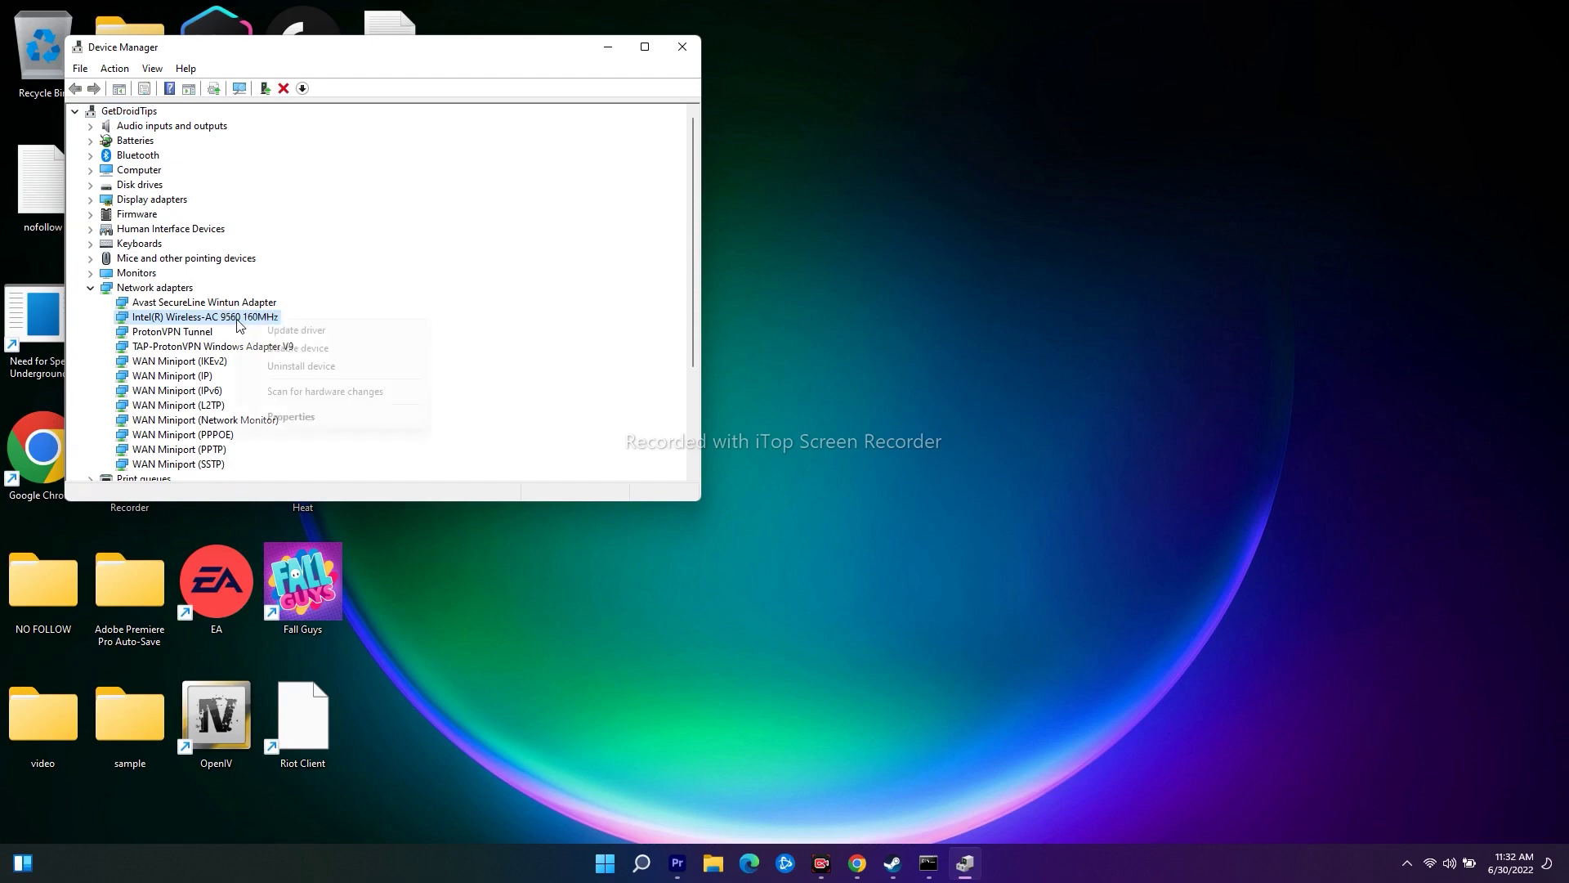
{"action": "left_click", "coordinate": [538, 272]}
{"action": "left_click", "coordinate": [90, 288]}
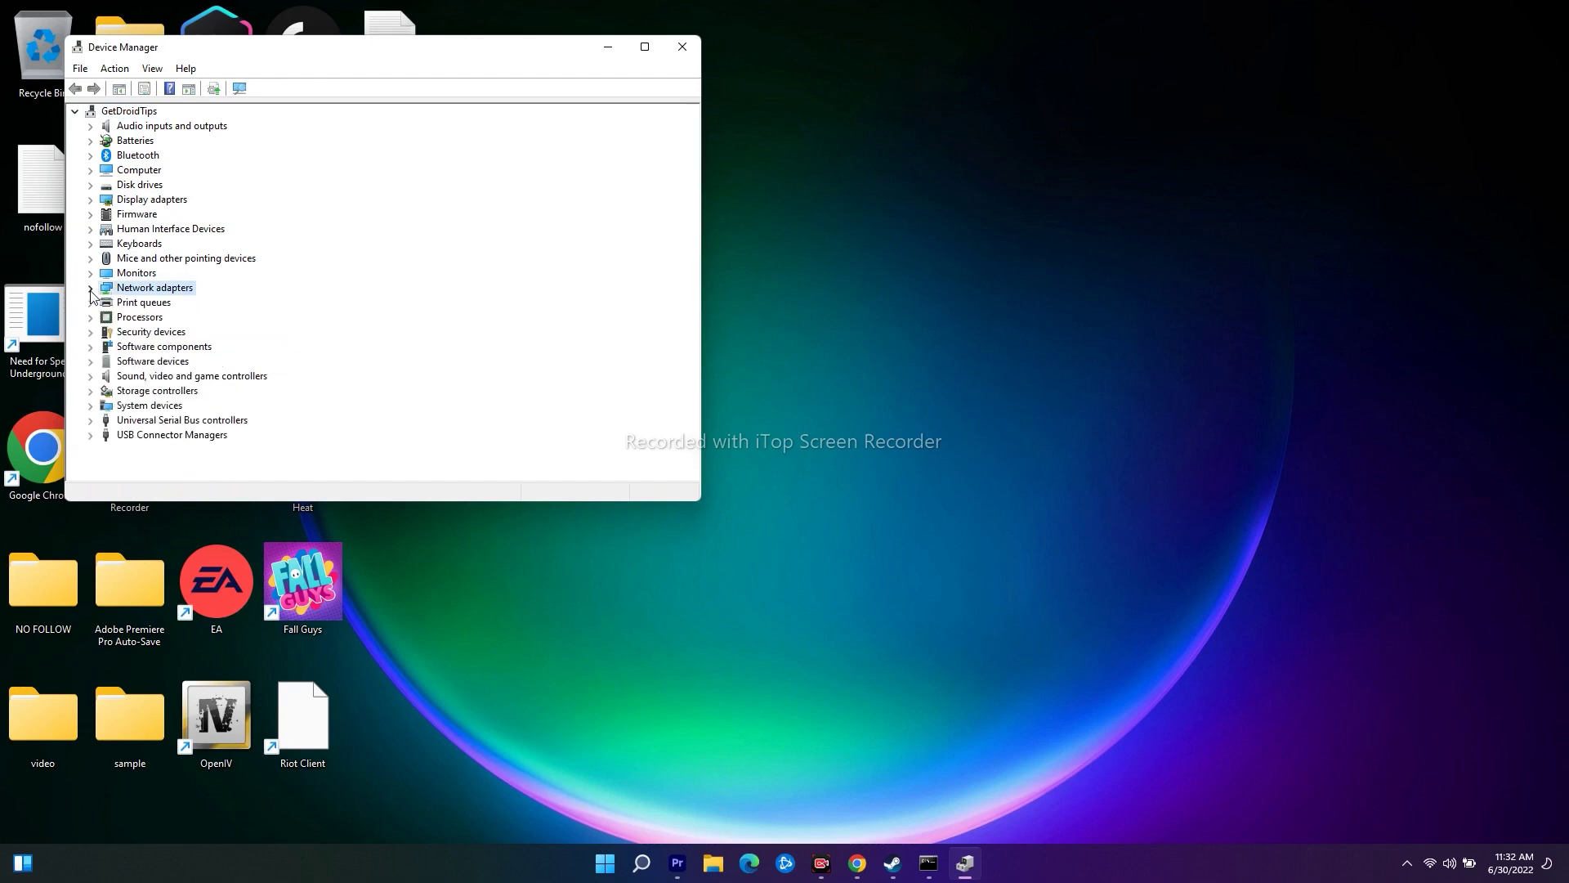
{"action": "left_click", "coordinate": [681, 48]}
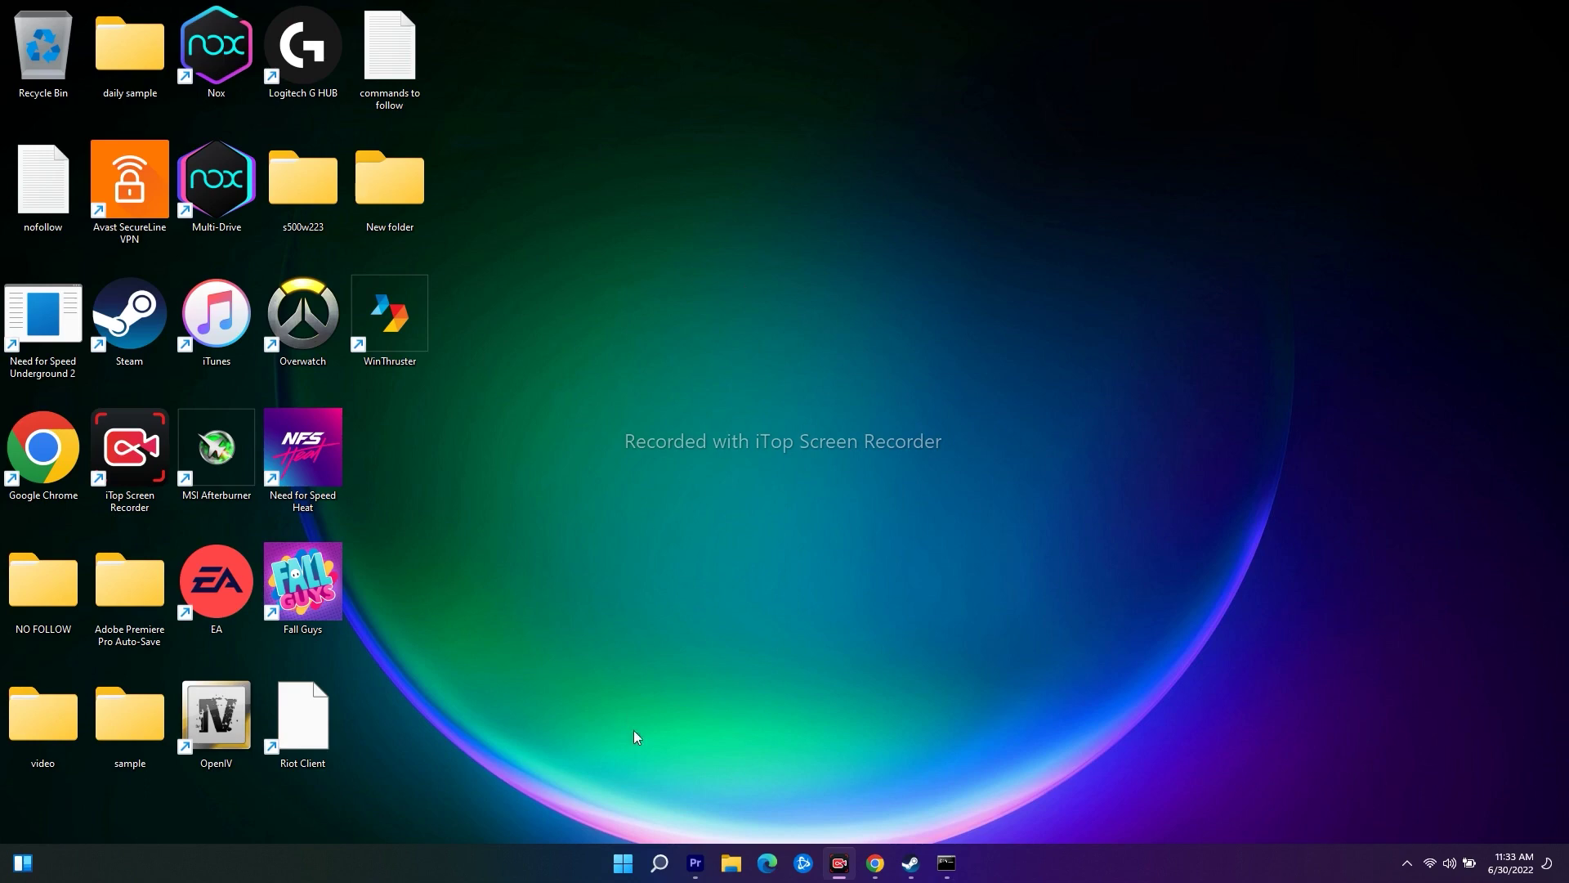
Search Windows for services and open the Services app.
{"action": "left_click", "coordinate": [660, 863]}
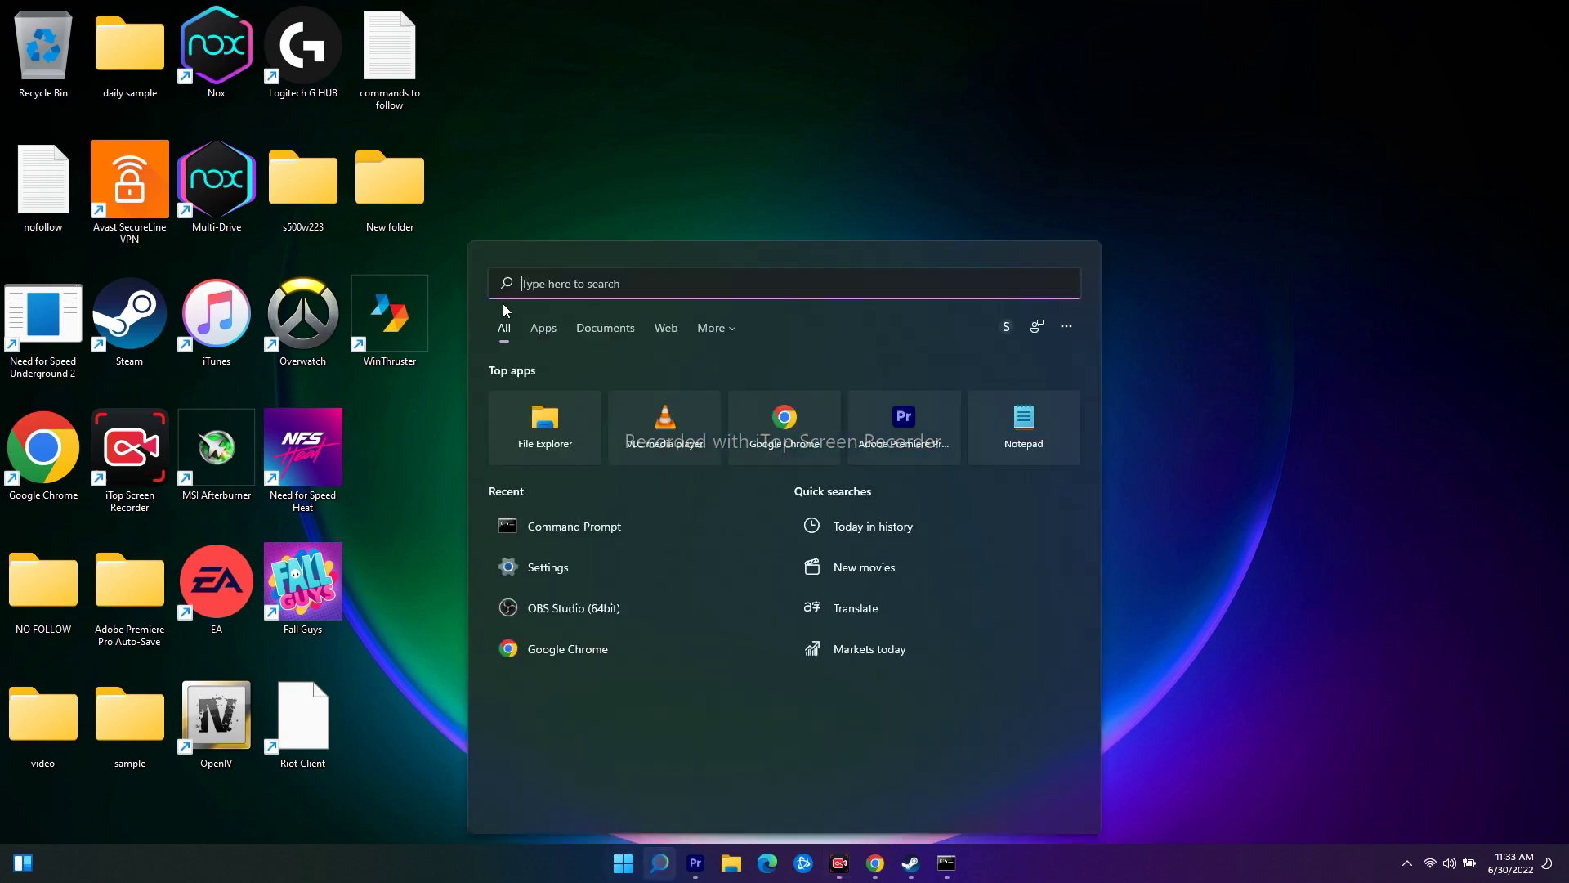
{"action": "type", "text": "services"}
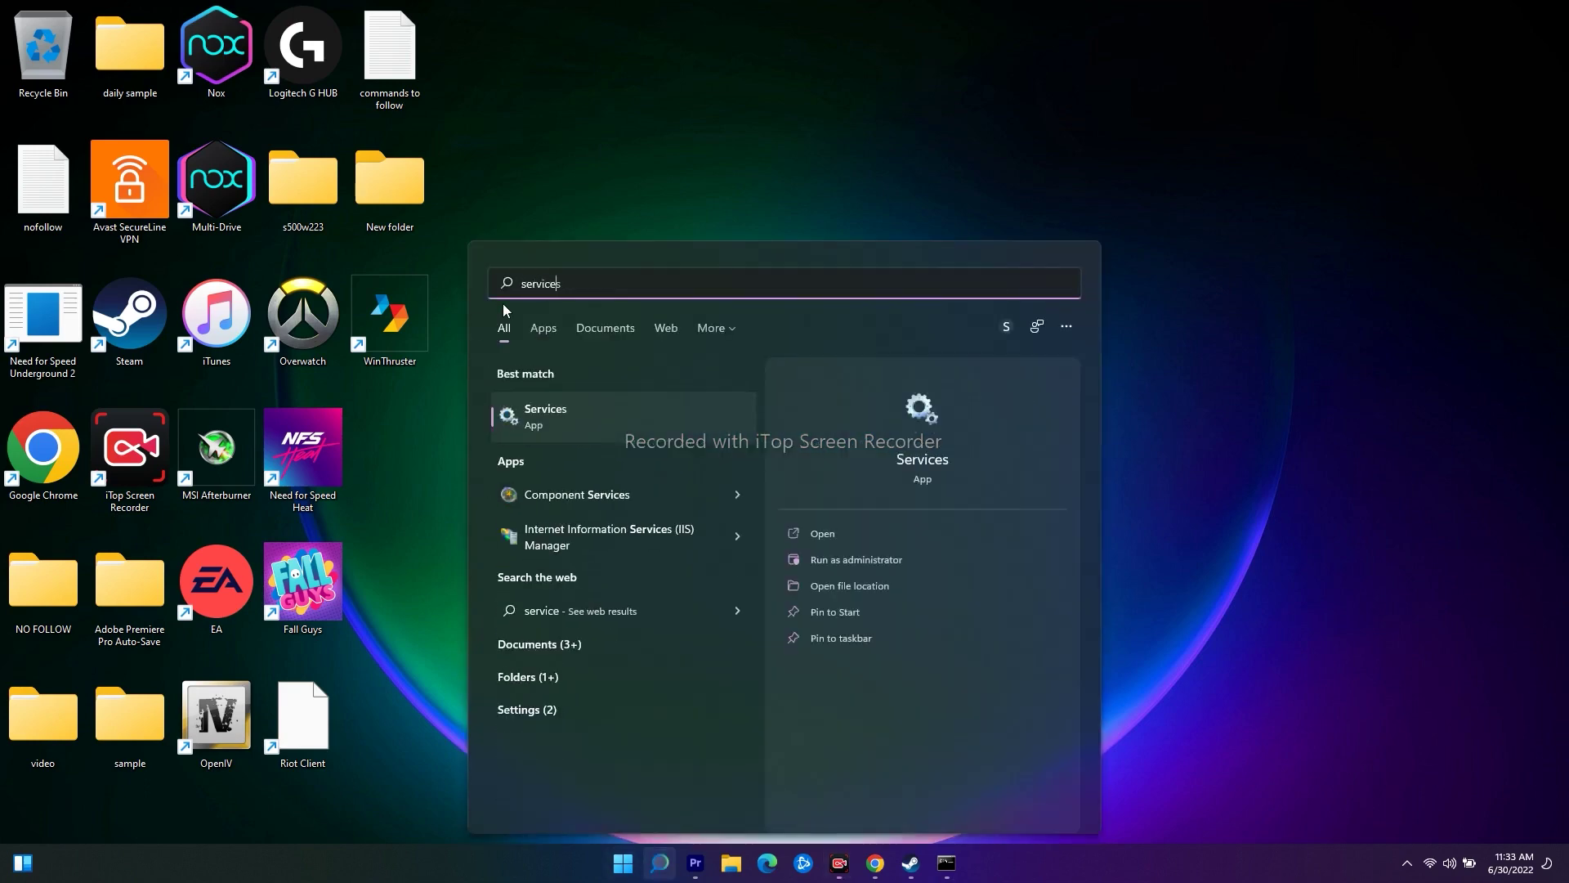
{"action": "left_click", "coordinate": [615, 438]}
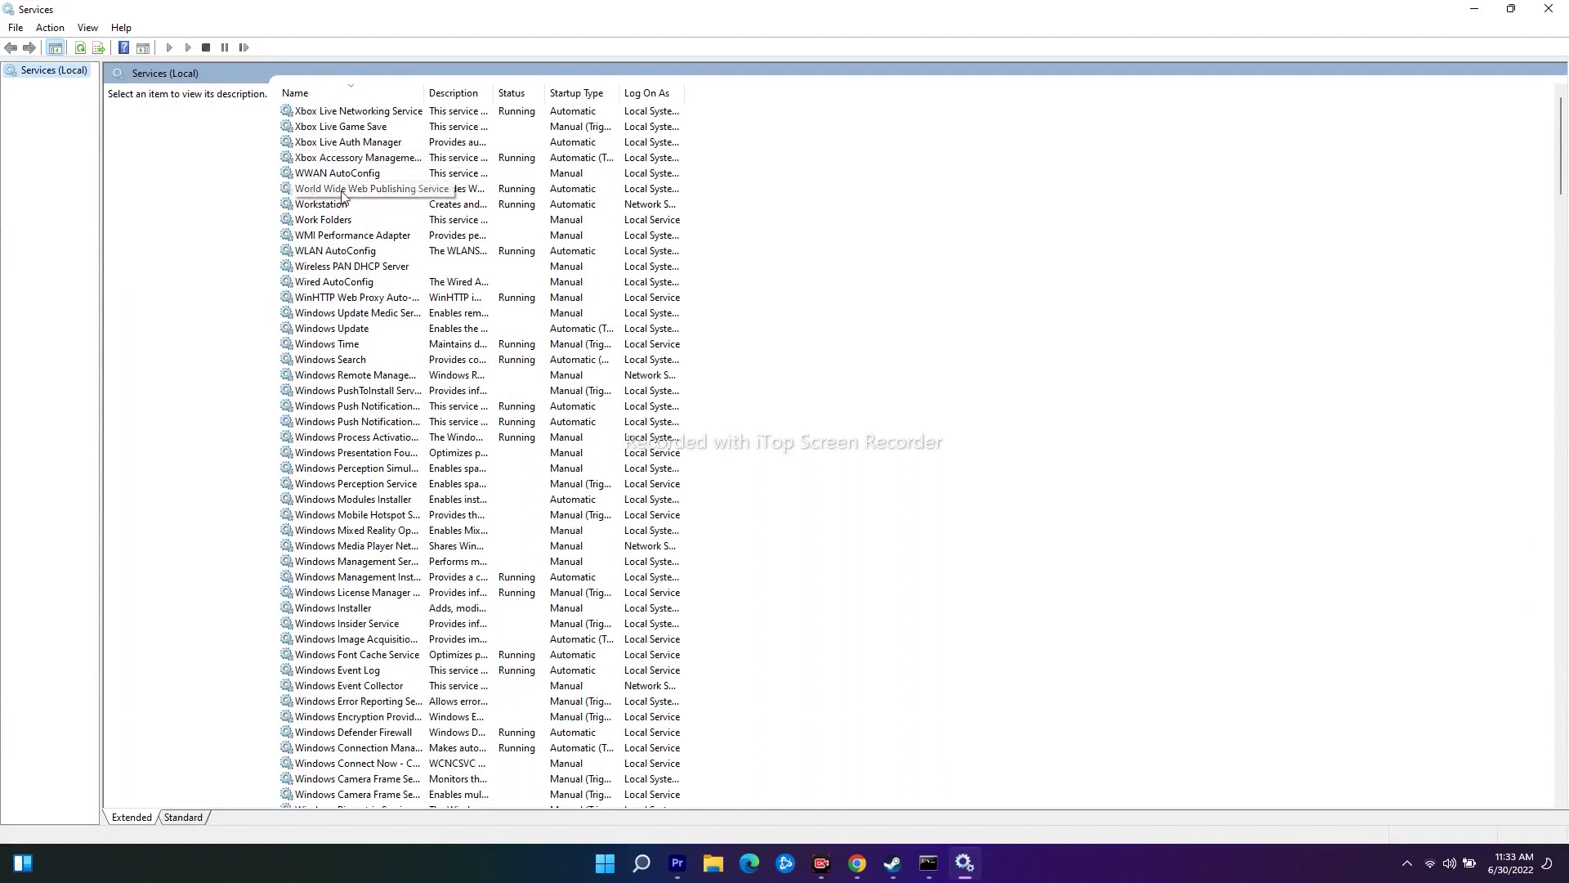
Set the WLAN AutoConfig service's startup type to Automatic, restart the service and minimize Services.
{"action": "left_click", "coordinate": [368, 254]}
{"action": "right_click", "coordinate": [368, 253]}
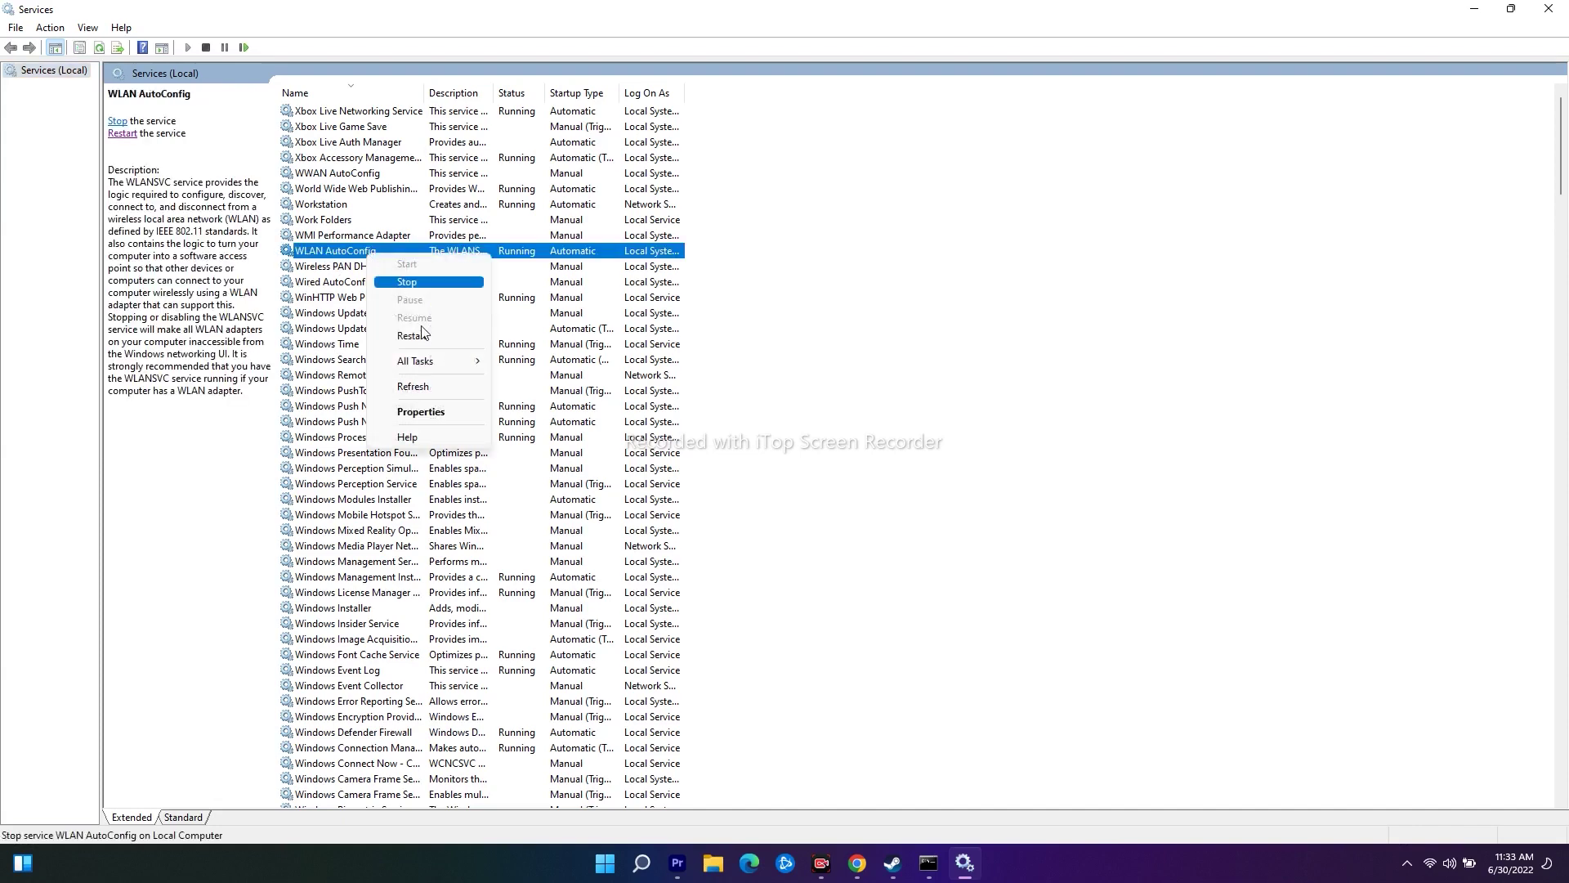
{"action": "left_click", "coordinate": [419, 411]}
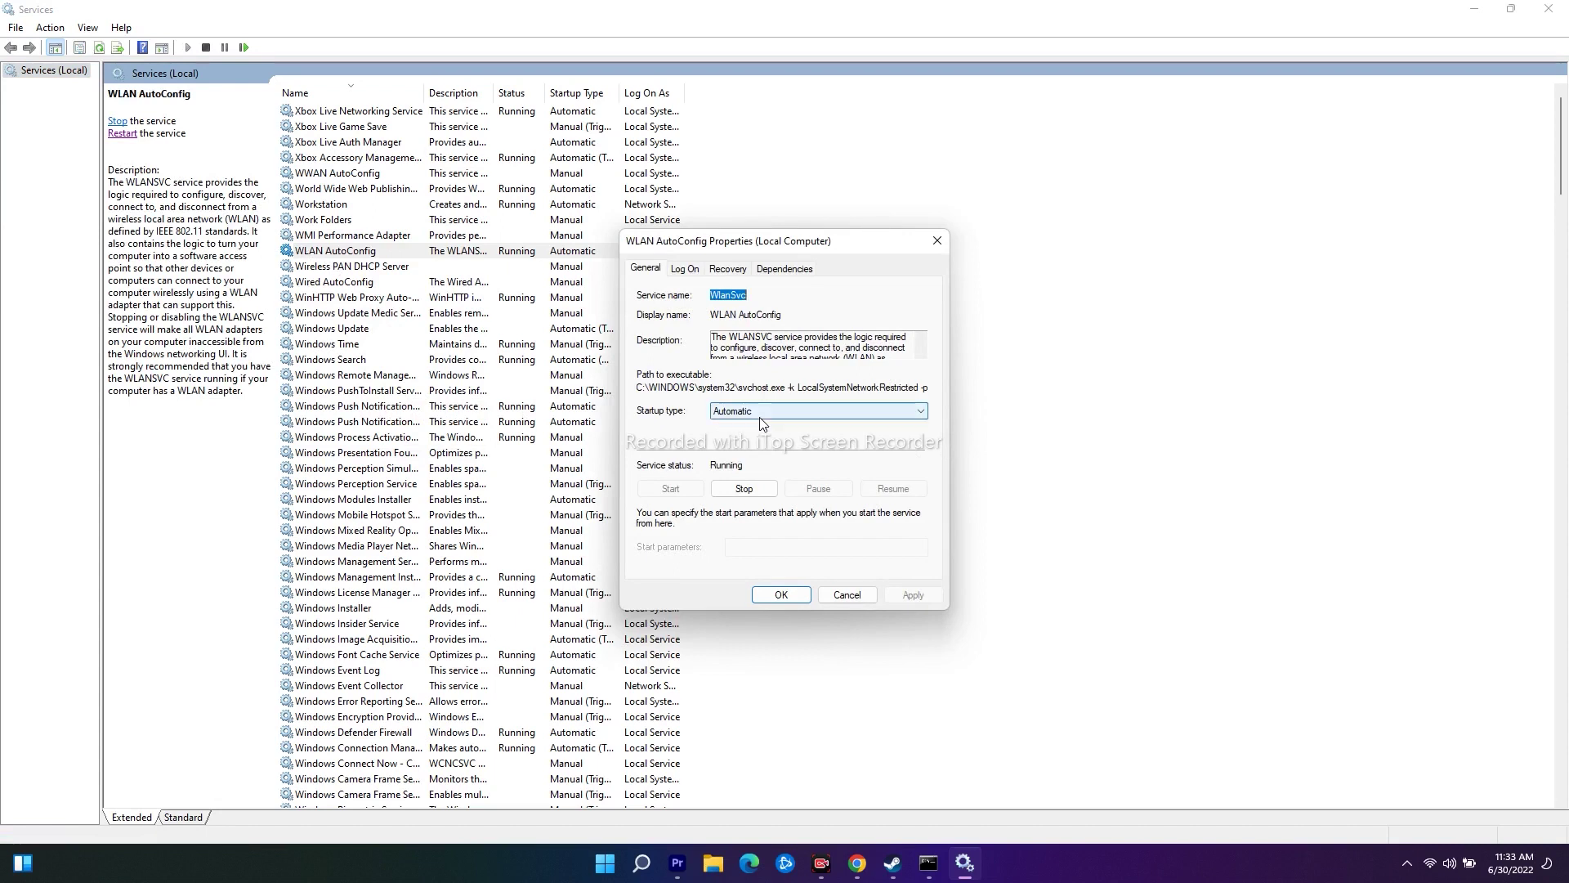
{"action": "left_click", "coordinate": [779, 417]}
{"action": "left_click", "coordinate": [778, 436]}
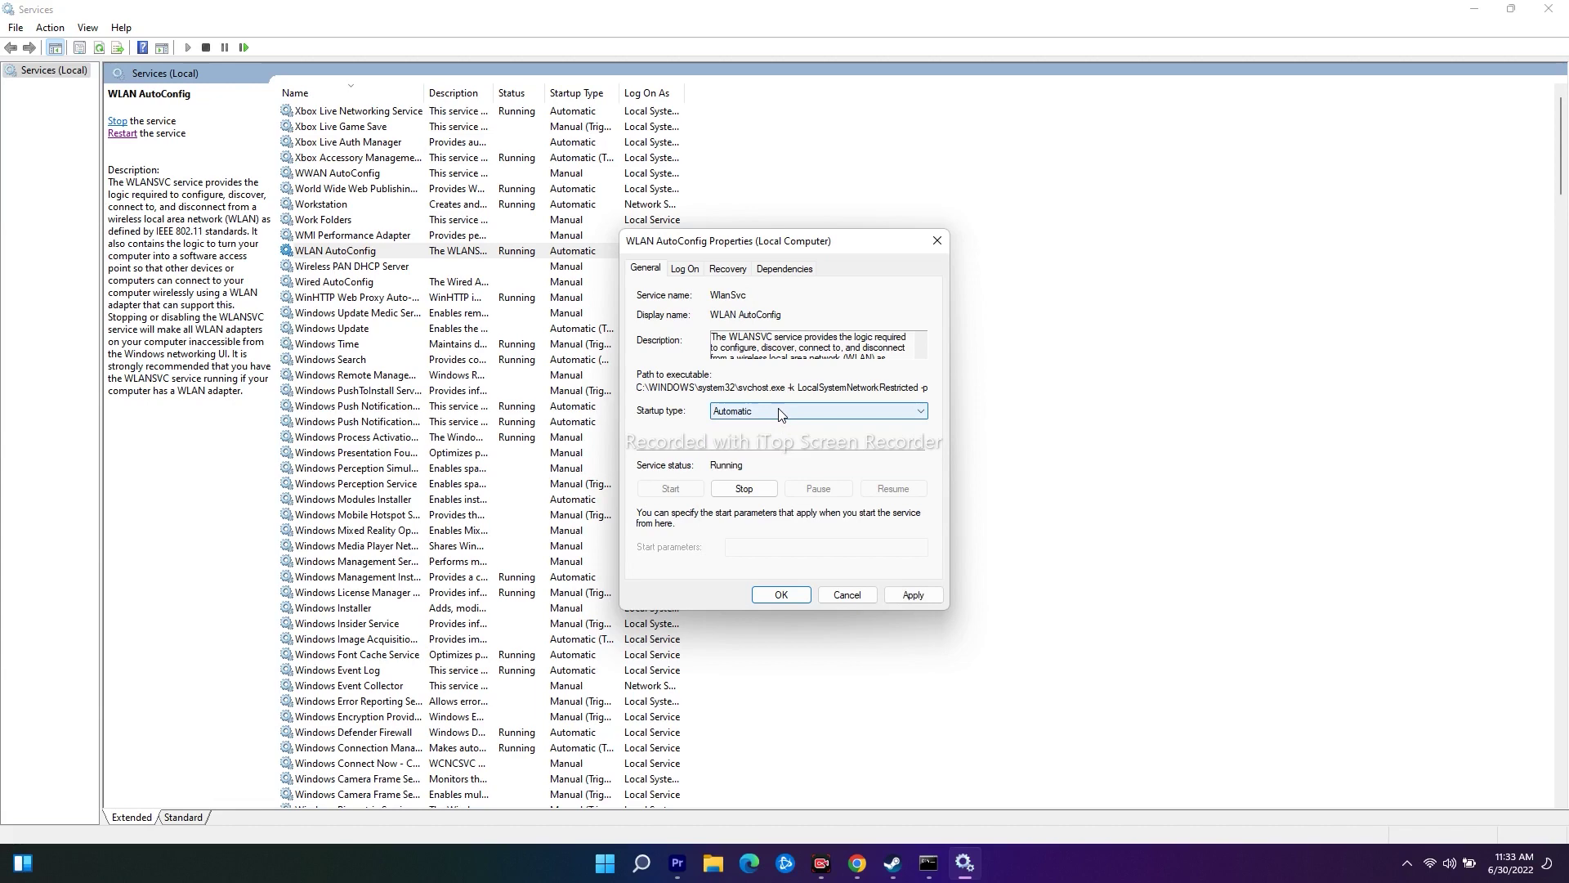
{"action": "left_click", "coordinate": [929, 600]}
{"action": "left_click", "coordinate": [798, 601]}
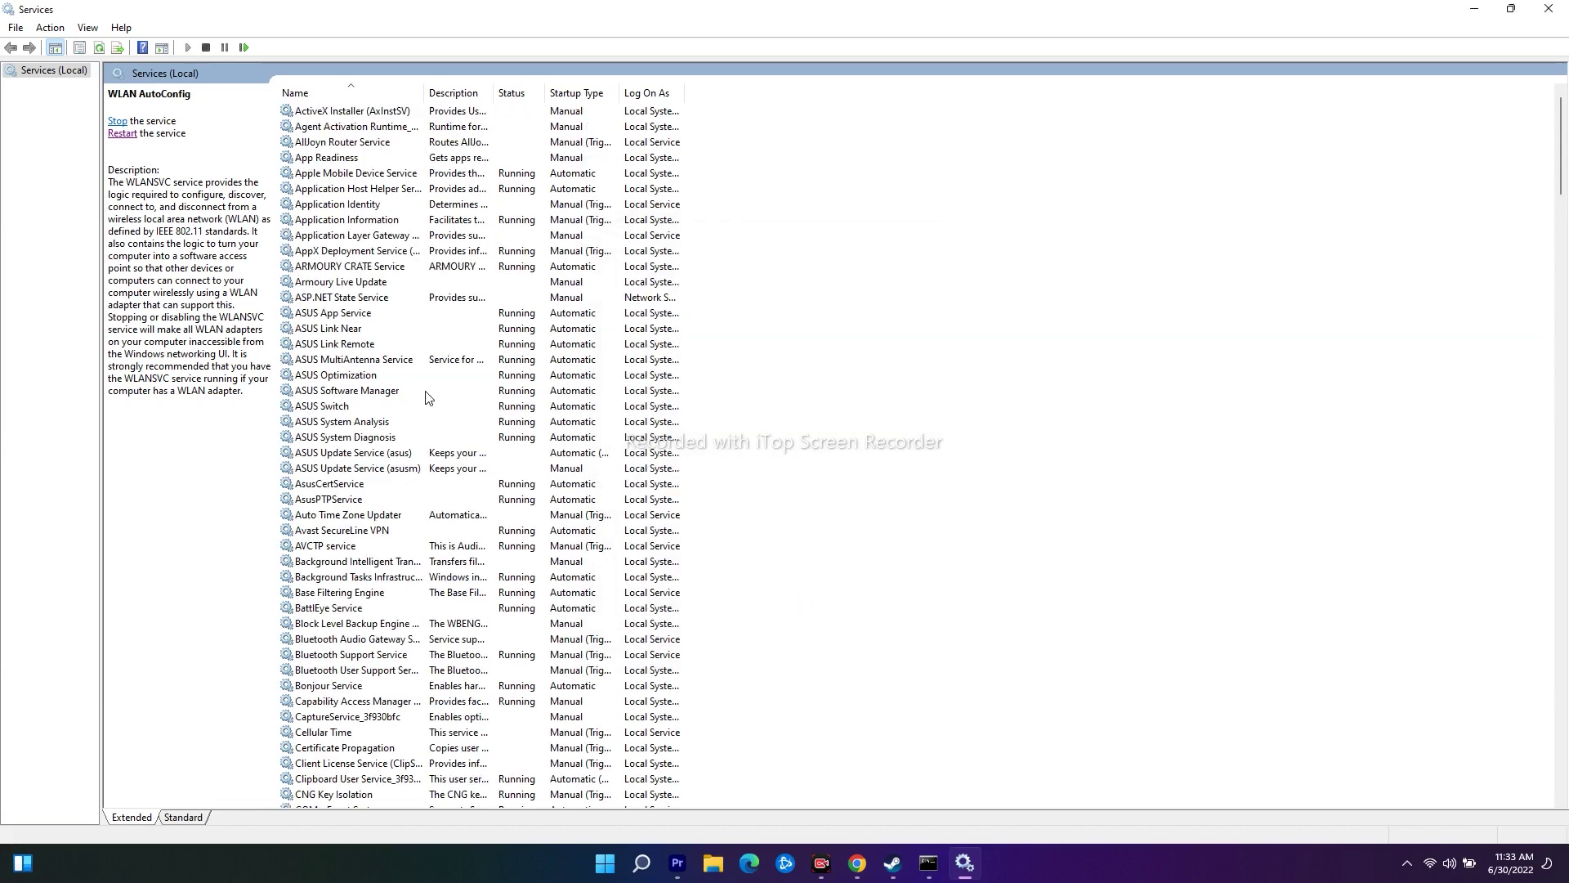
{"action": "left_click", "coordinate": [123, 135]}
{"action": "left_click", "coordinate": [1471, 8]}
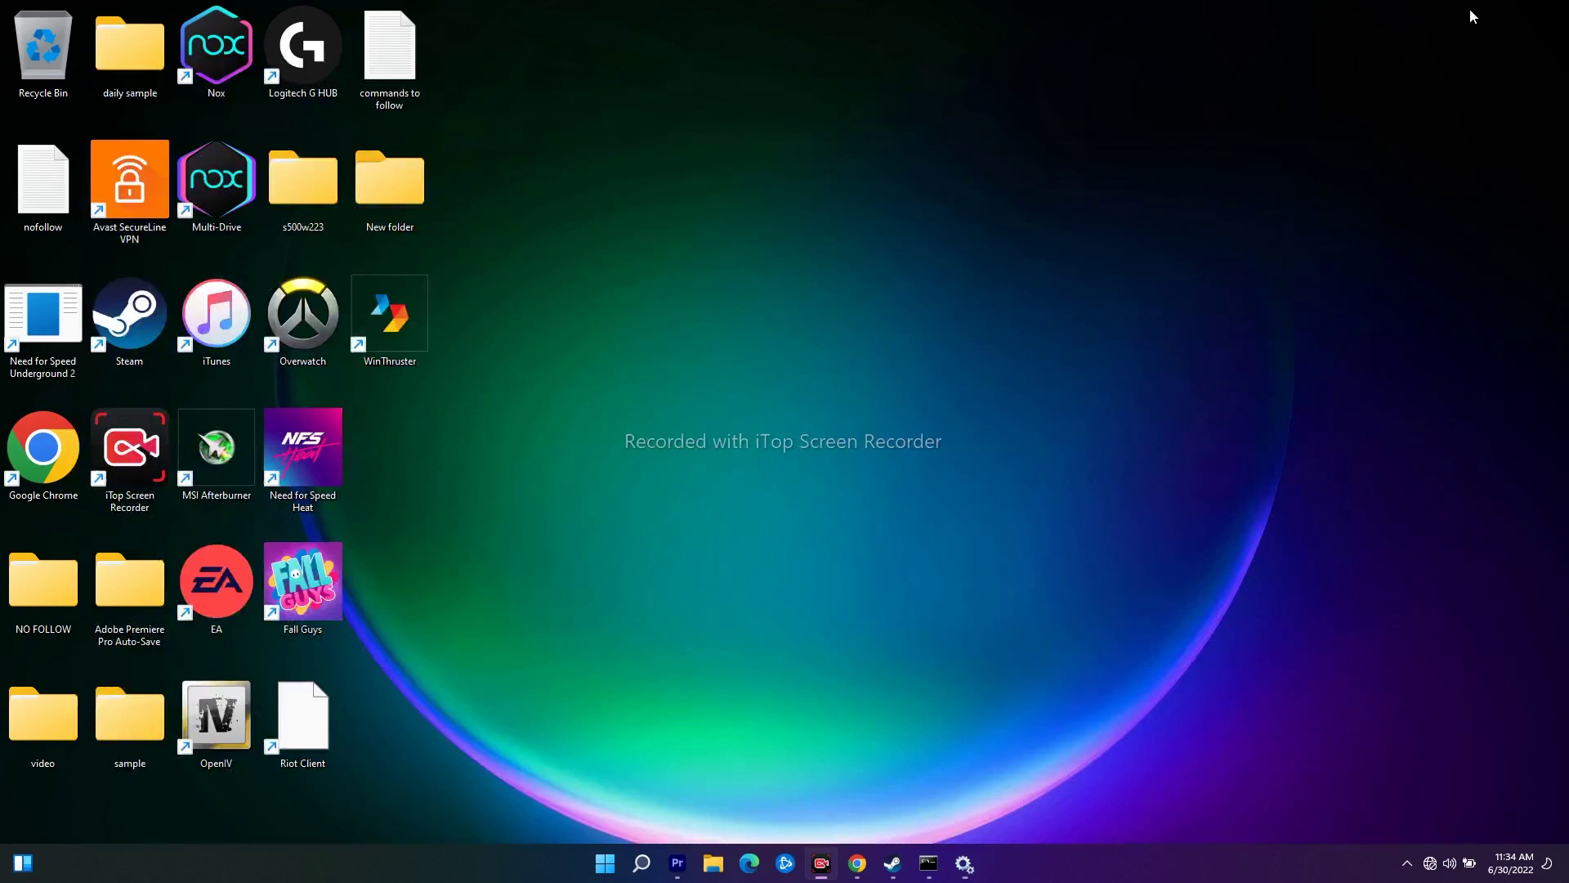
Reopen Device Manager, check the uninstall option of the Intel(R) Wireless-AC 9560 network adapter, and close Device Manager.
{"action": "right_click", "coordinate": [608, 860]}
{"action": "left_click", "coordinate": [590, 500]}
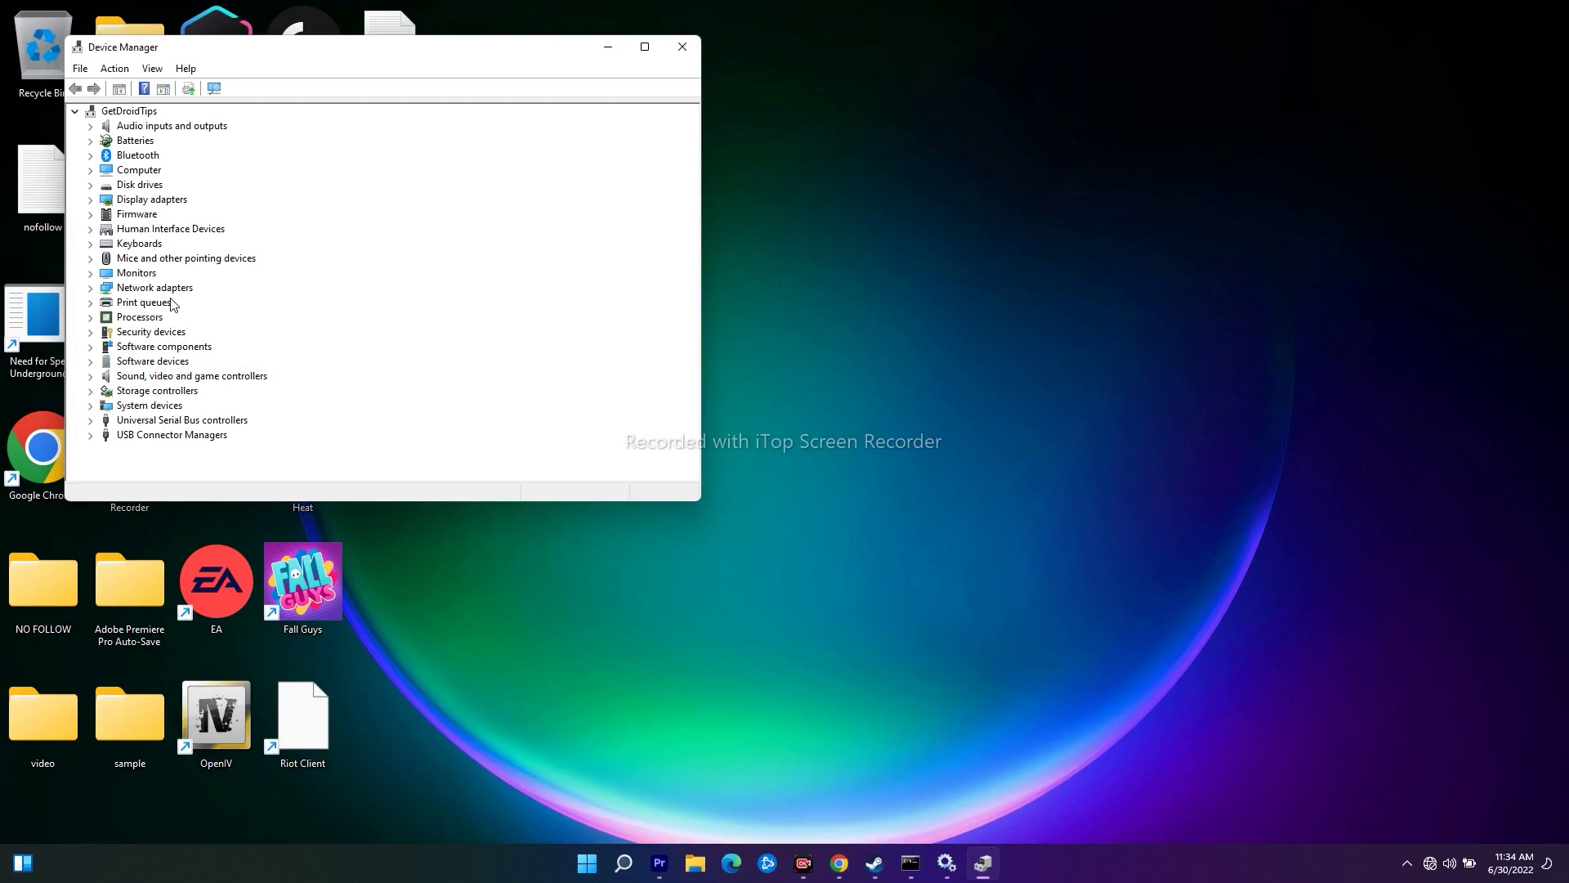
{"action": "left_click", "coordinate": [91, 288]}
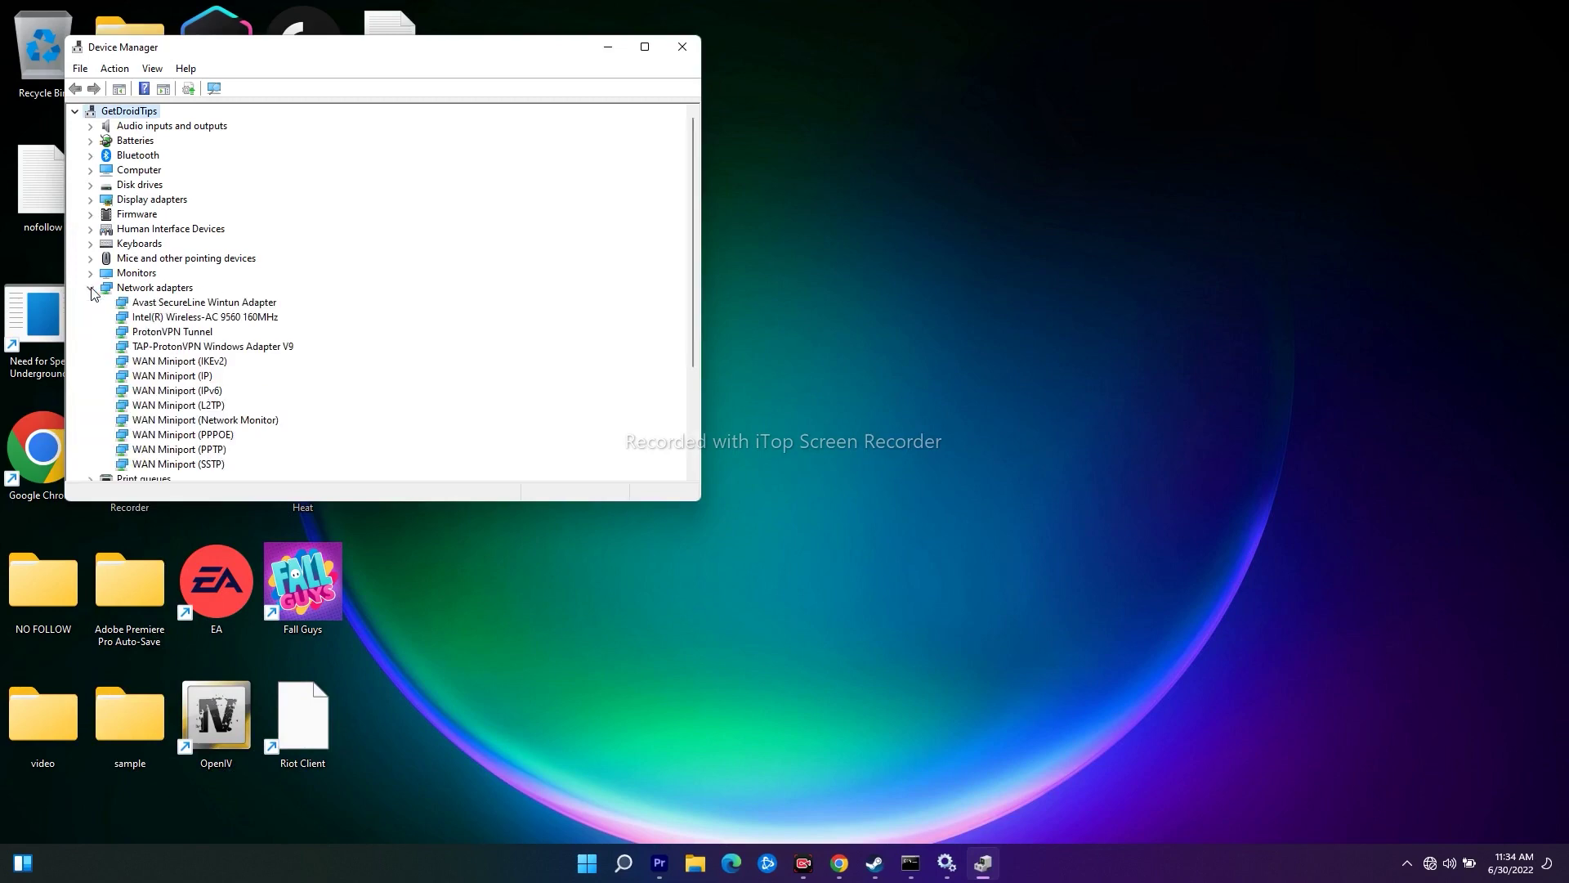
{"action": "right_click", "coordinate": [209, 317]}
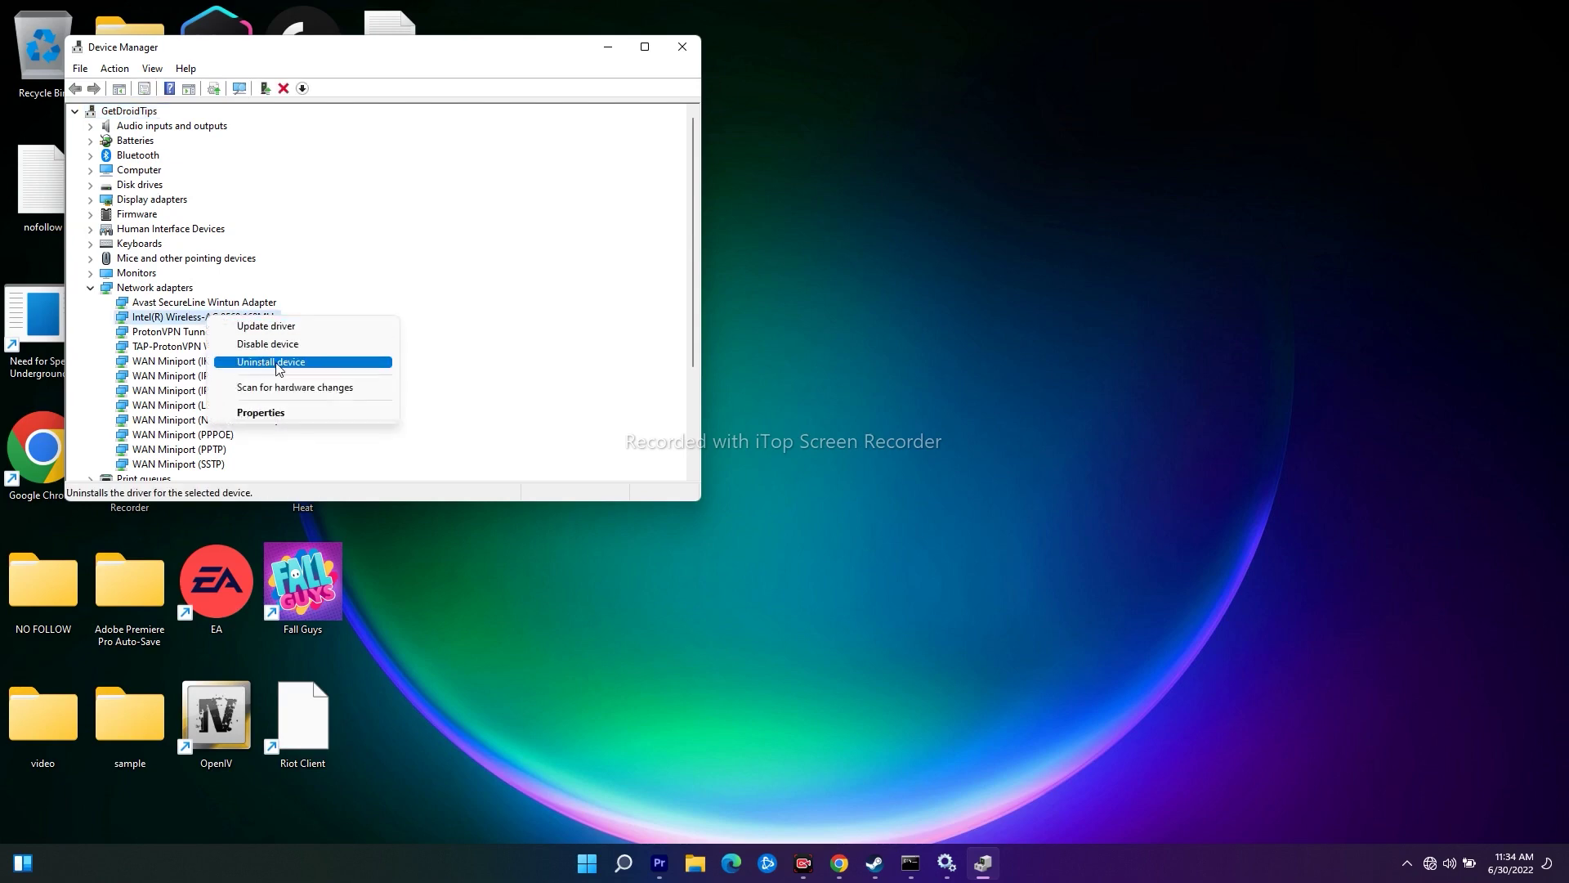
{"action": "left_click", "coordinate": [694, 310]}
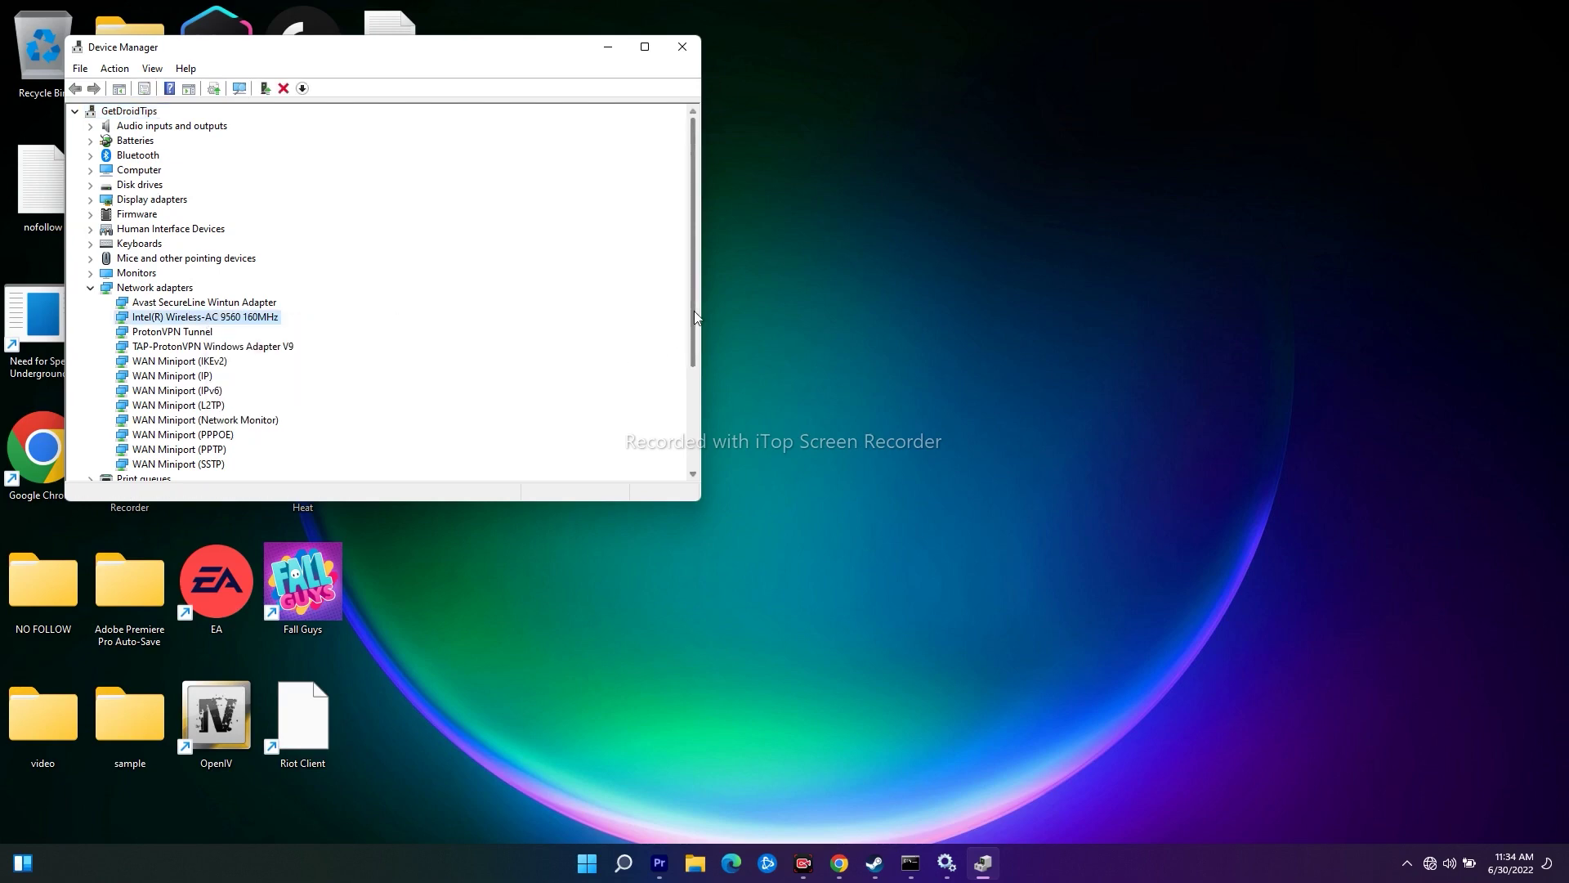
{"action": "left_click", "coordinate": [90, 288]}
{"action": "left_click", "coordinate": [682, 46]}
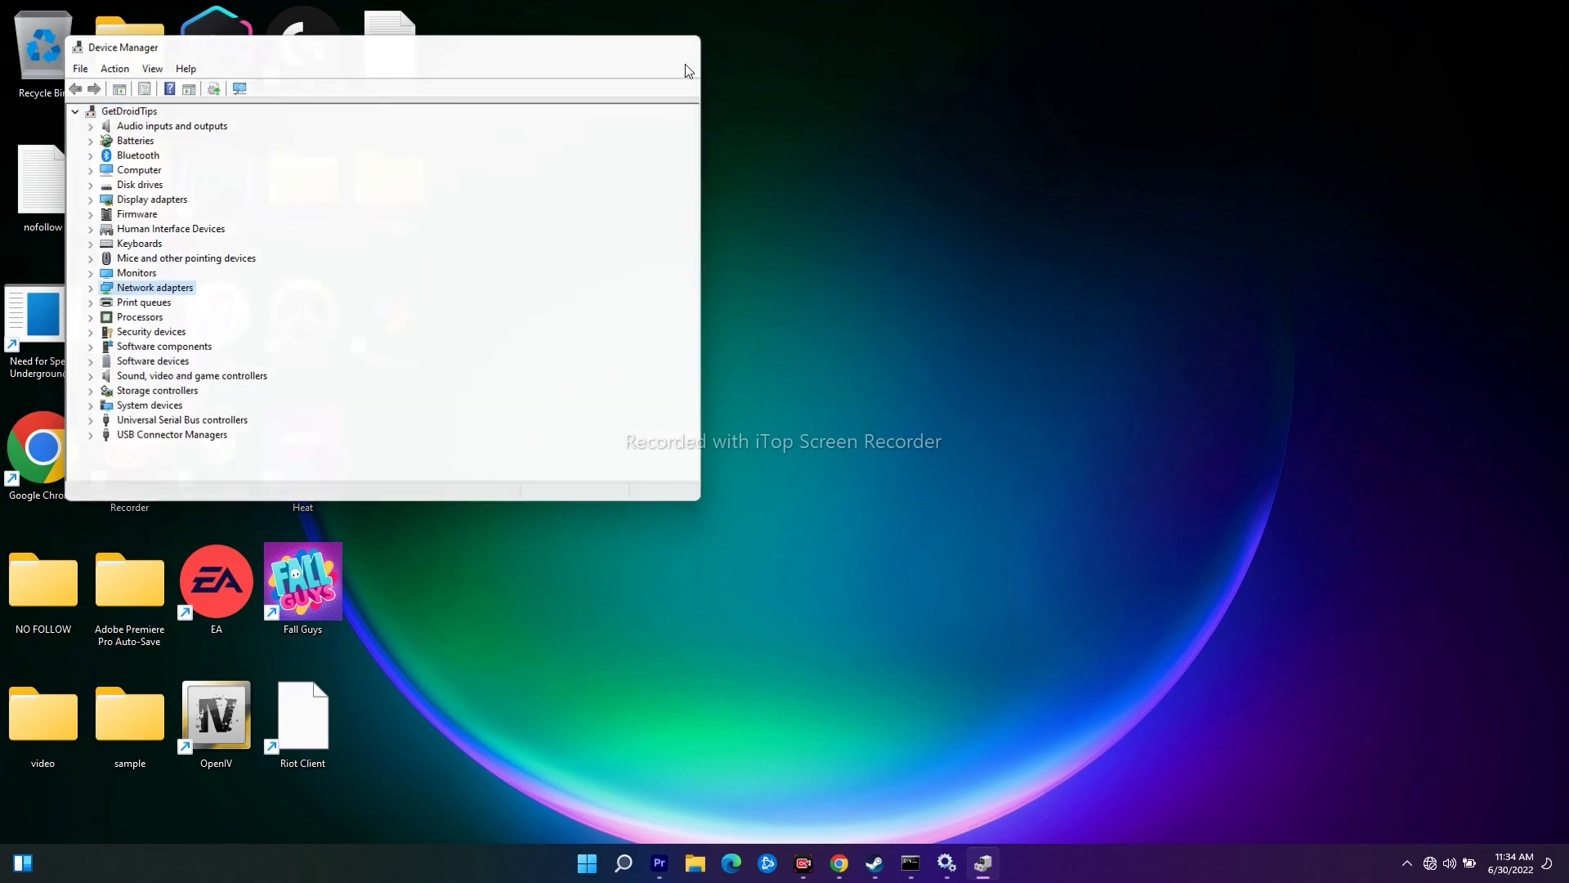
Look at the power options for restarting the computer and dismiss them.
{"action": "left_click", "coordinate": [606, 863]}
{"action": "left_click", "coordinate": [980, 808]}
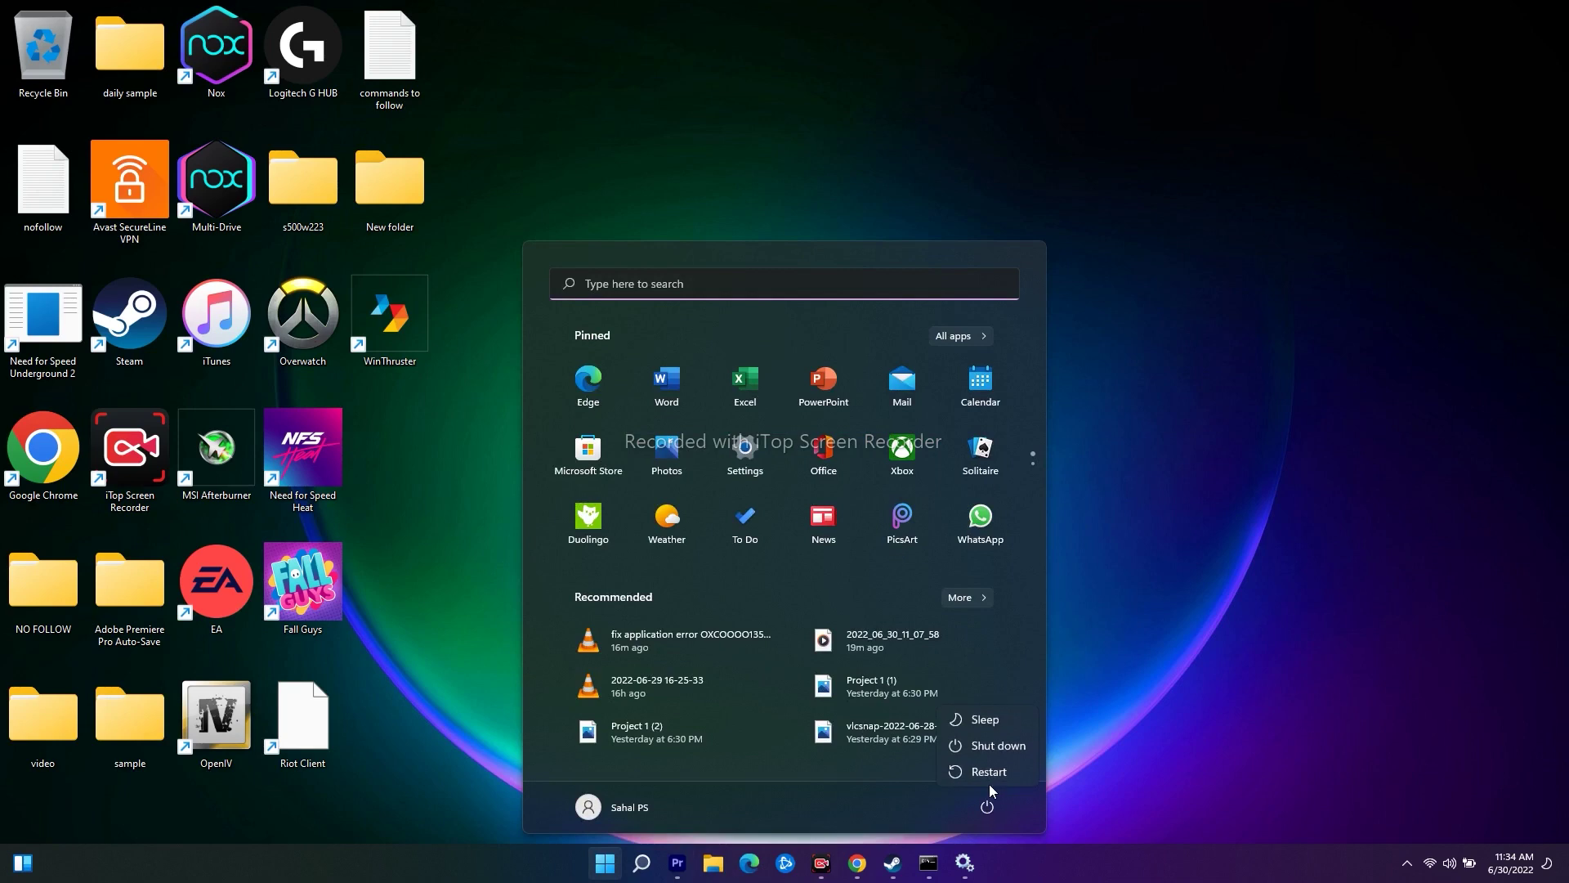
{"action": "left_click", "coordinate": [1223, 634]}
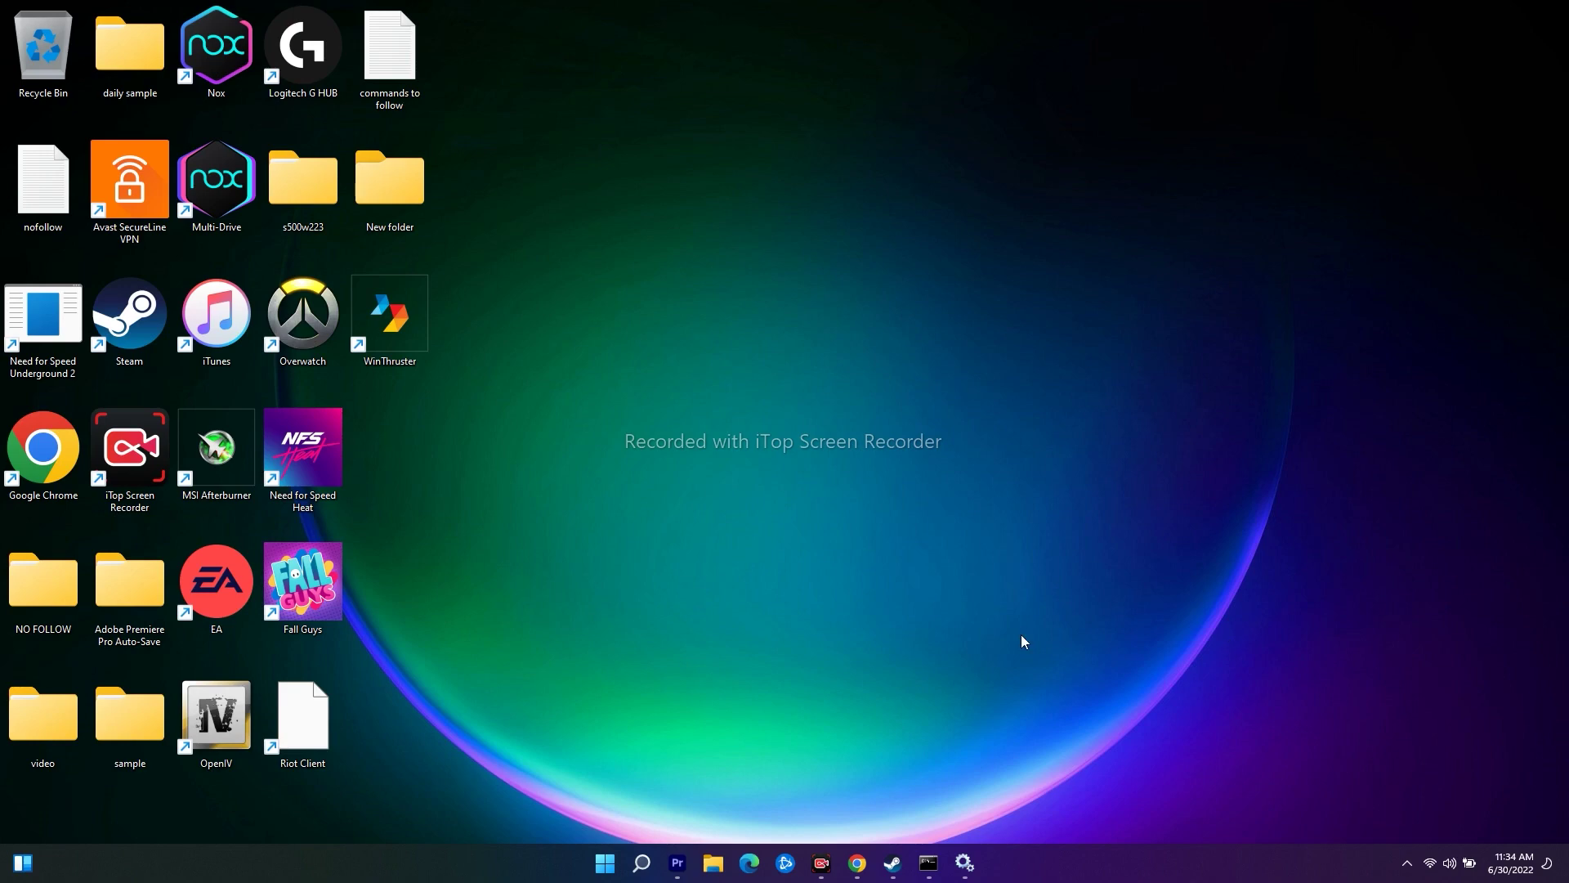
{"action": "left_click", "coordinate": [642, 862]}
{"action": "type", "text": "control"}
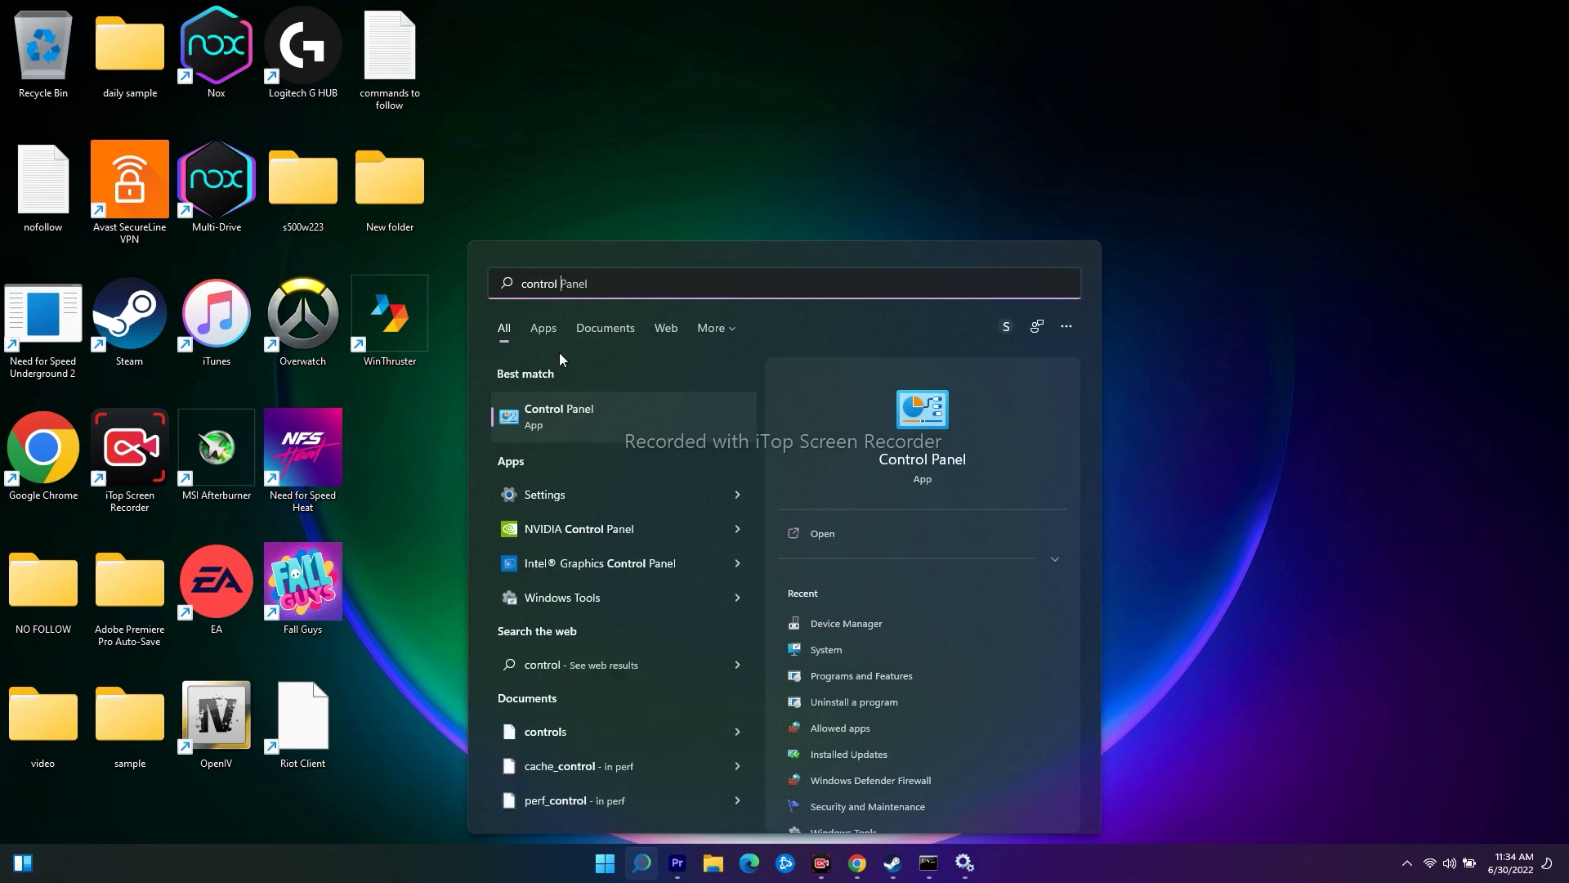
{"action": "left_click", "coordinate": [566, 401]}
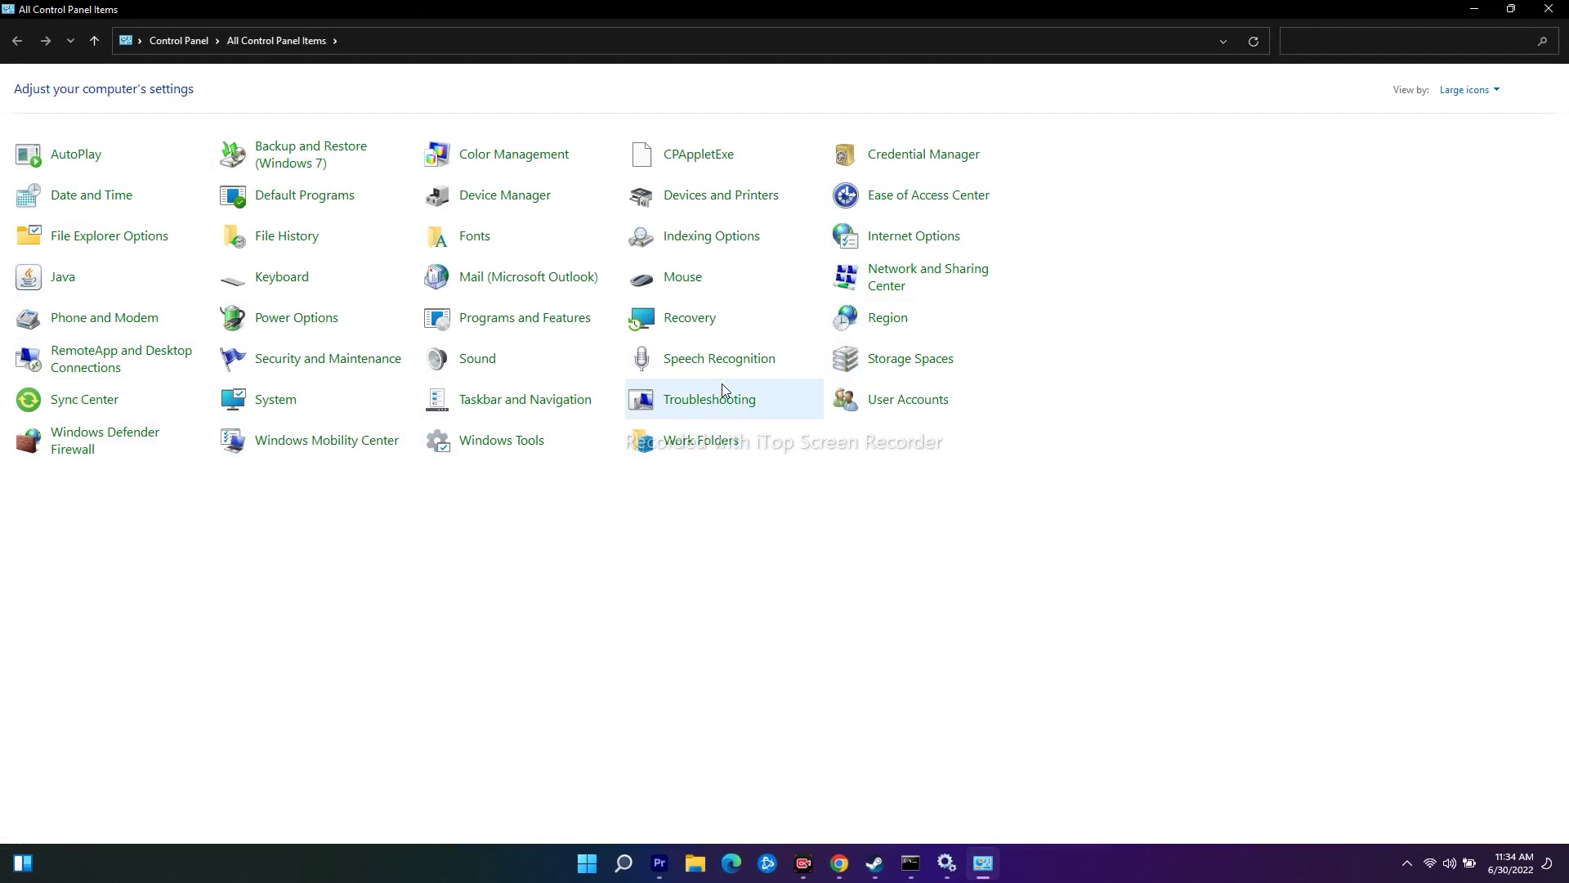
{"action": "left_click", "coordinate": [282, 401]}
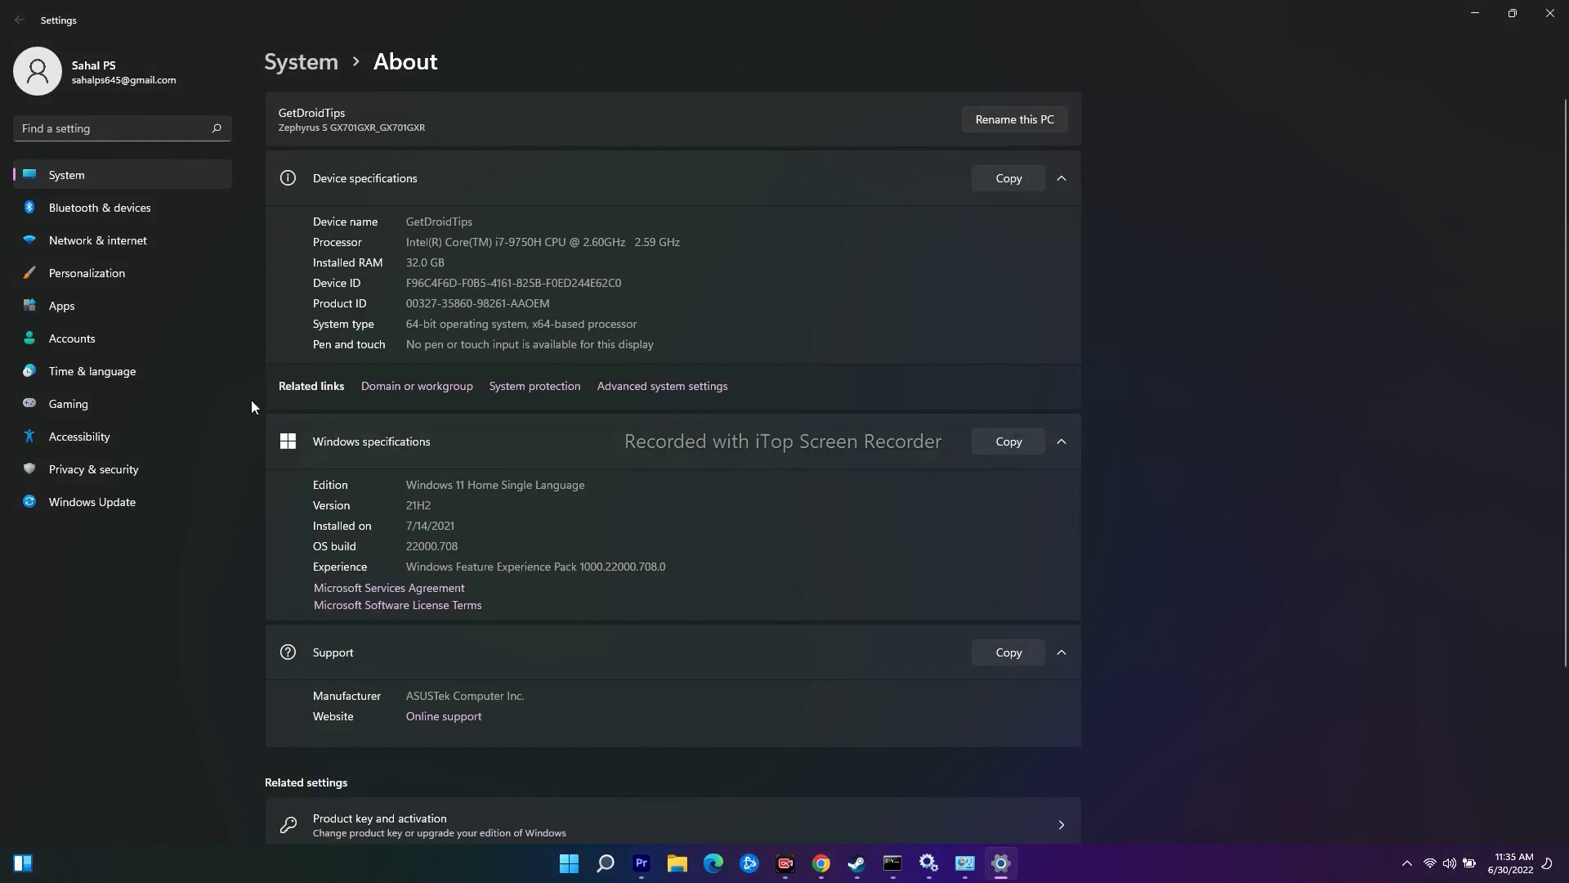
{"action": "left_click", "coordinate": [1550, 13]}
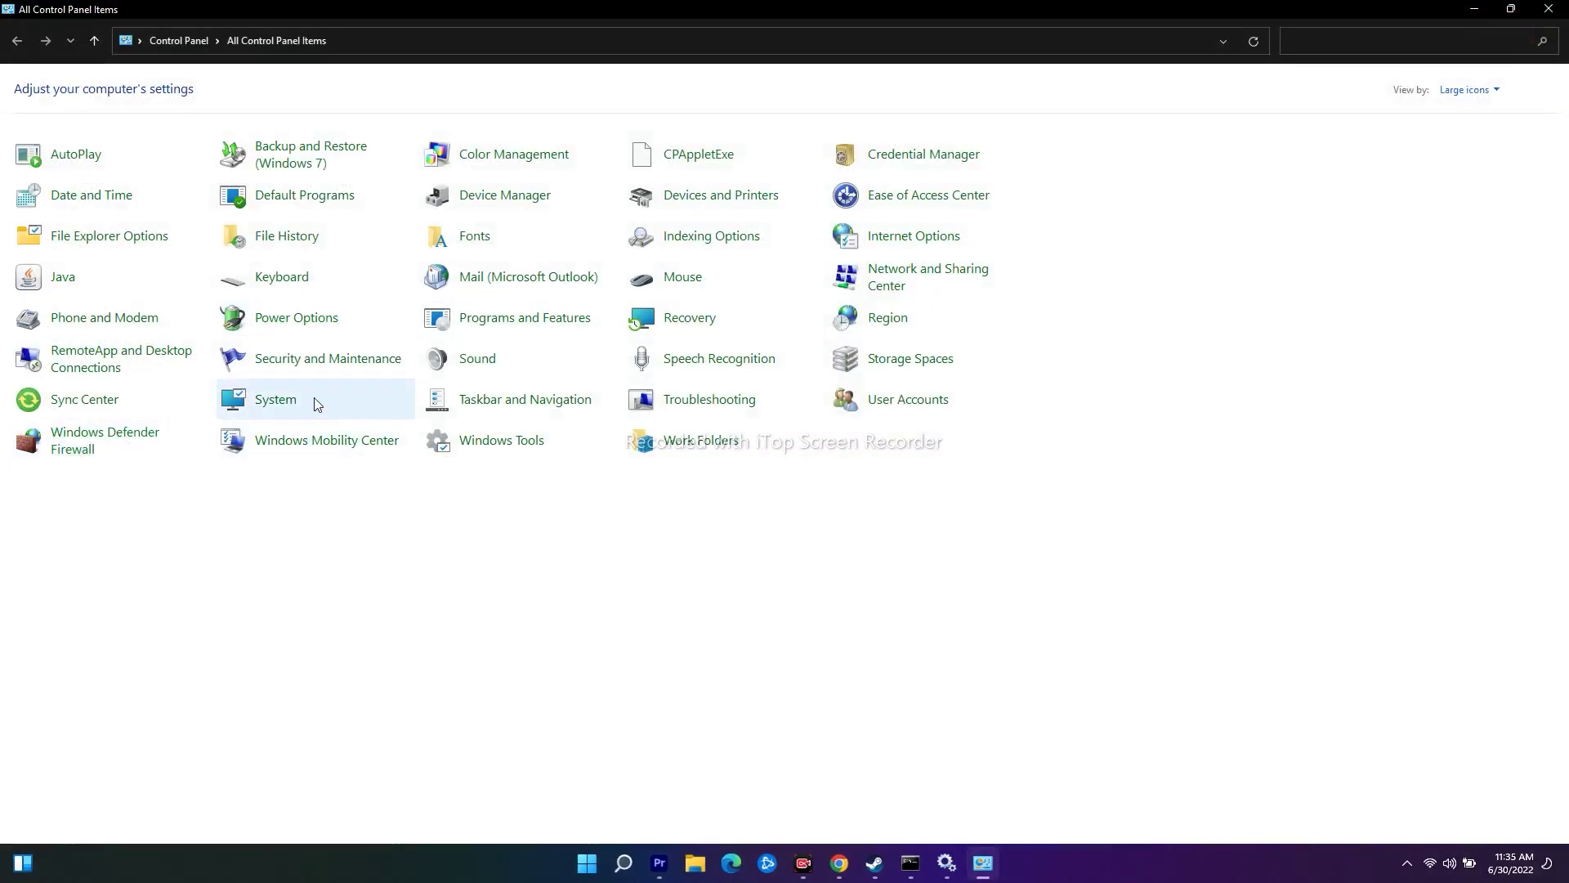
{"action": "left_click", "coordinate": [350, 362]}
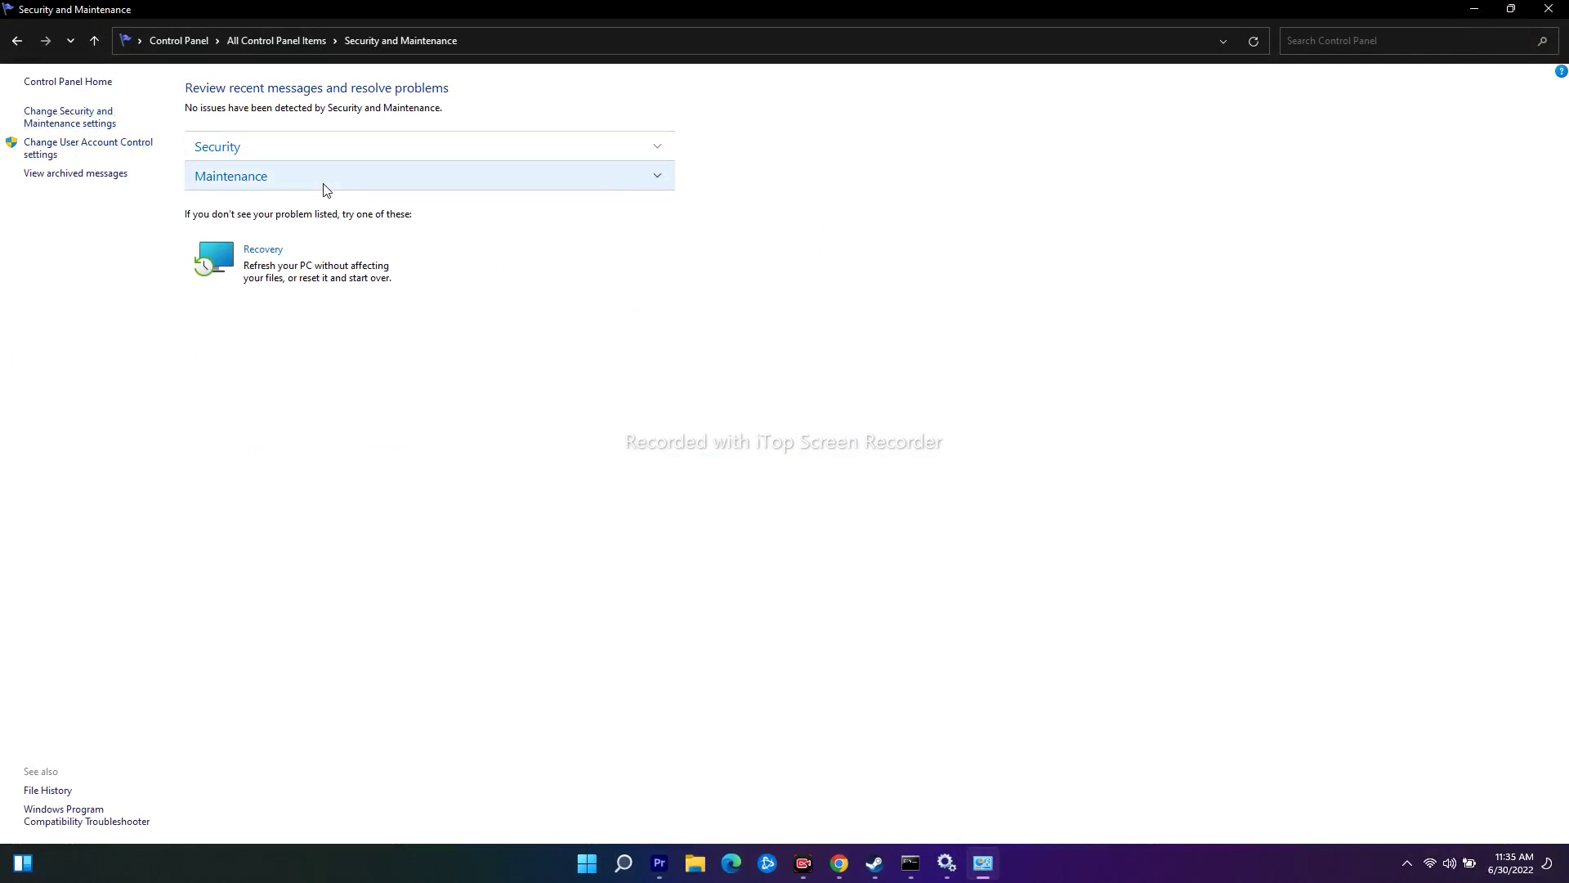
{"action": "left_click", "coordinate": [1549, 8]}
Open Control Panel and go to Power Options.
{"action": "left_click", "coordinate": [642, 865]}
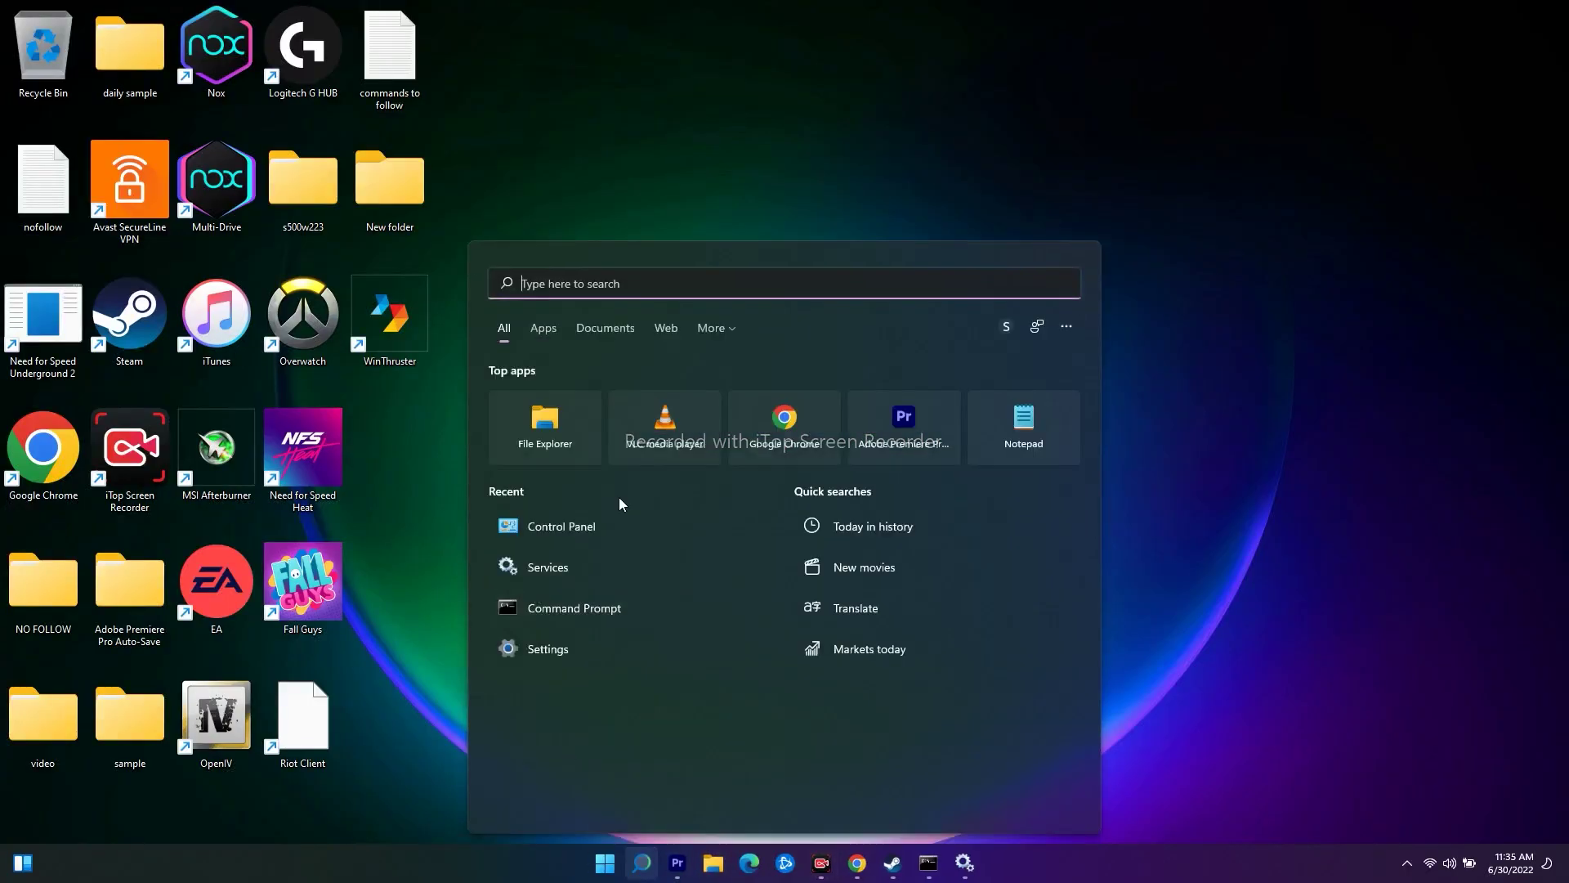
{"action": "left_click", "coordinate": [564, 638]}
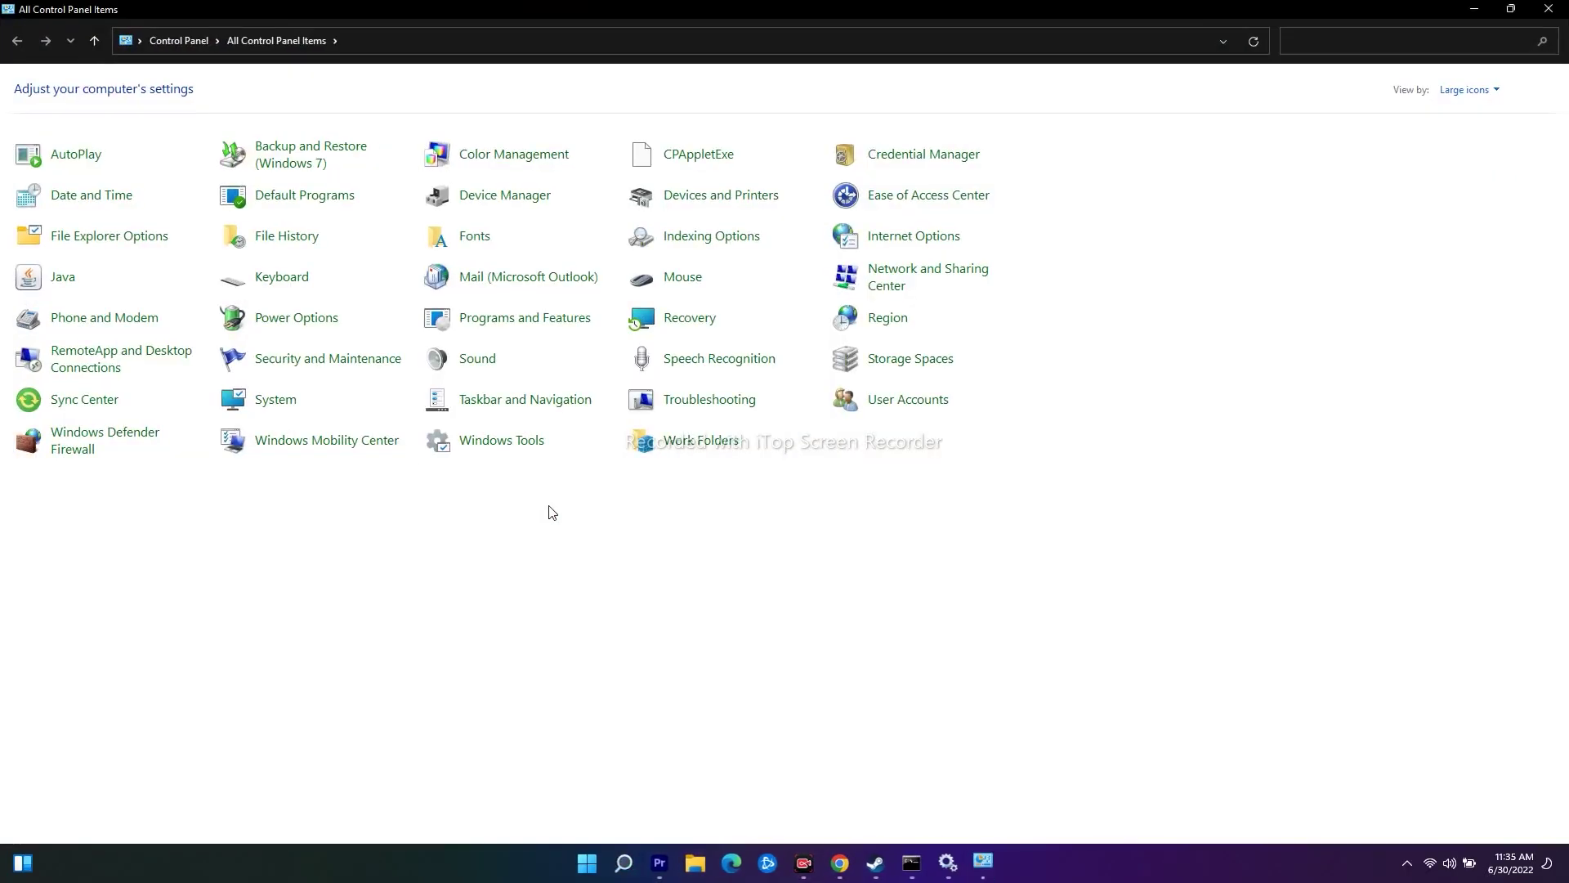
{"action": "left_click", "coordinate": [309, 324]}
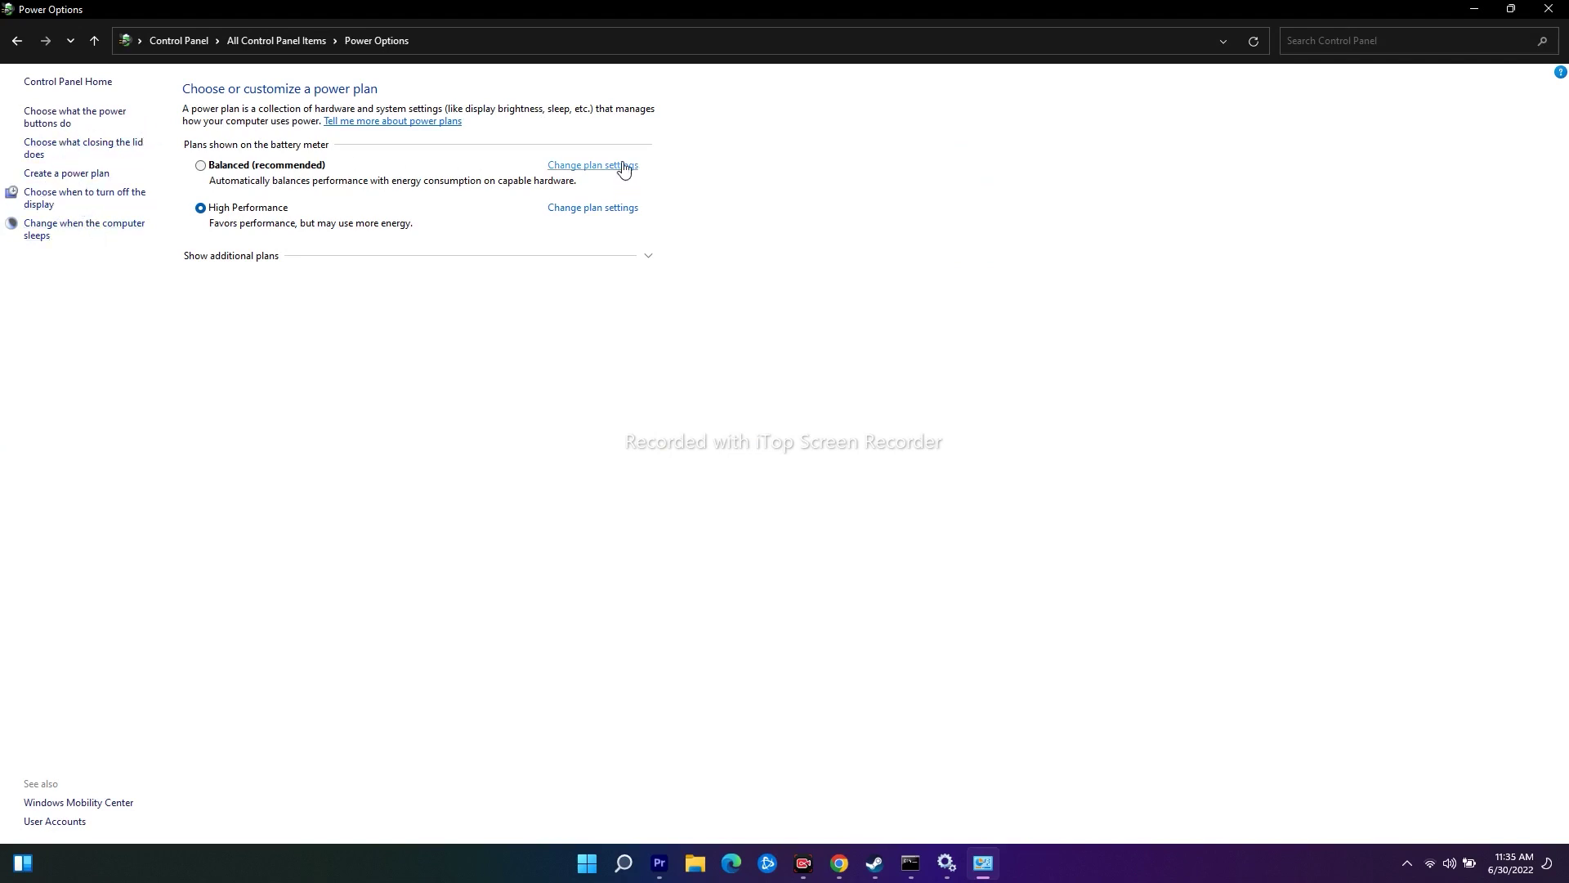
View the plan settings of the High Performance and Balanced power plans and return to the plan list.
{"action": "left_click", "coordinate": [607, 210]}
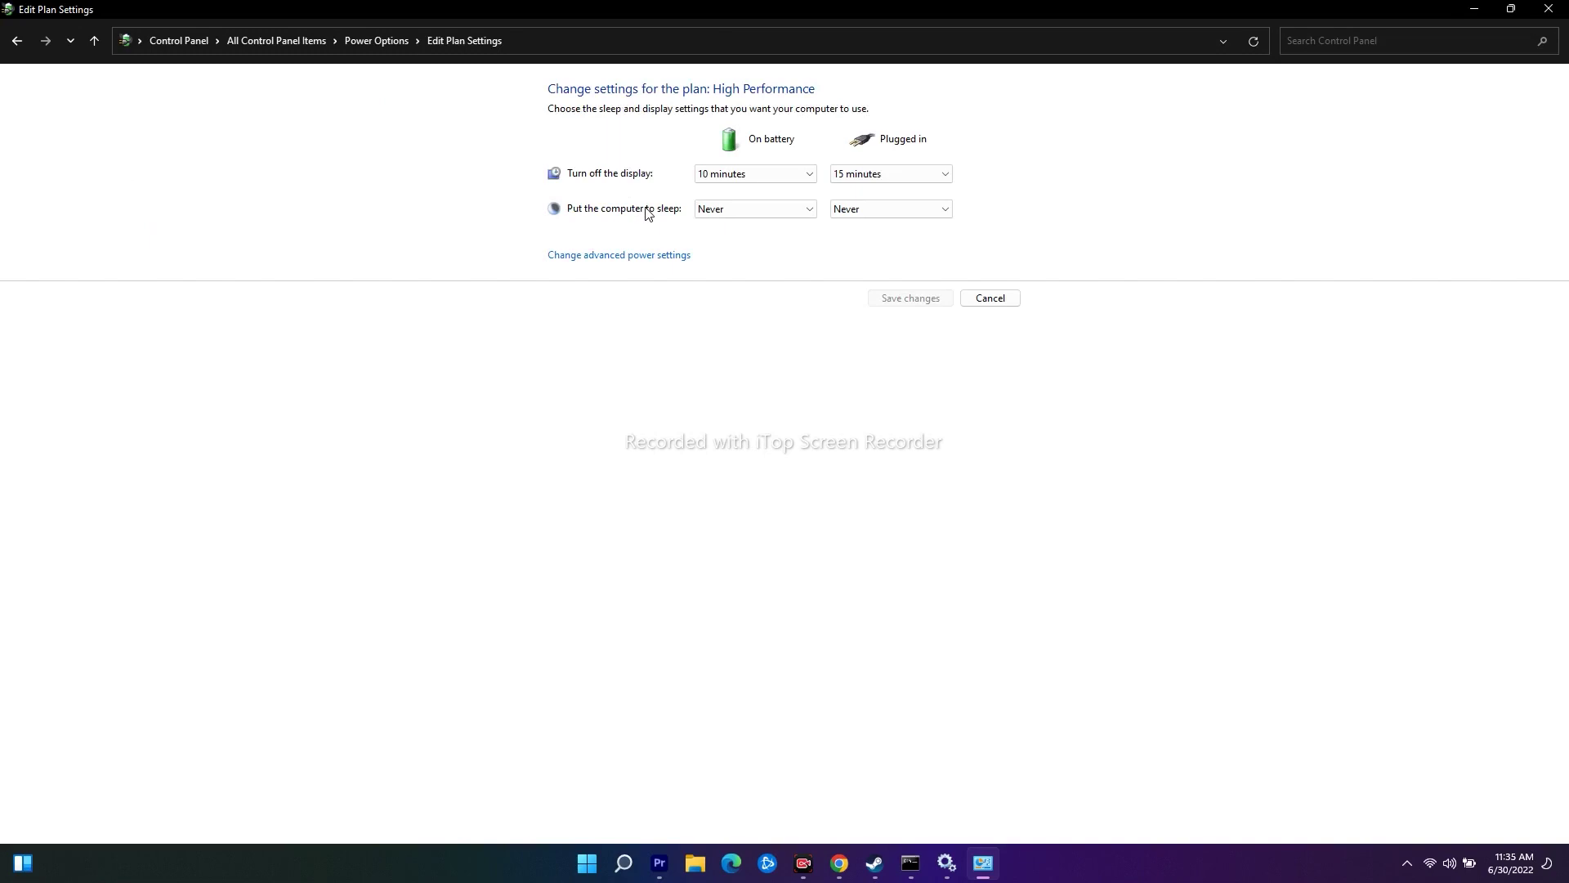
{"action": "left_click", "coordinate": [16, 41]}
{"action": "left_click", "coordinate": [612, 173]}
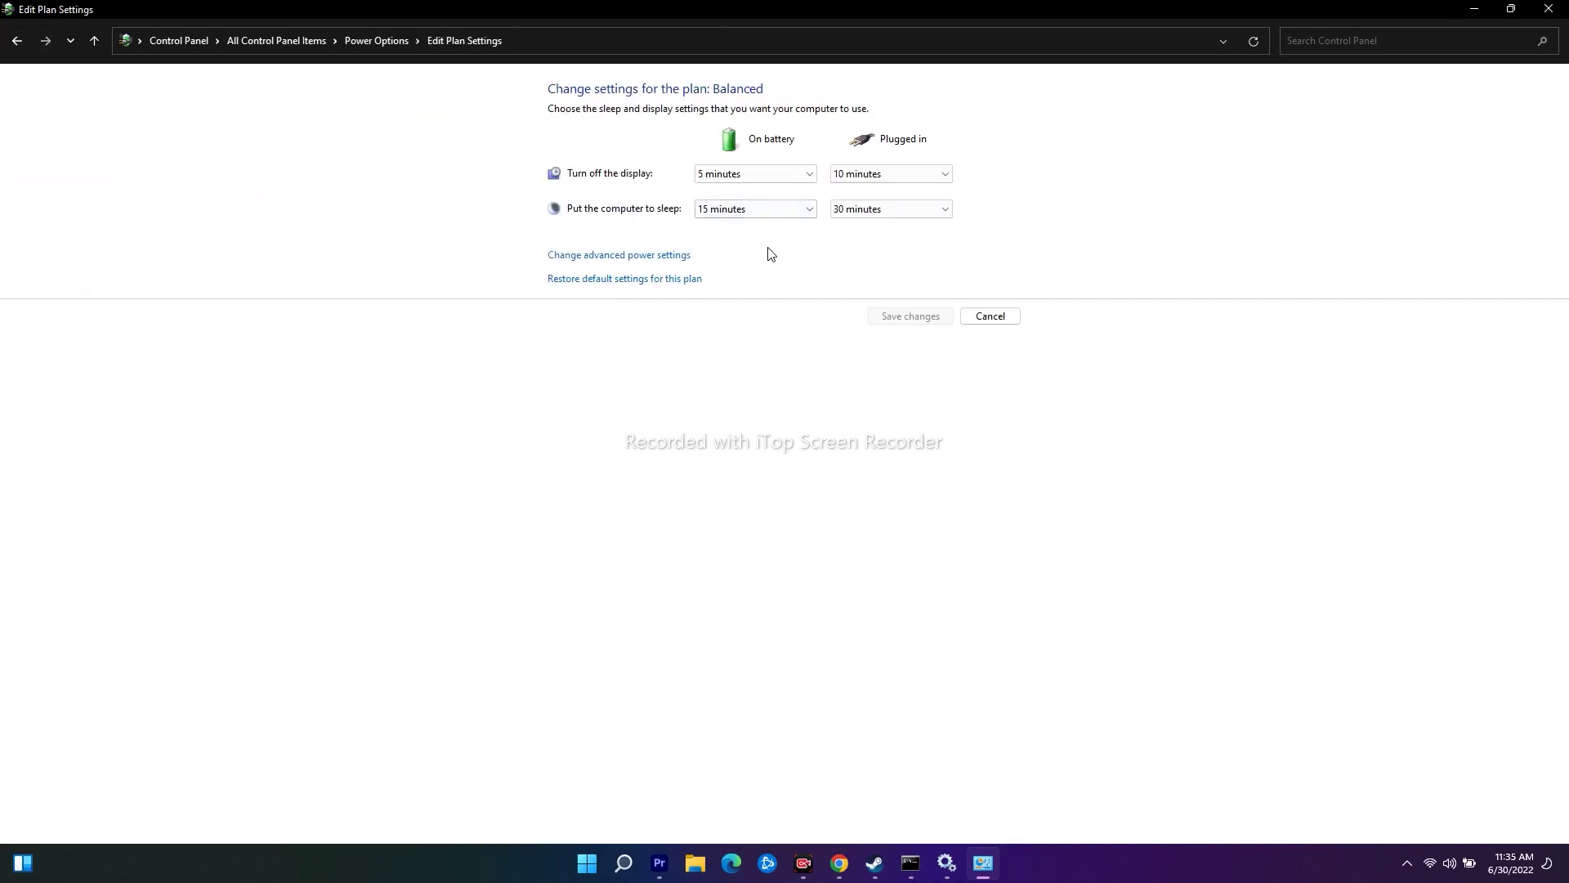
{"action": "left_click", "coordinate": [16, 41]}
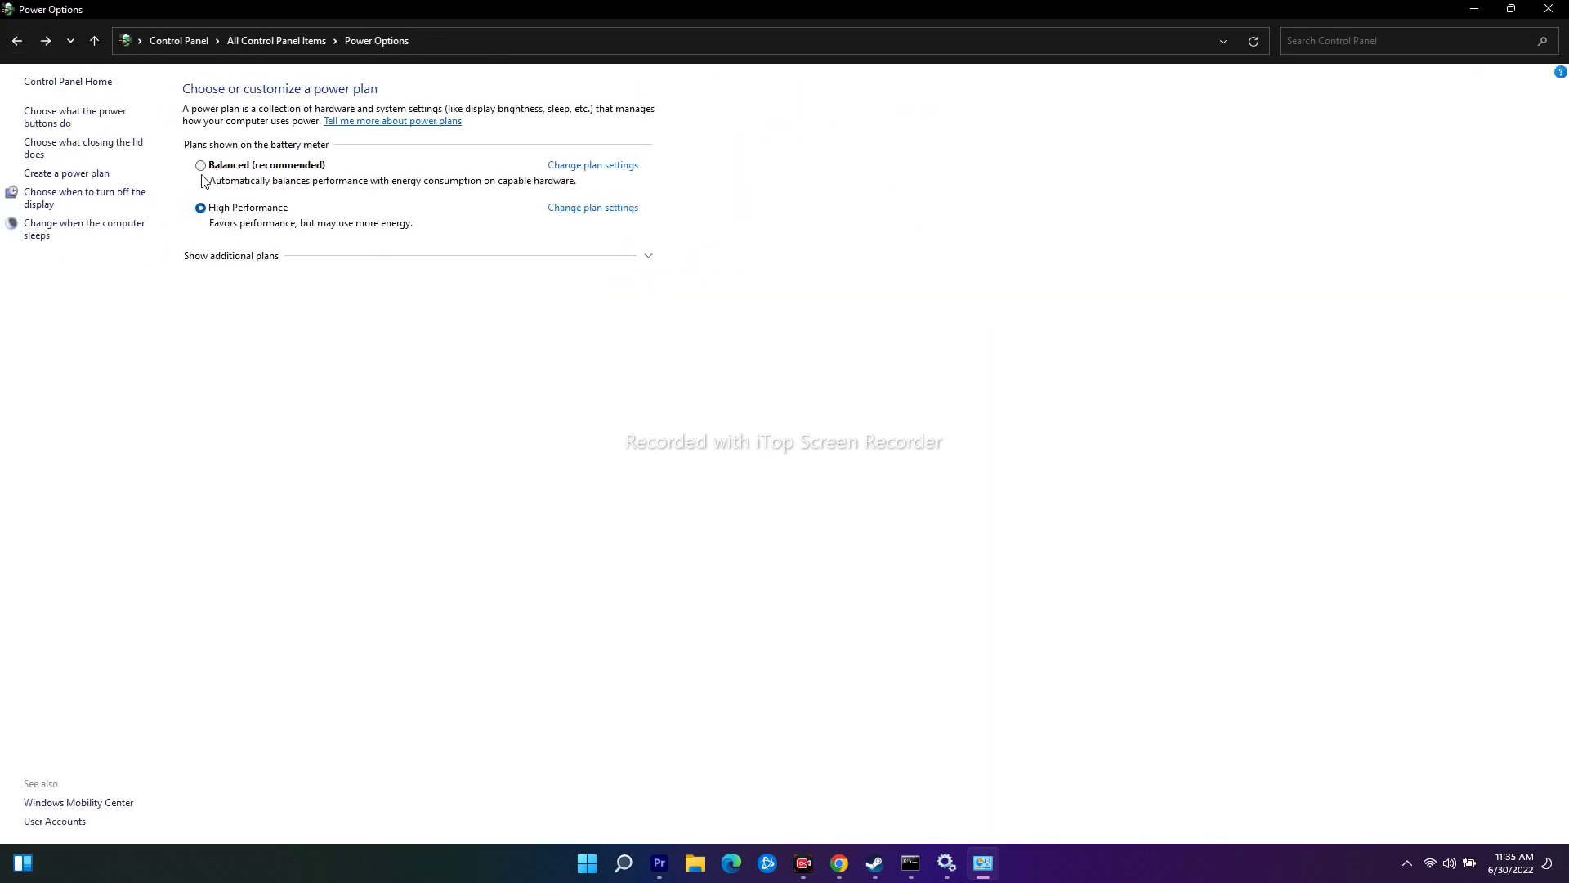
Open the High Performance plan's advanced power settings and expand Power Saving Mode under Wireless Adapter Settings.
{"action": "left_click", "coordinate": [601, 211]}
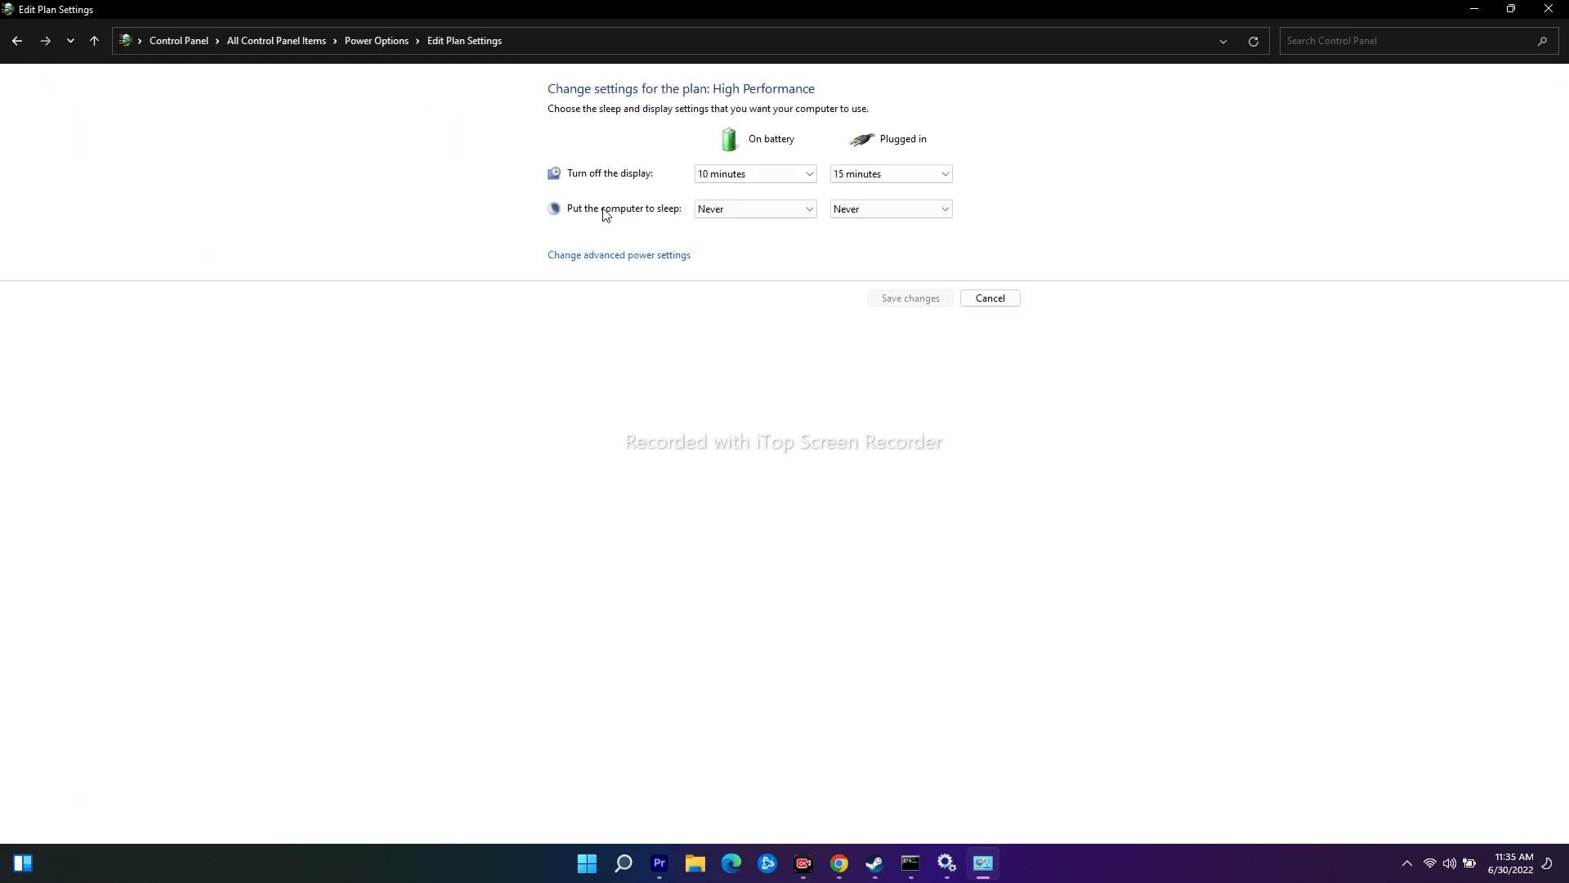
{"action": "left_click", "coordinate": [609, 255]}
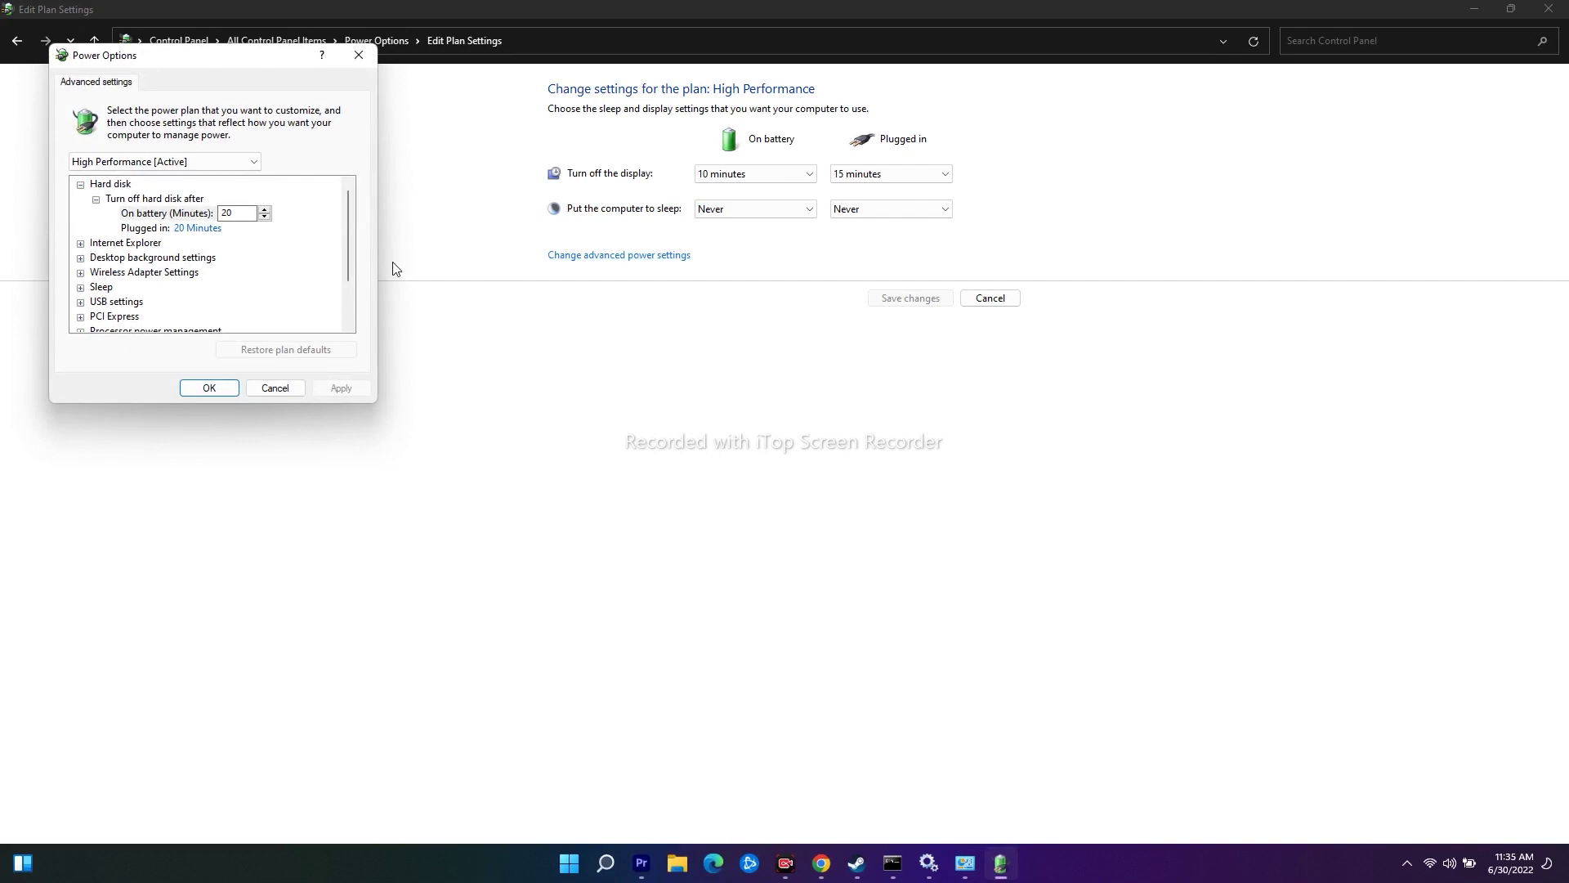
{"action": "scroll", "coordinate": [155, 241], "scroll_direction": "down", "scroll_amount": 1}
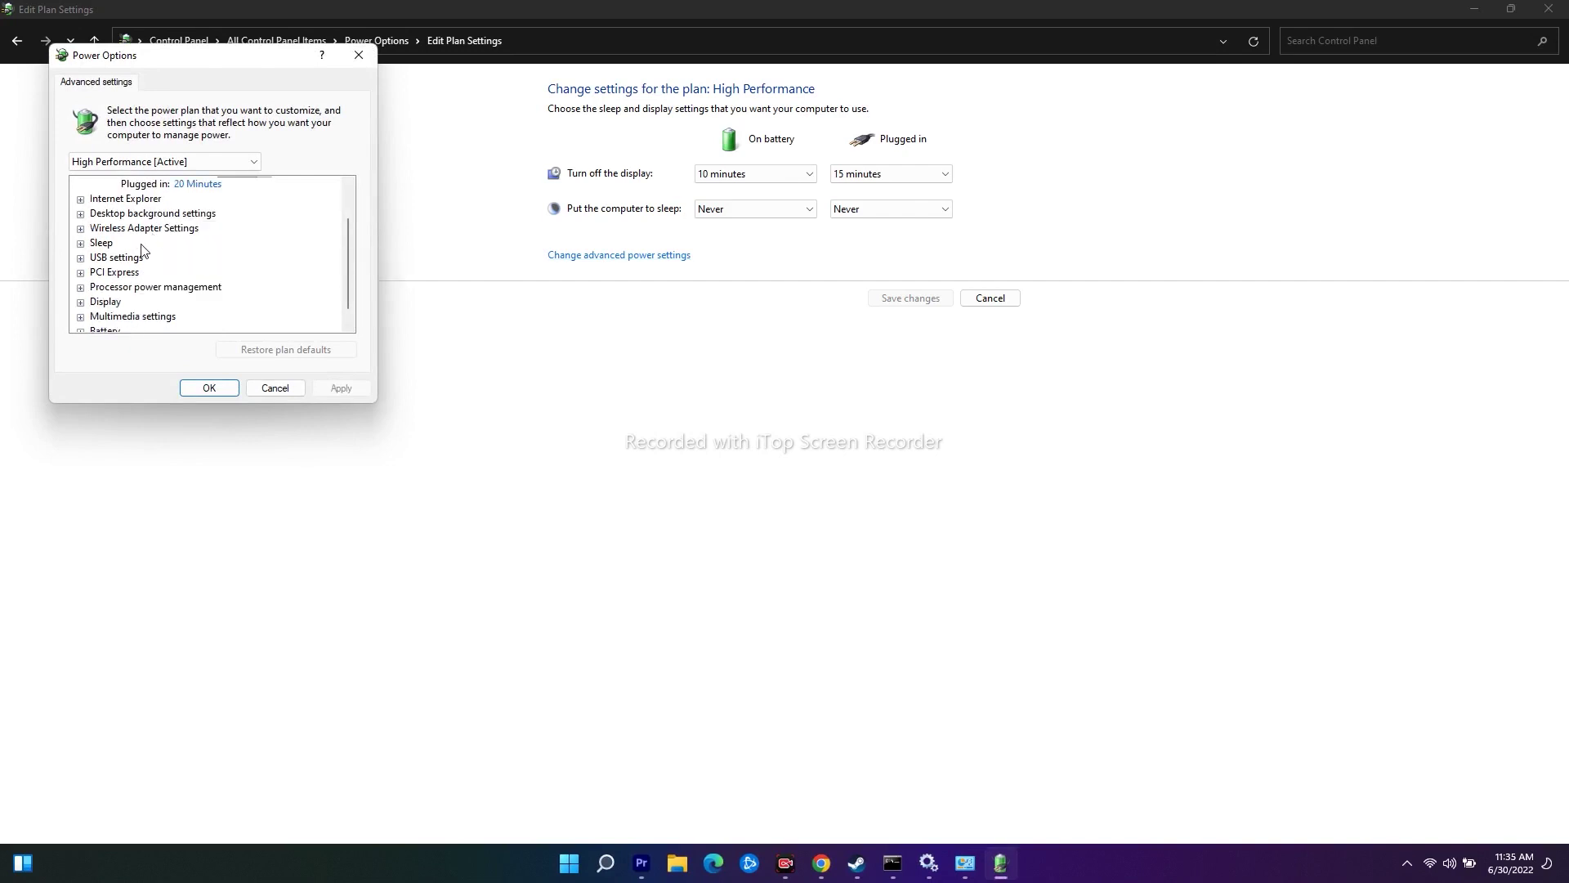
{"action": "left_click", "coordinate": [80, 230]}
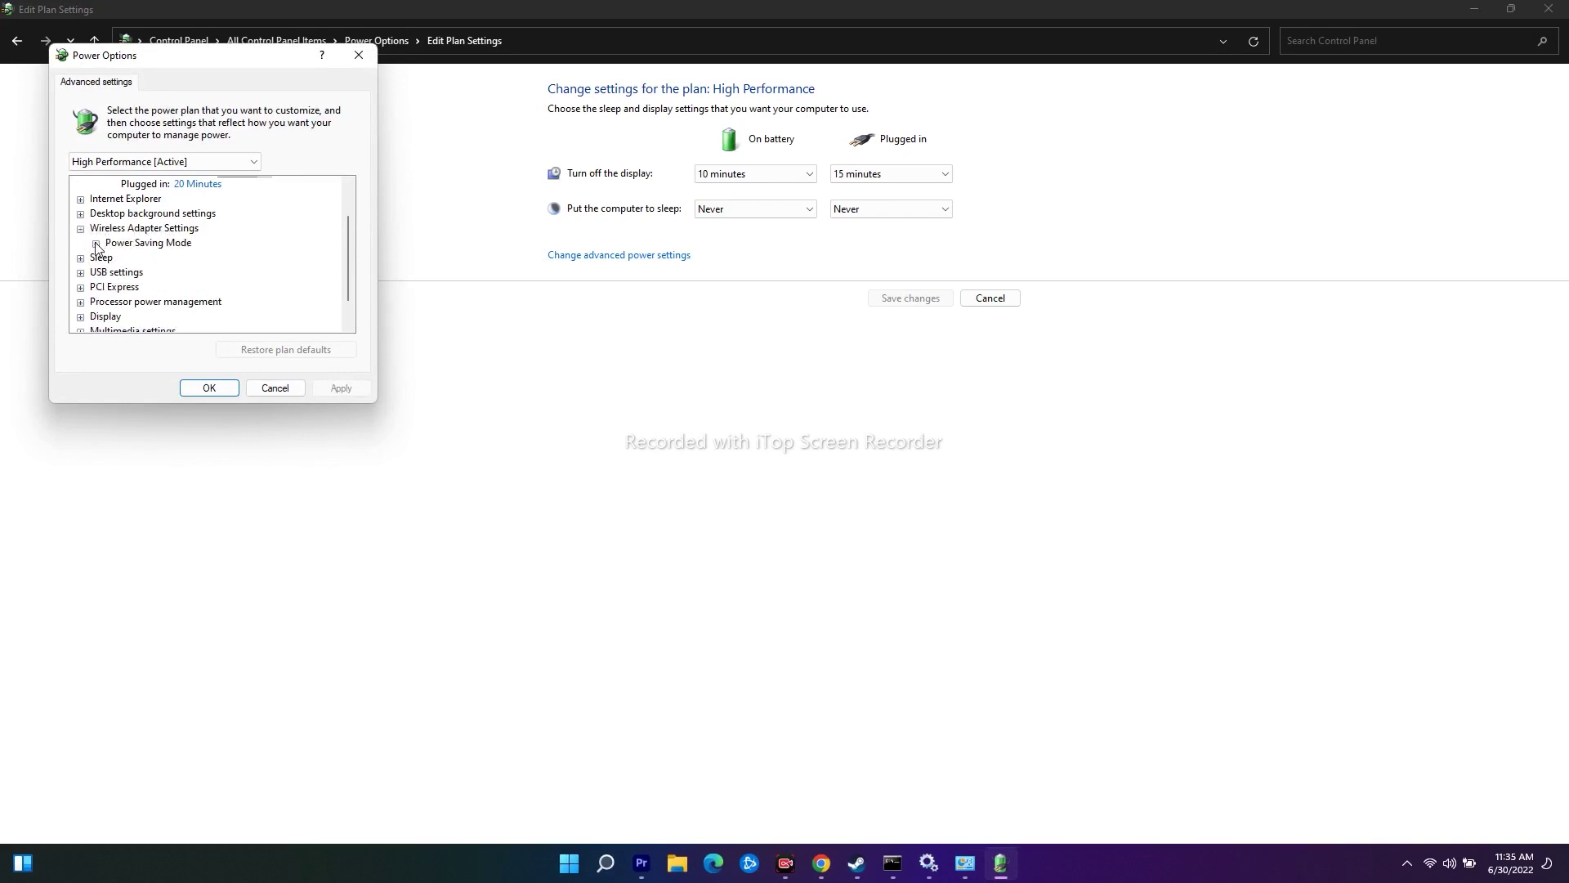
{"action": "left_click", "coordinate": [96, 244]}
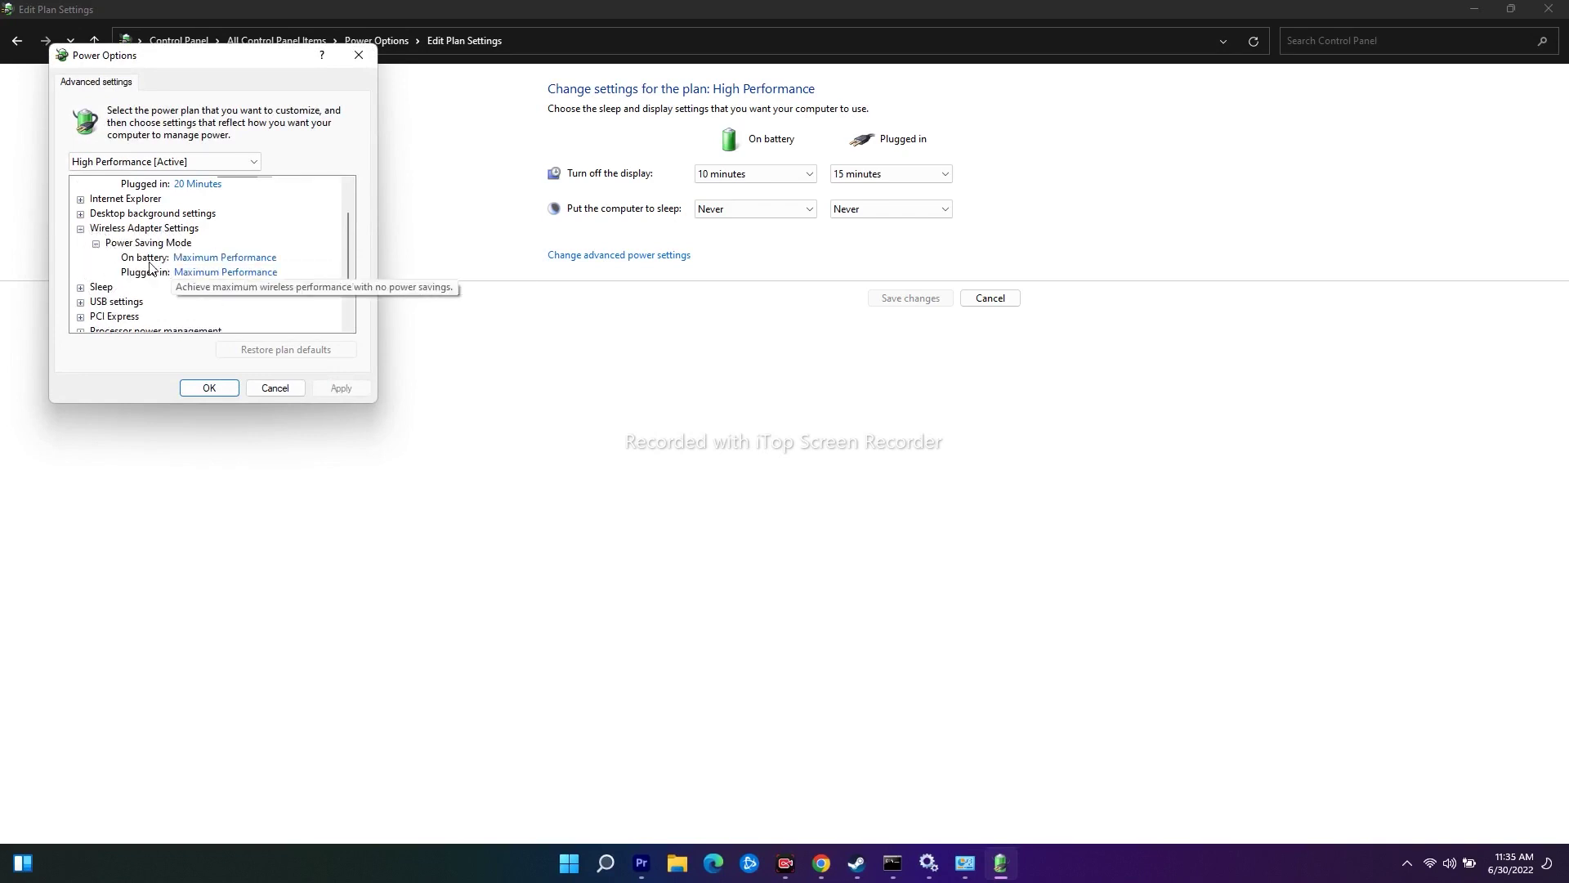
Review the on-battery Power Saving Mode choices, keep Maximum Performance, and confirm and close the power settings.
{"action": "left_click", "coordinate": [269, 257]}
{"action": "left_click", "coordinate": [286, 260]}
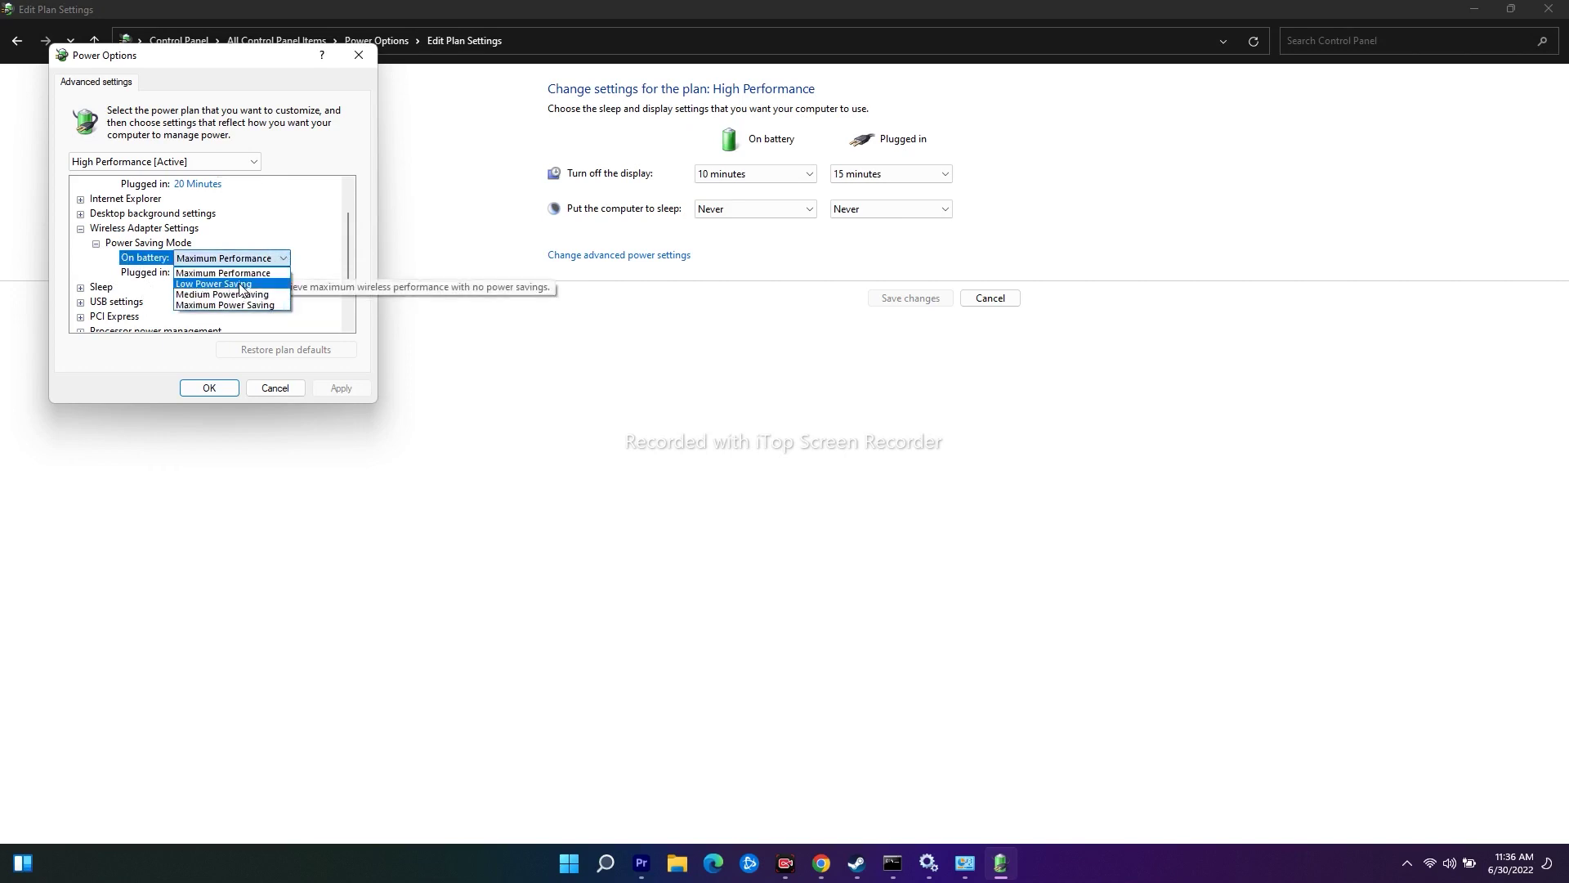
{"action": "left_click", "coordinate": [295, 261]}
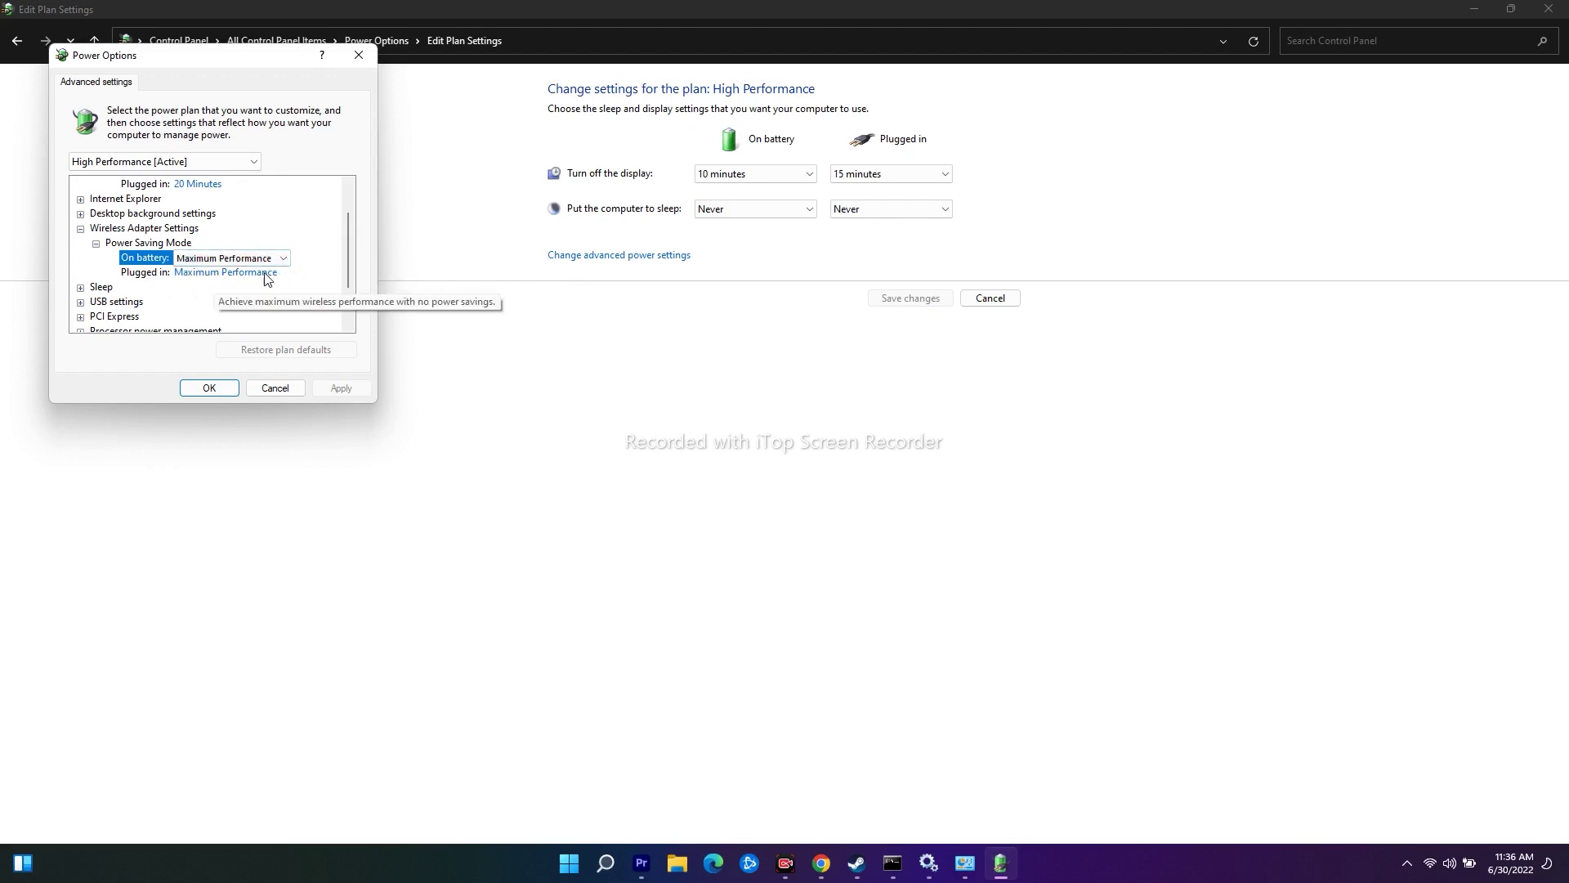
{"action": "left_click", "coordinate": [96, 243]}
{"action": "left_click", "coordinate": [82, 229]}
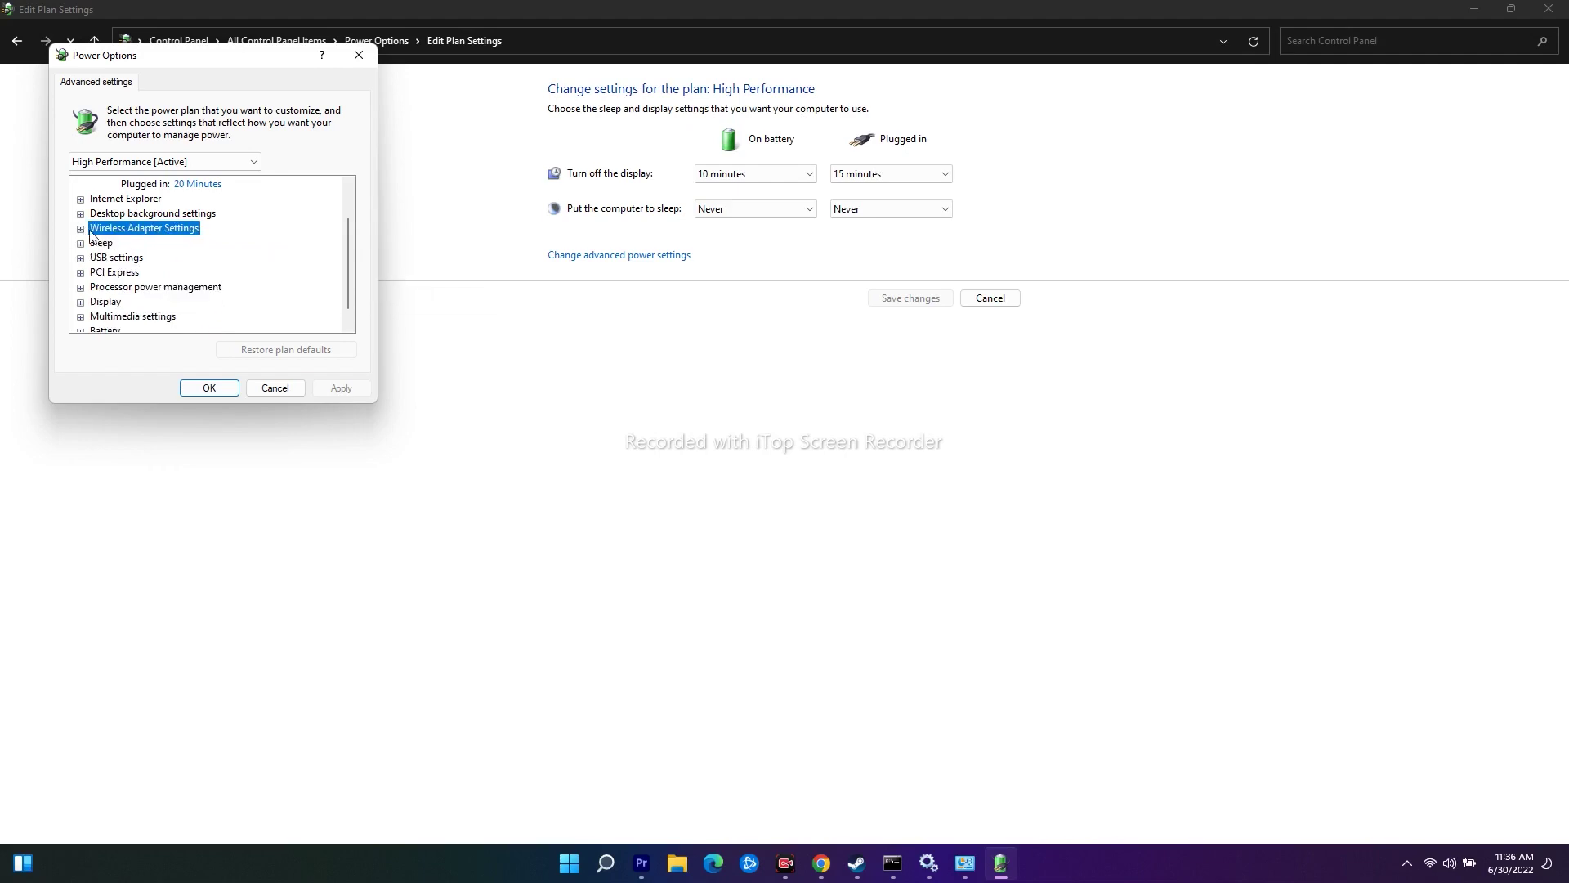
{"action": "left_click", "coordinate": [210, 388]}
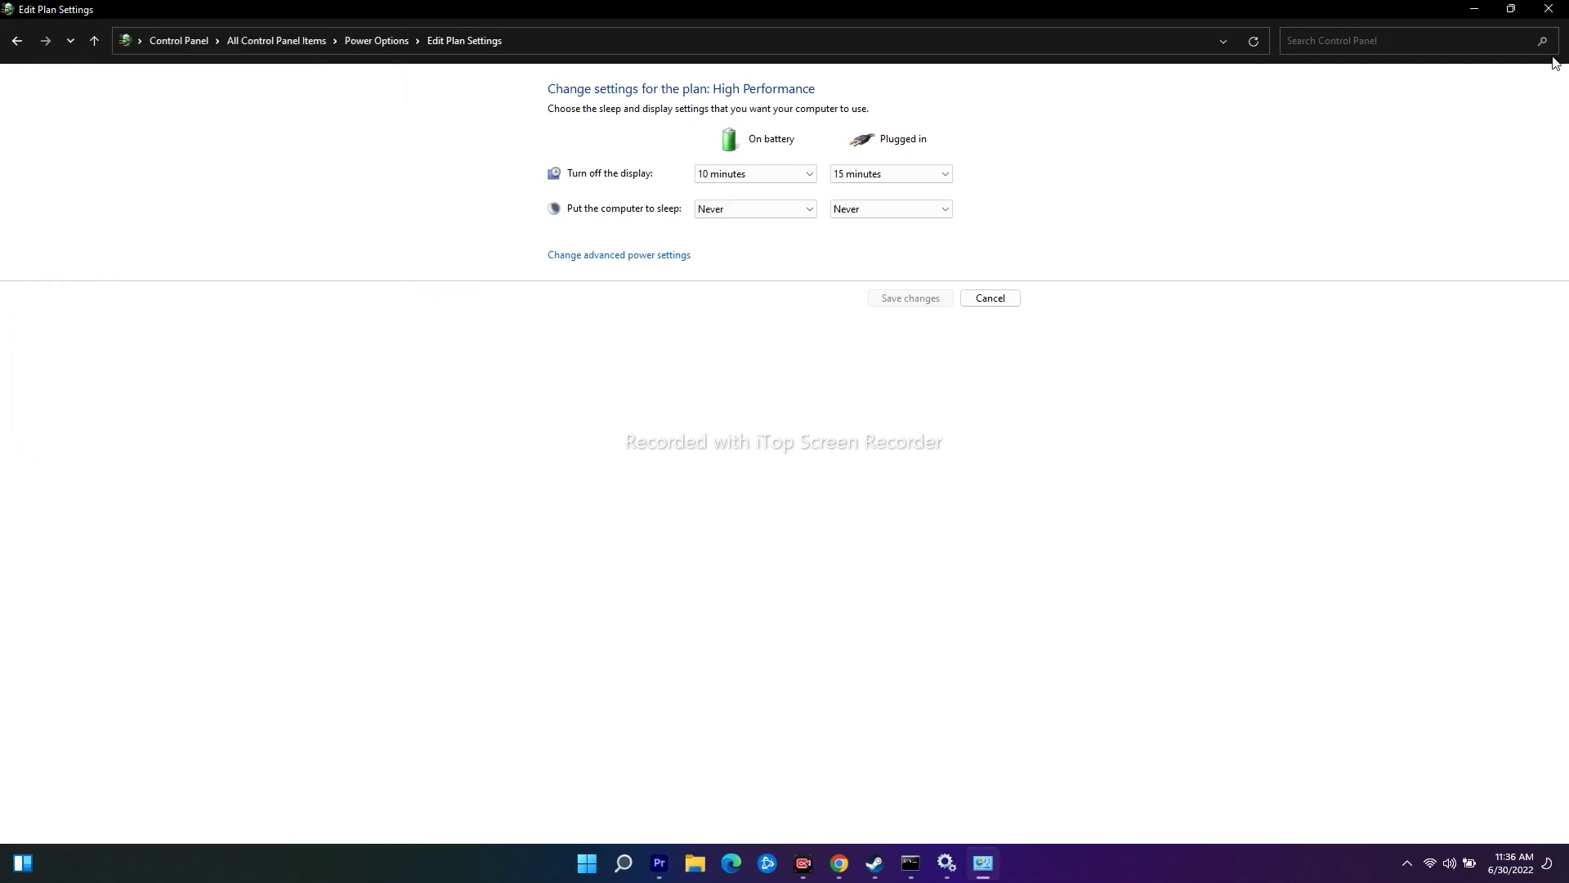
{"action": "left_click", "coordinate": [1553, 10]}
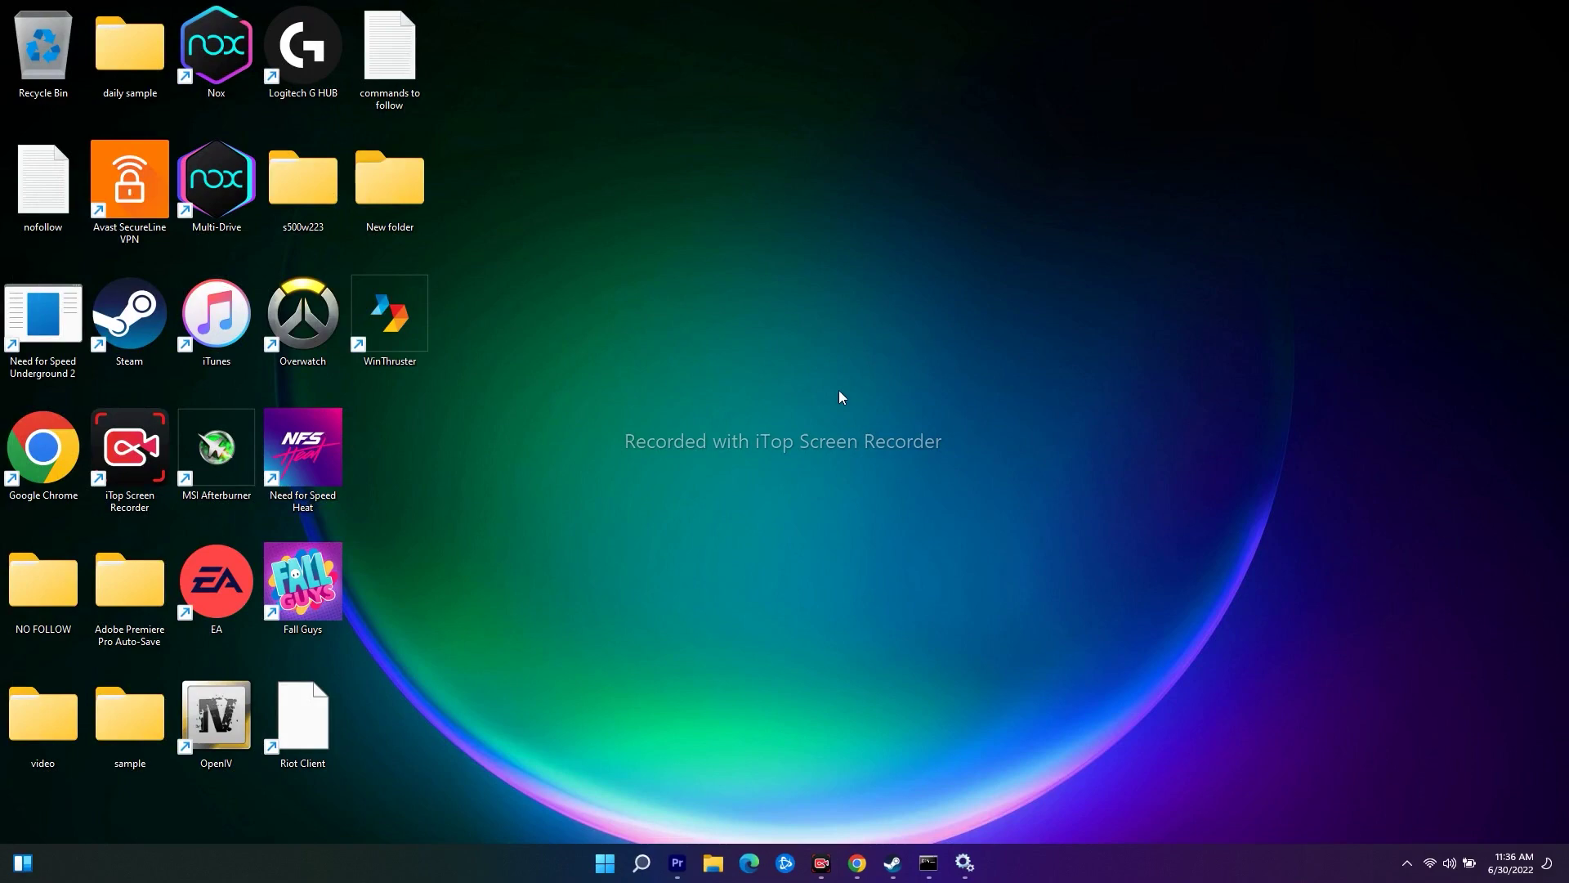
Open Windows Update in the Settings app, retry the failed updates, and minimize the window.
{"action": "left_click", "coordinate": [642, 863]}
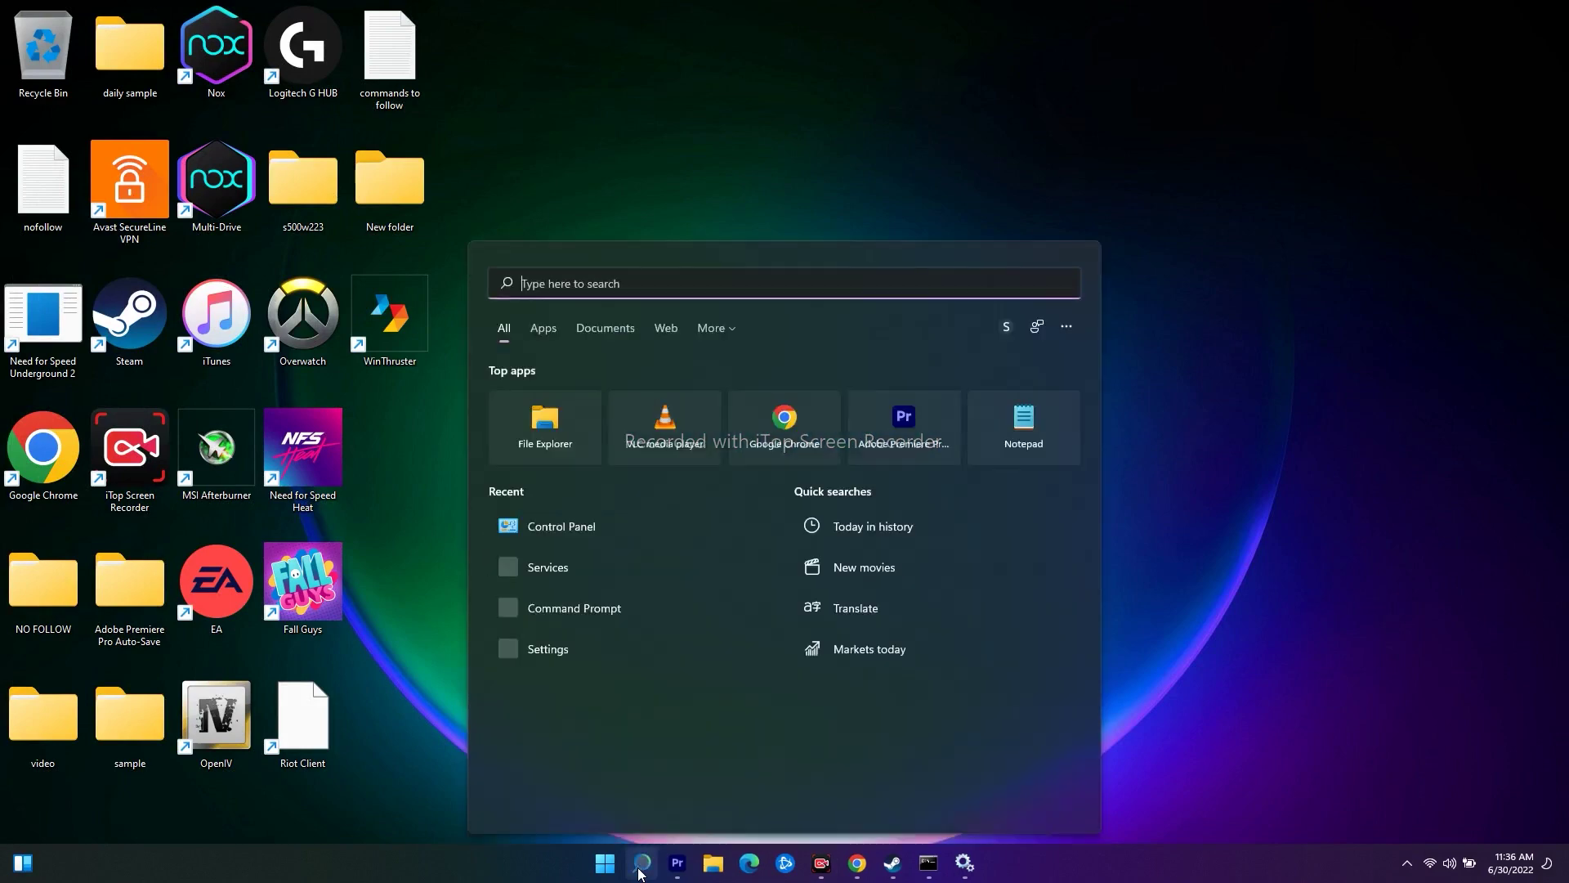
{"action": "left_click", "coordinate": [549, 649]}
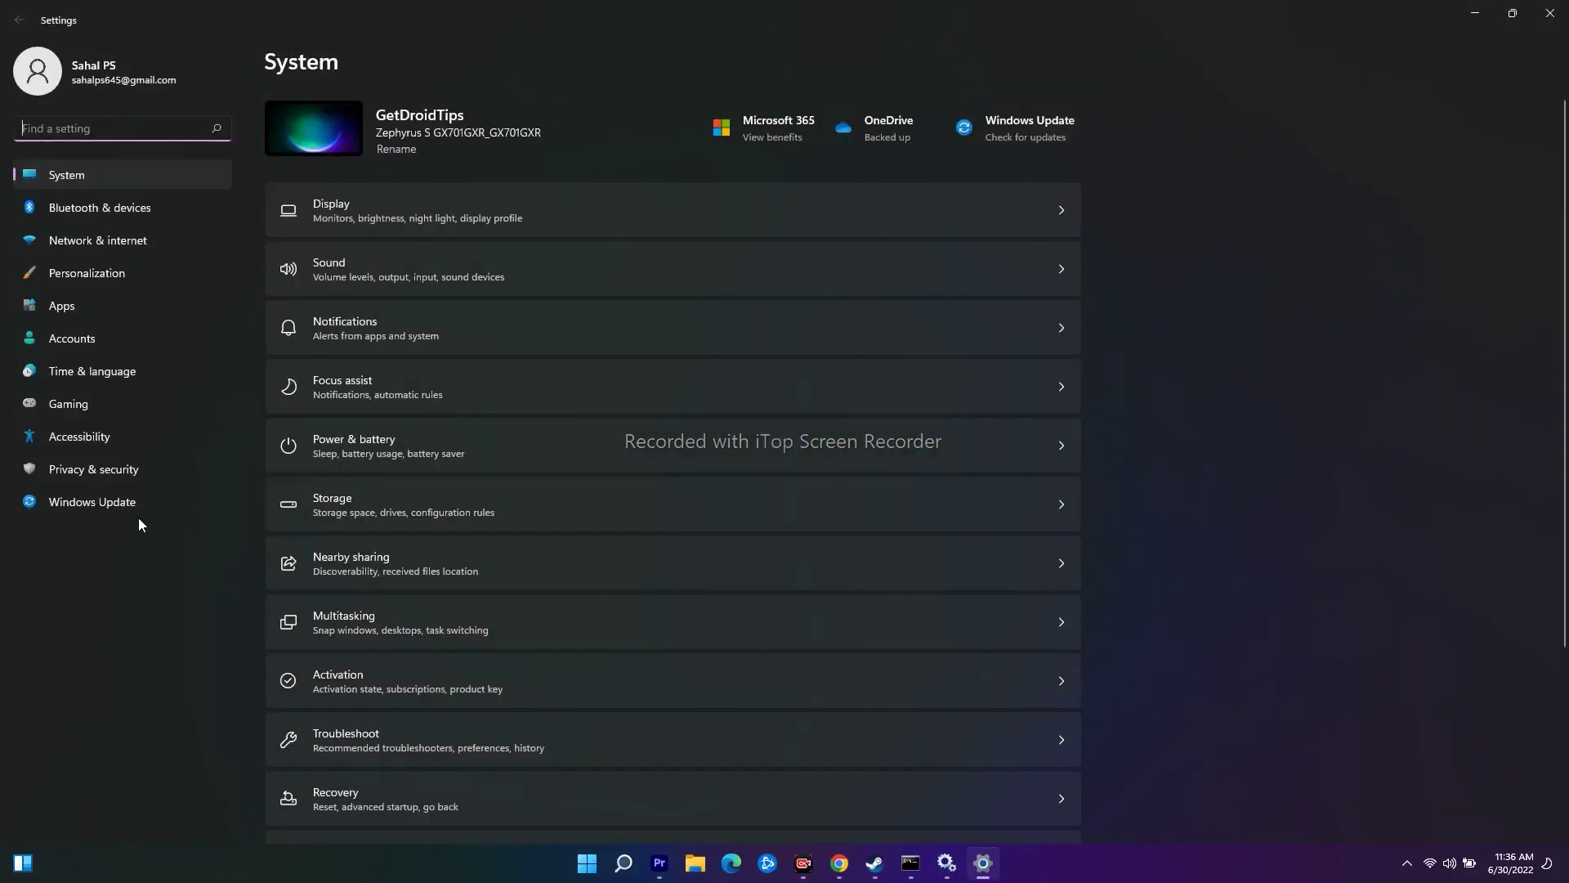
{"action": "left_click", "coordinate": [123, 509]}
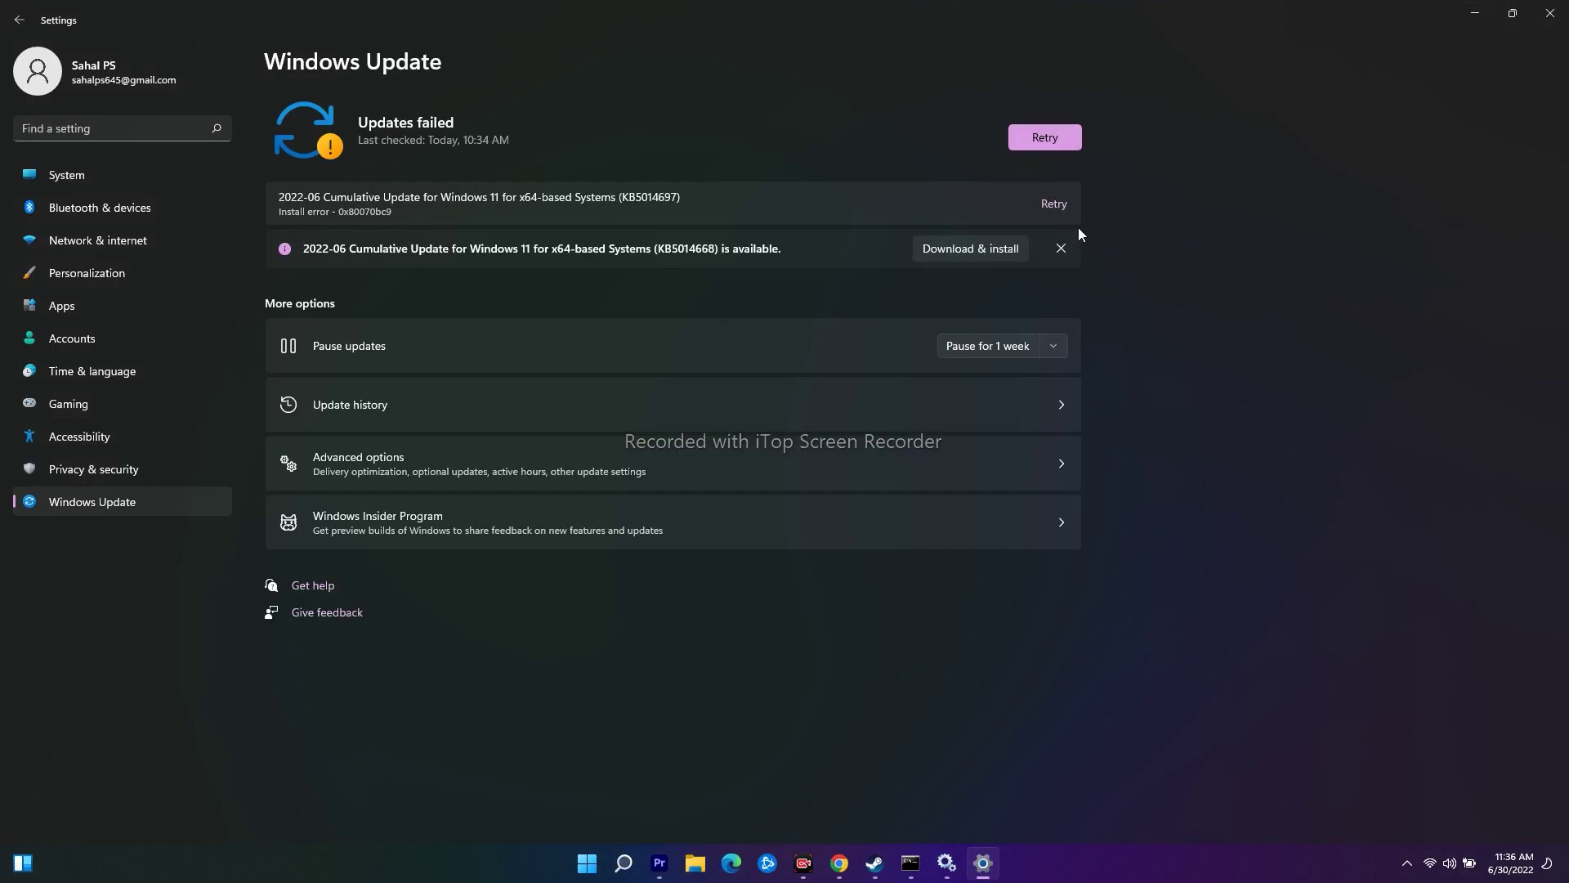
{"action": "left_click", "coordinate": [1061, 139]}
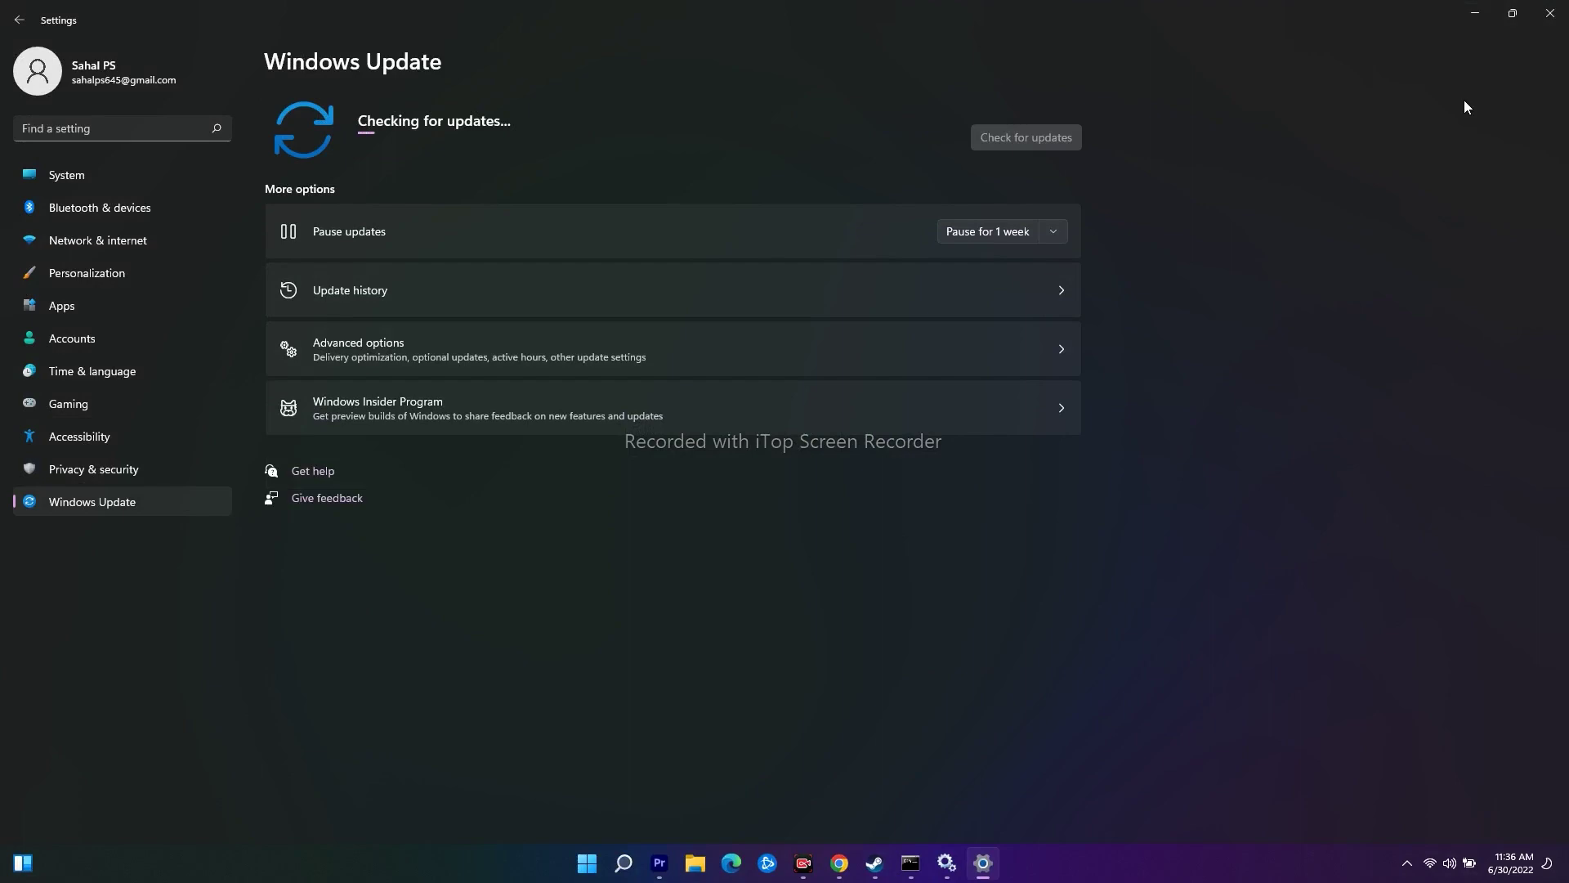
{"action": "left_click", "coordinate": [1478, 14]}
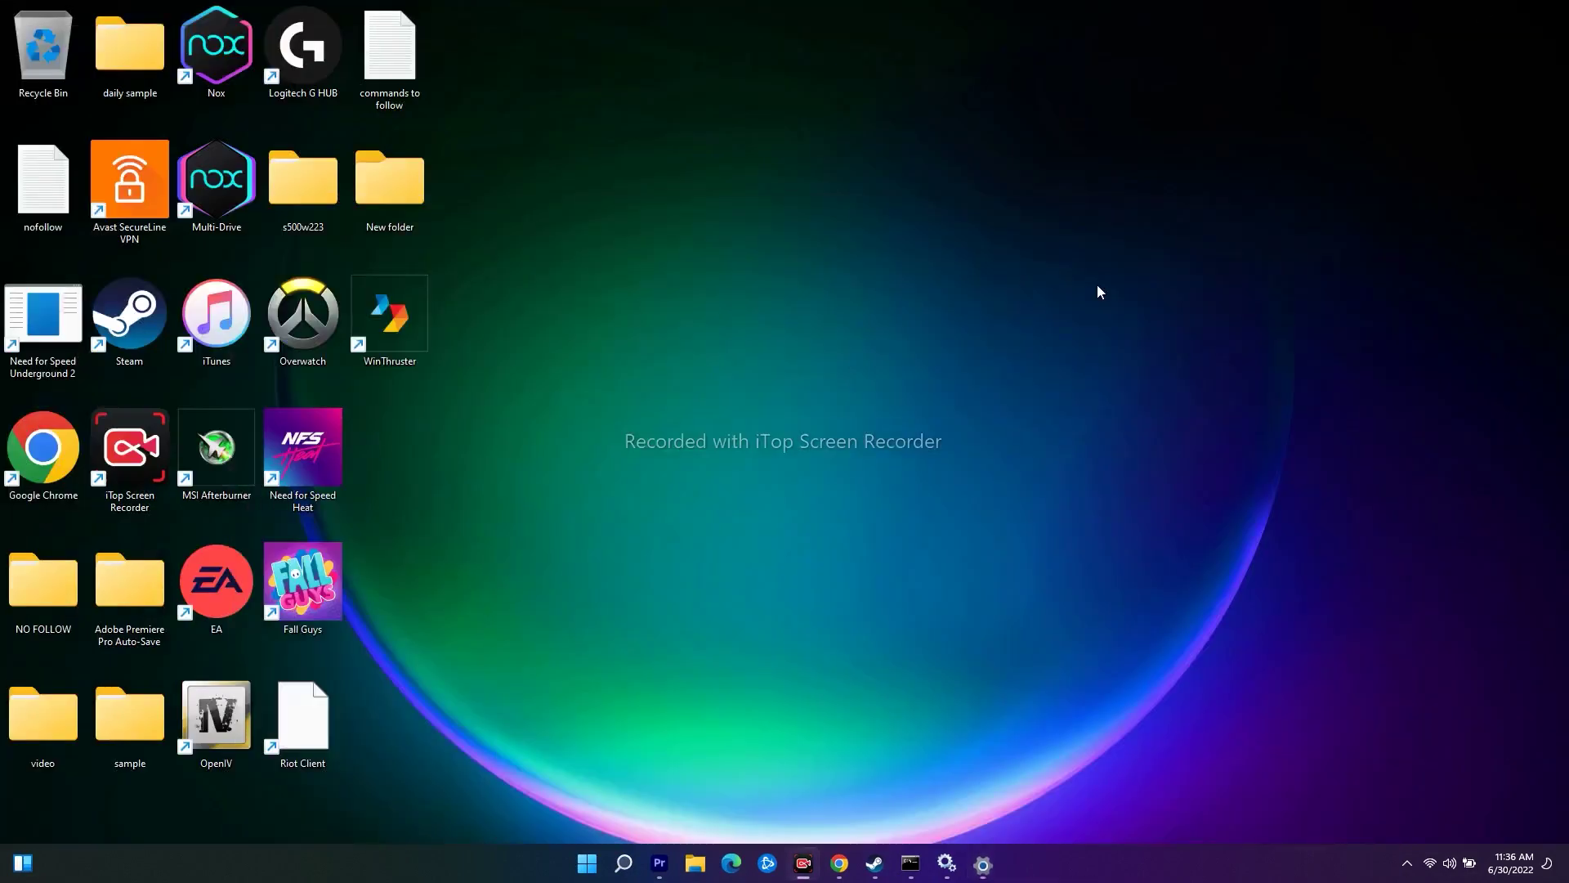